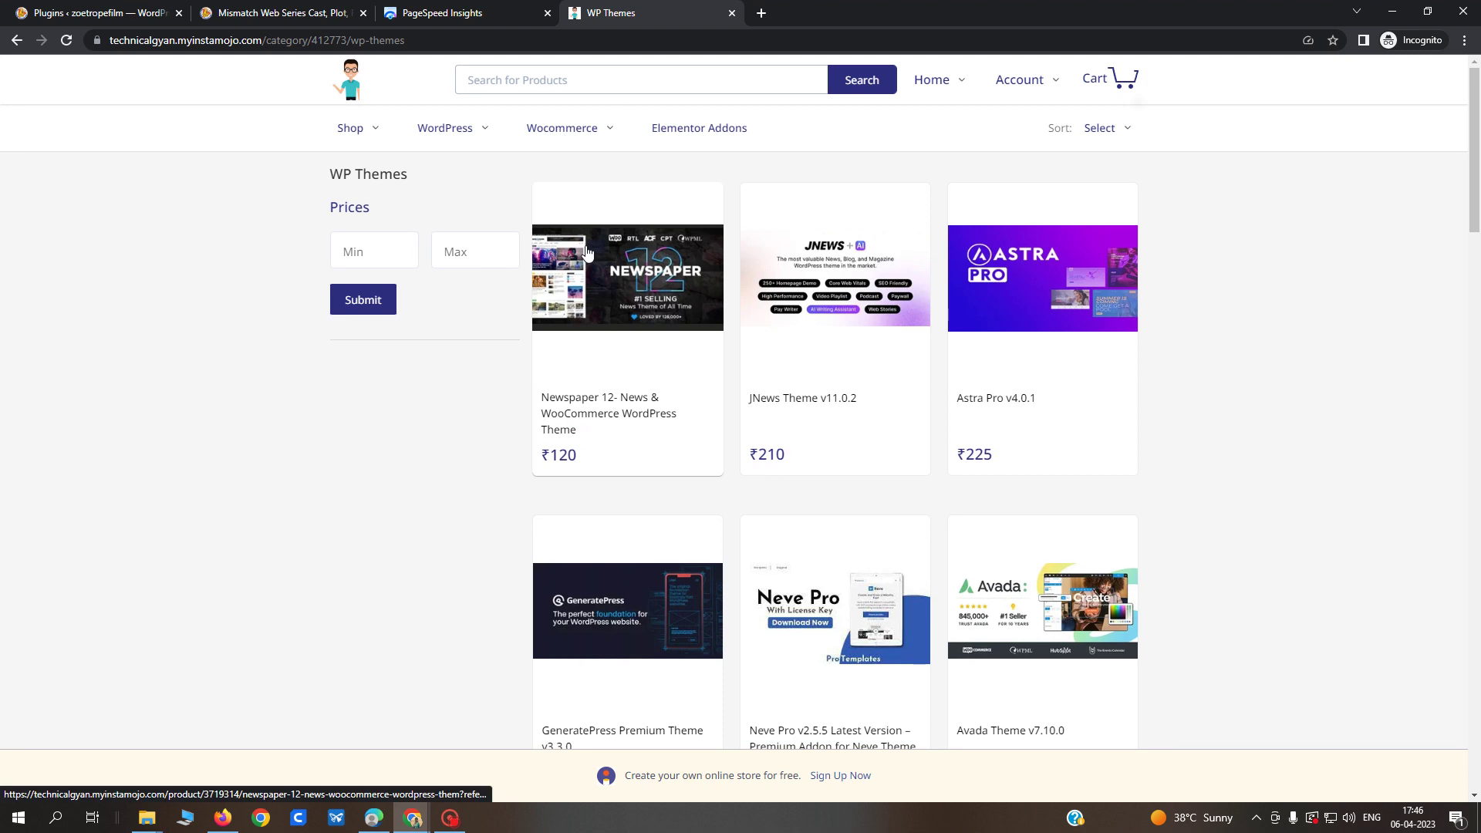
Browse the store's WP Plugins category for premium WordPress plugins.
mouse_move(460, 143)
left_click(453, 198)
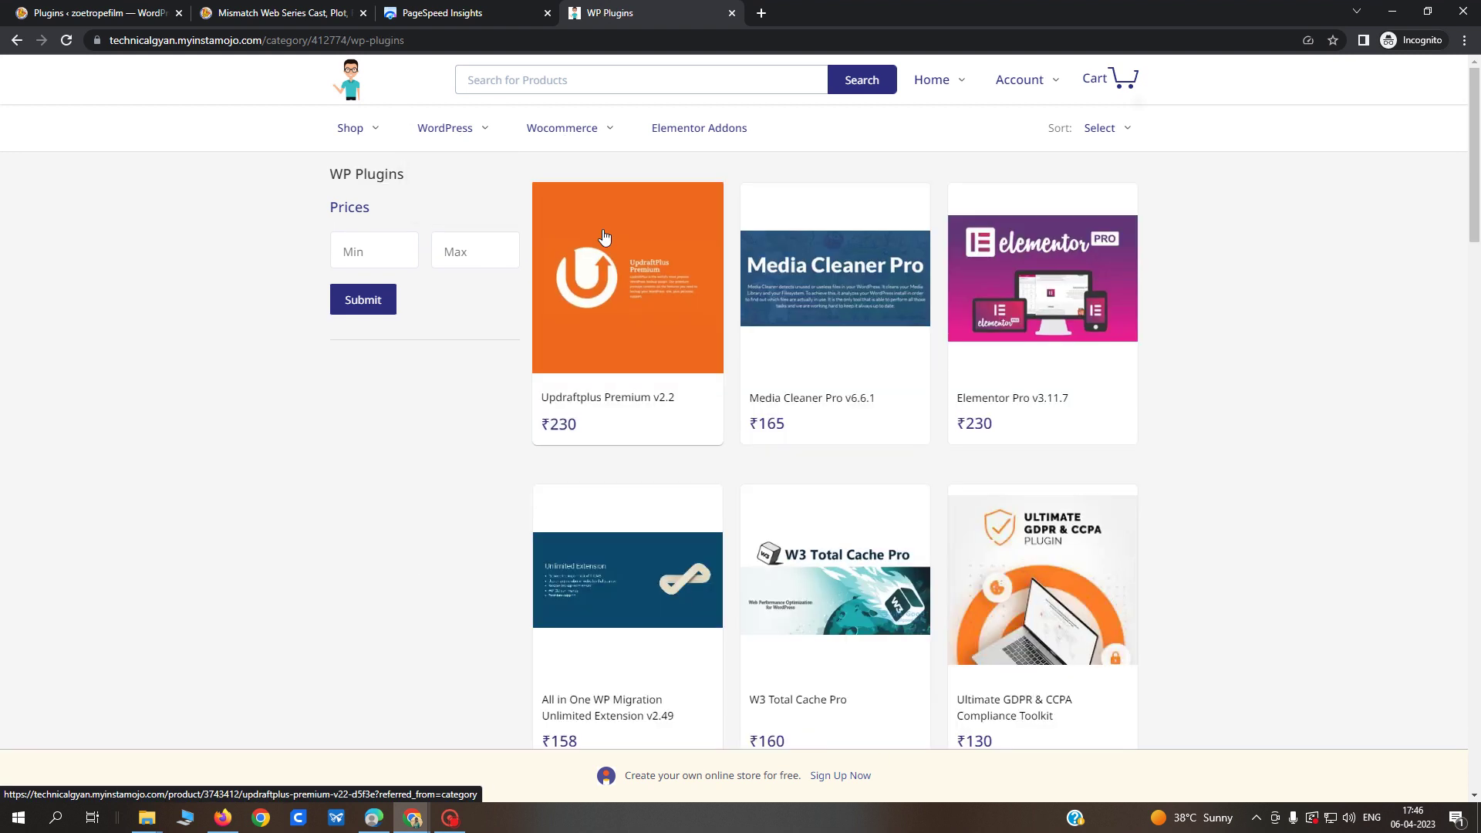
scroll(1178, 478, "down", 1)
scroll(1032, 518, "down", 15)
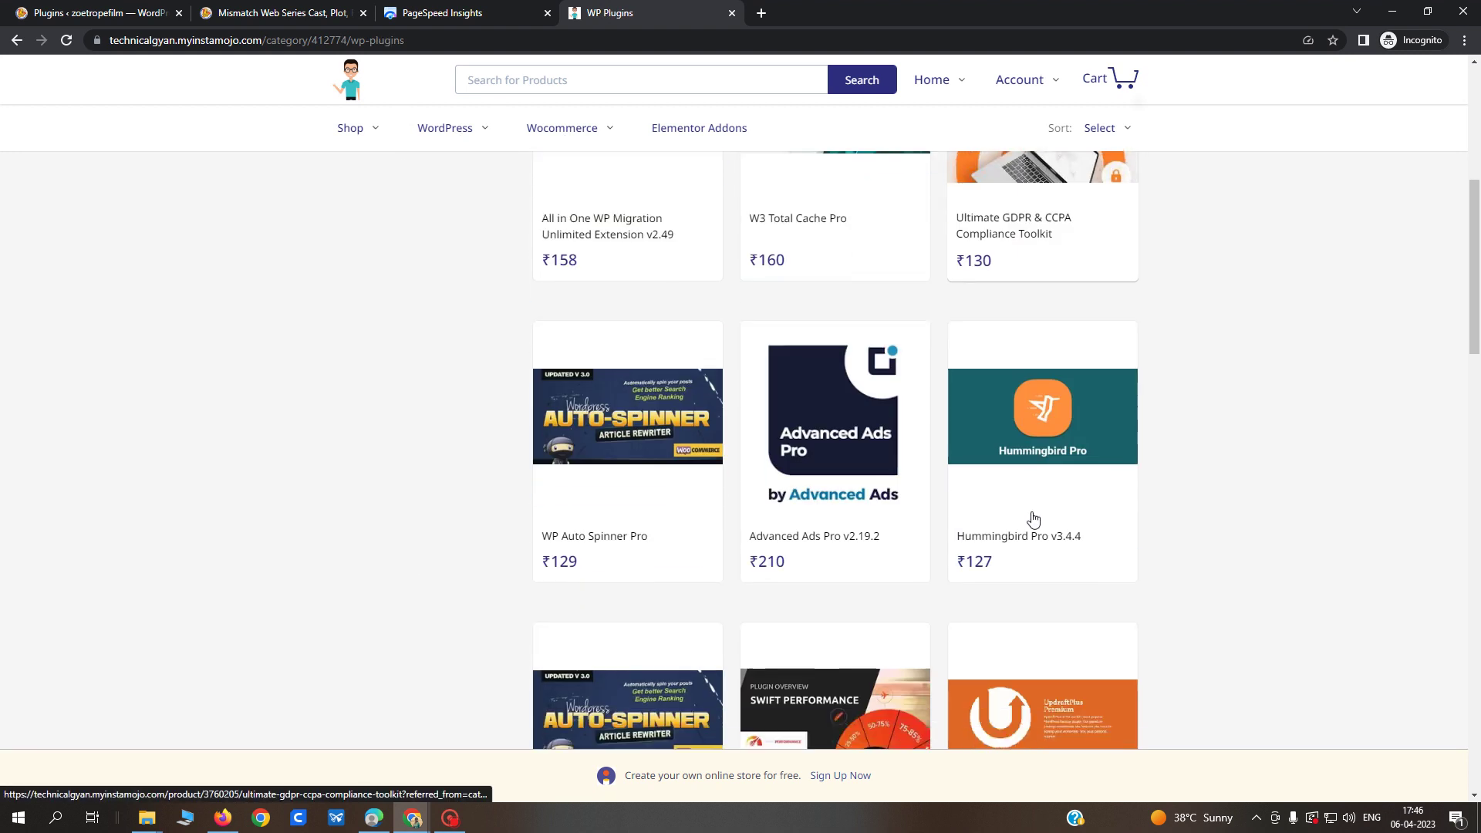
scroll(1032, 518, "down", 8)
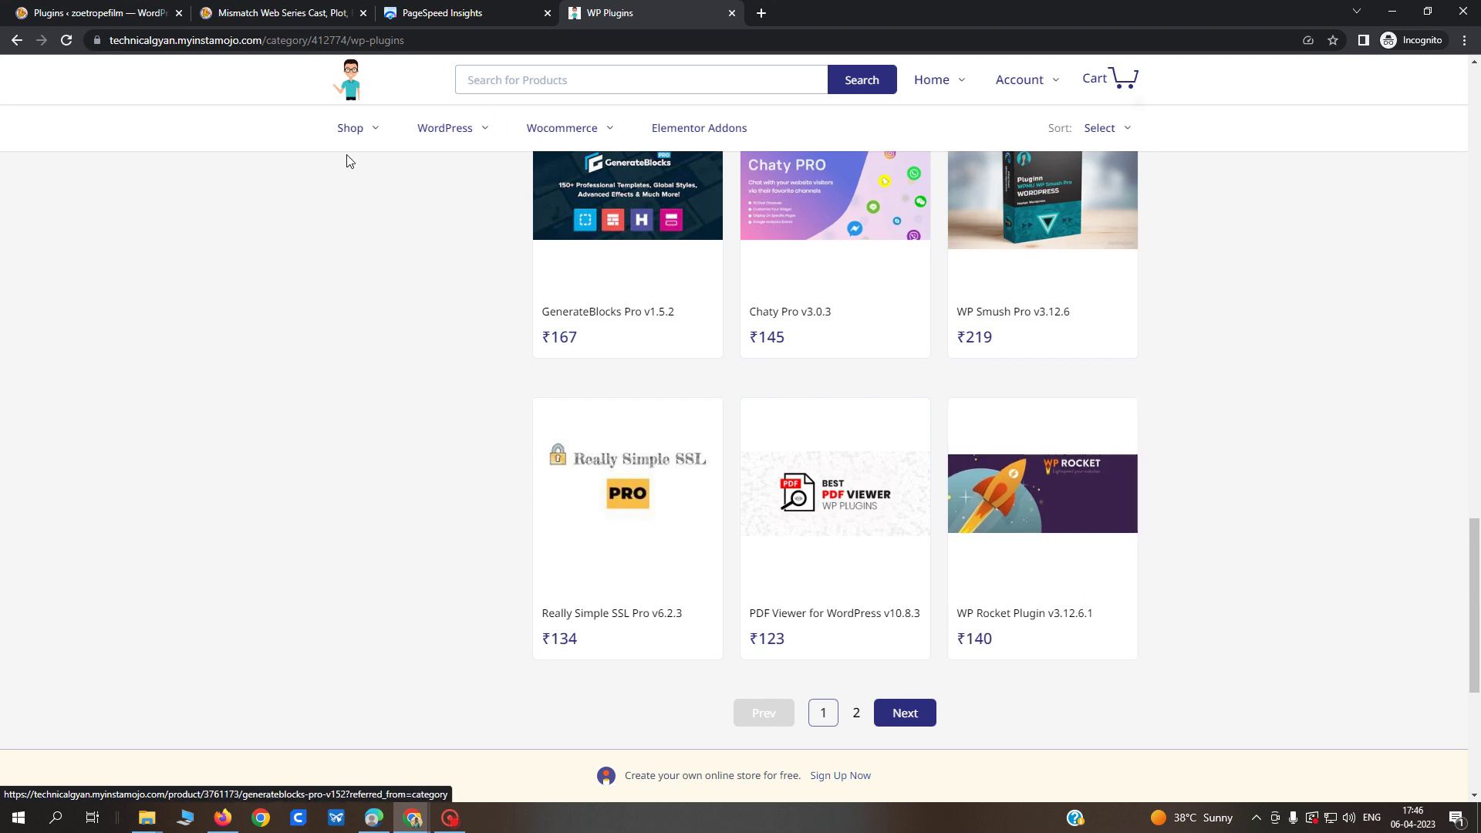
Switch to the zoetropefilm.com WordPress admin and open the form for uploading a plugin in .zip format.
left_click(252, 13)
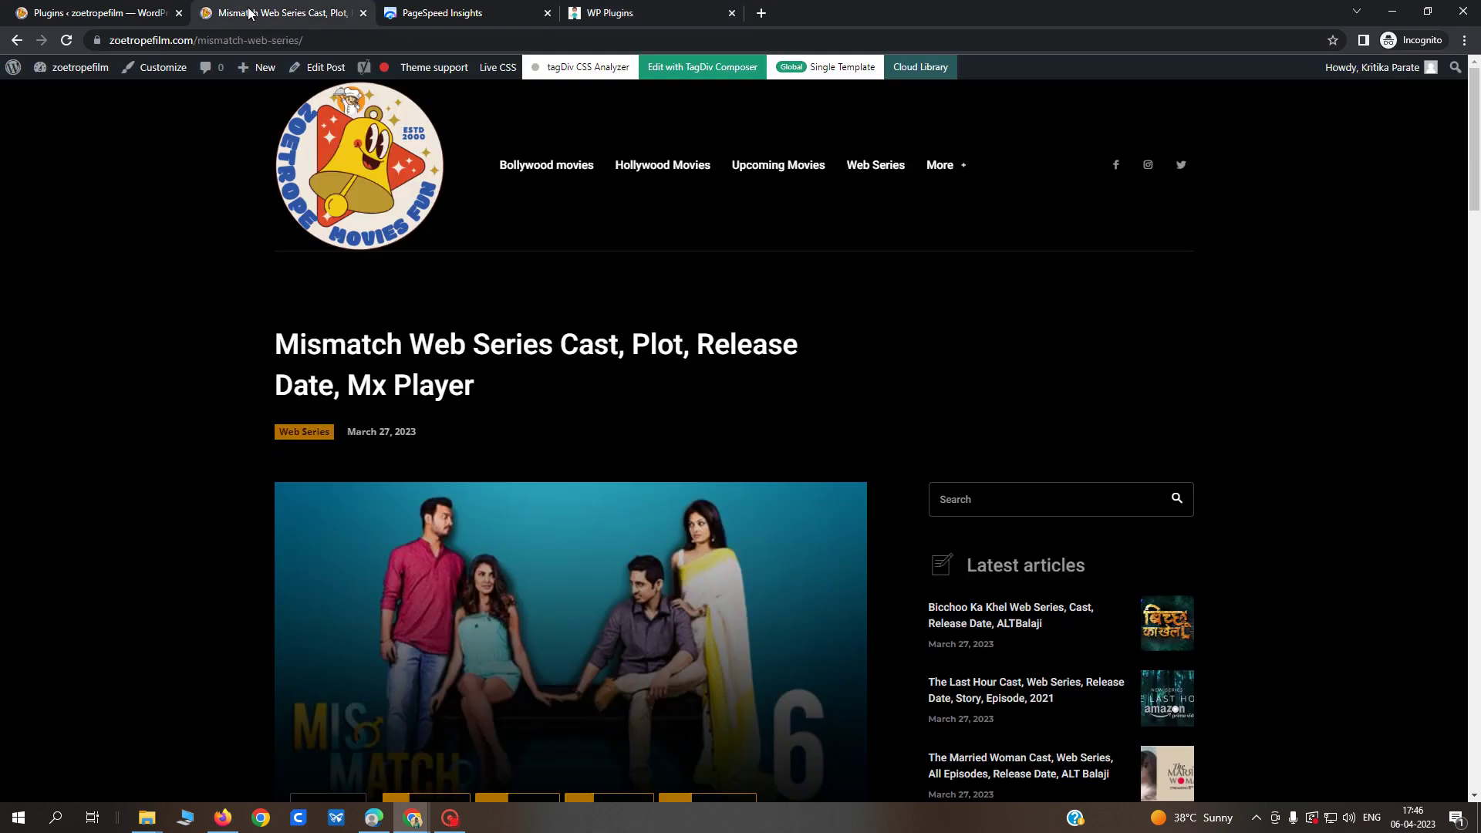
left_click(123, 13)
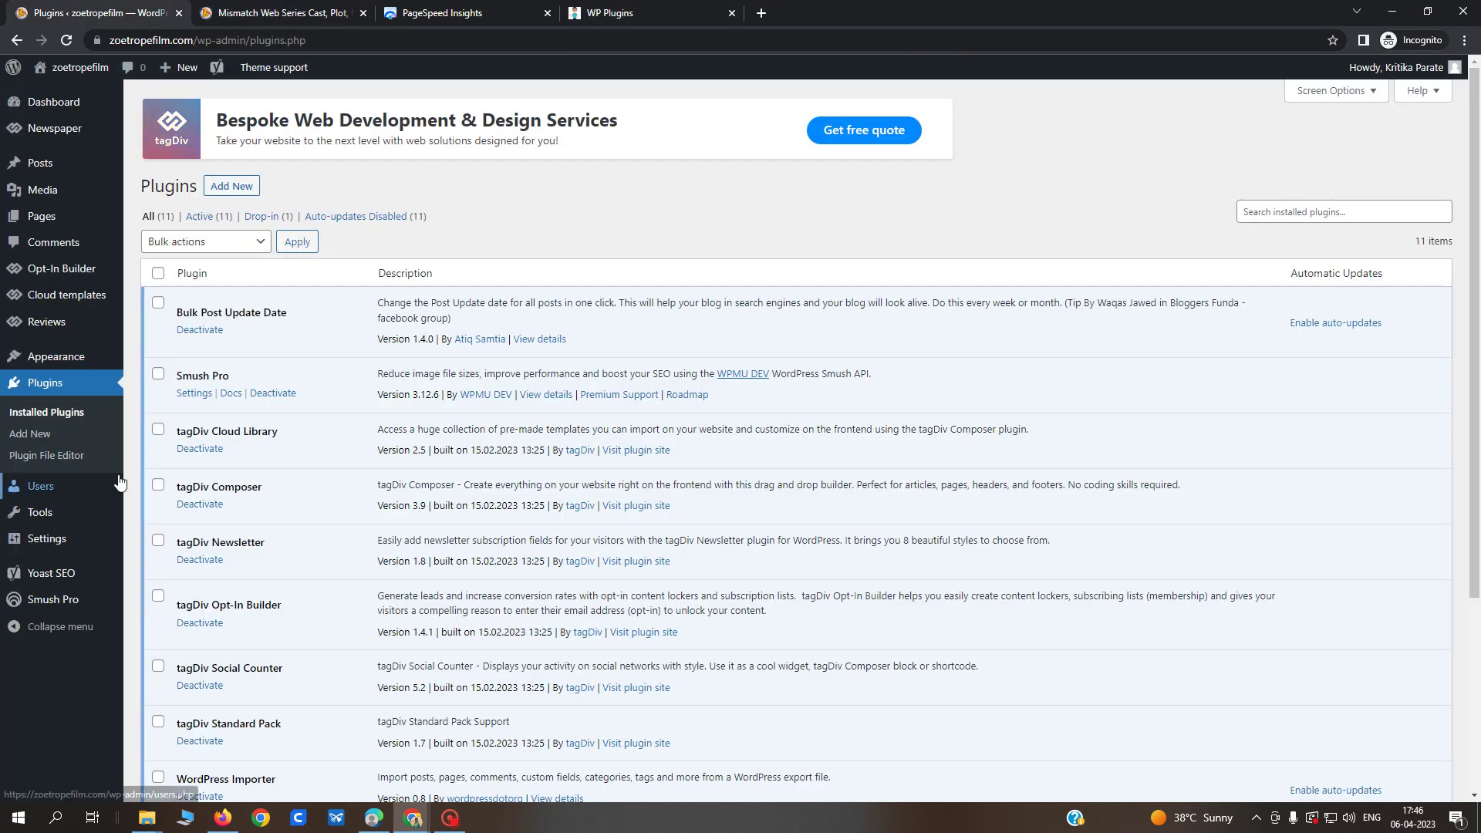
mouse_move(31, 486)
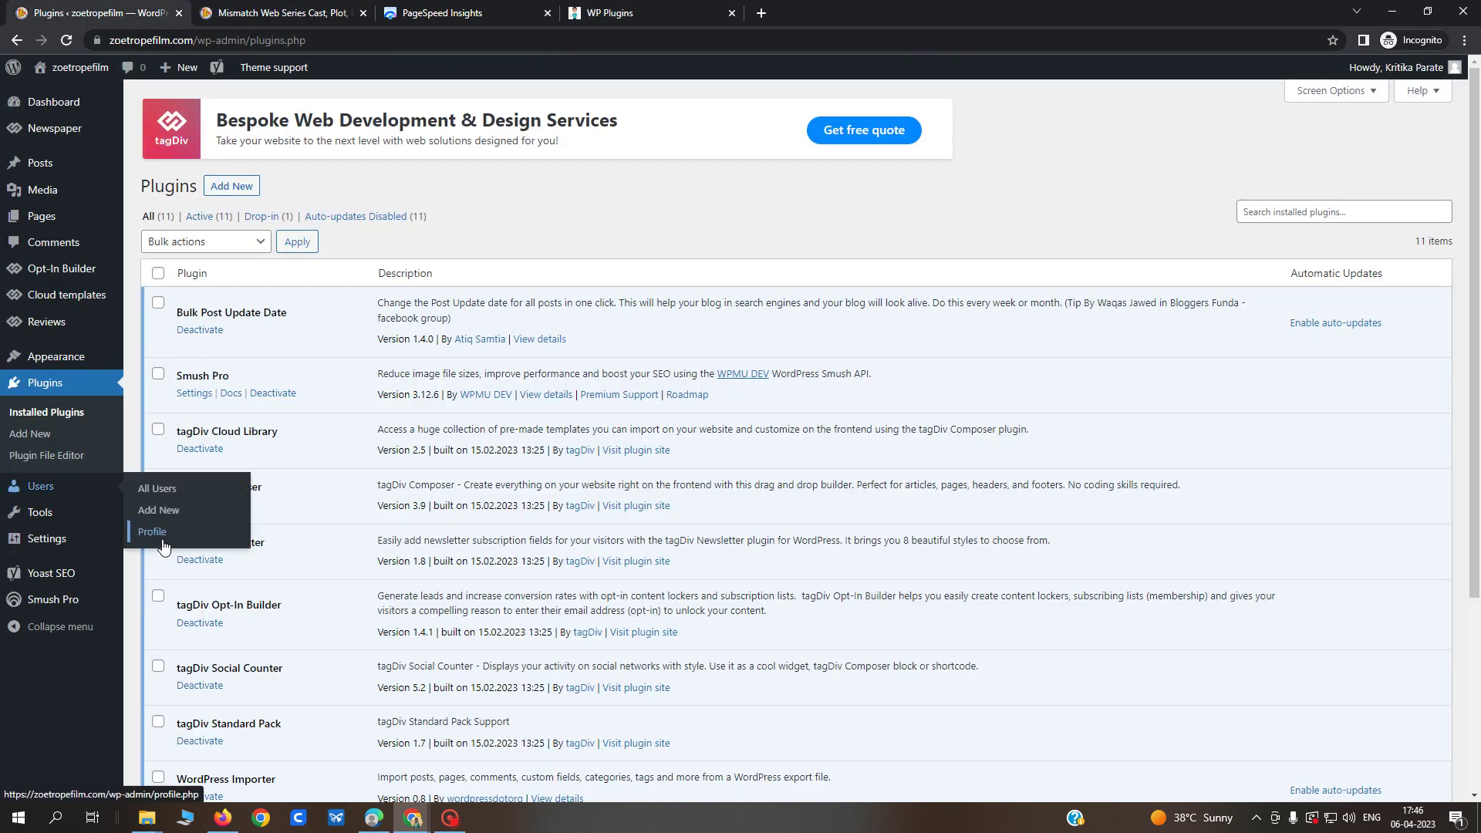
left_click(229, 192)
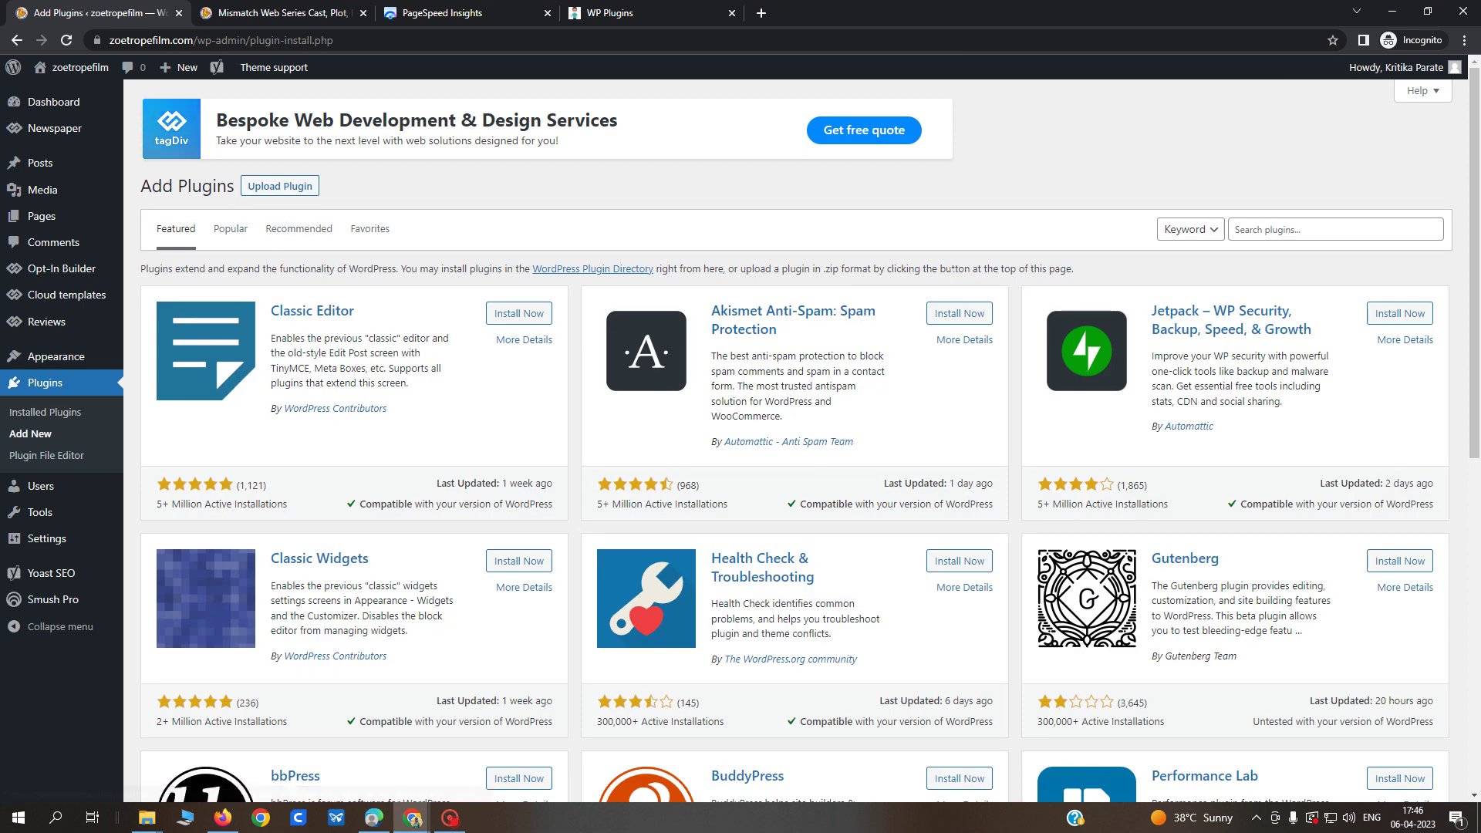
left_click(278, 187)
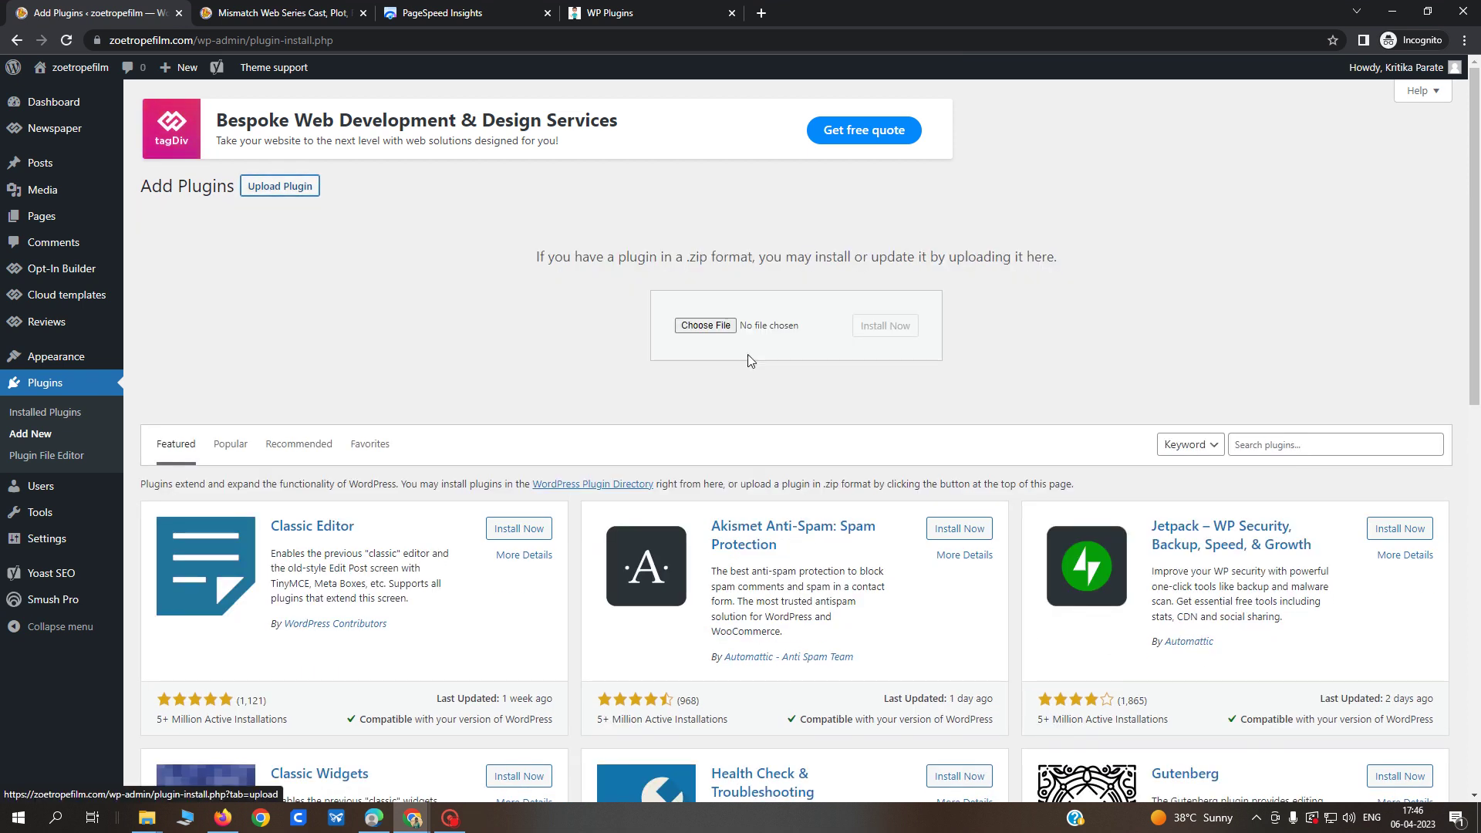
Upload wp-rocket.zip from the seo folder and install it as a plugin.
left_click(731, 330)
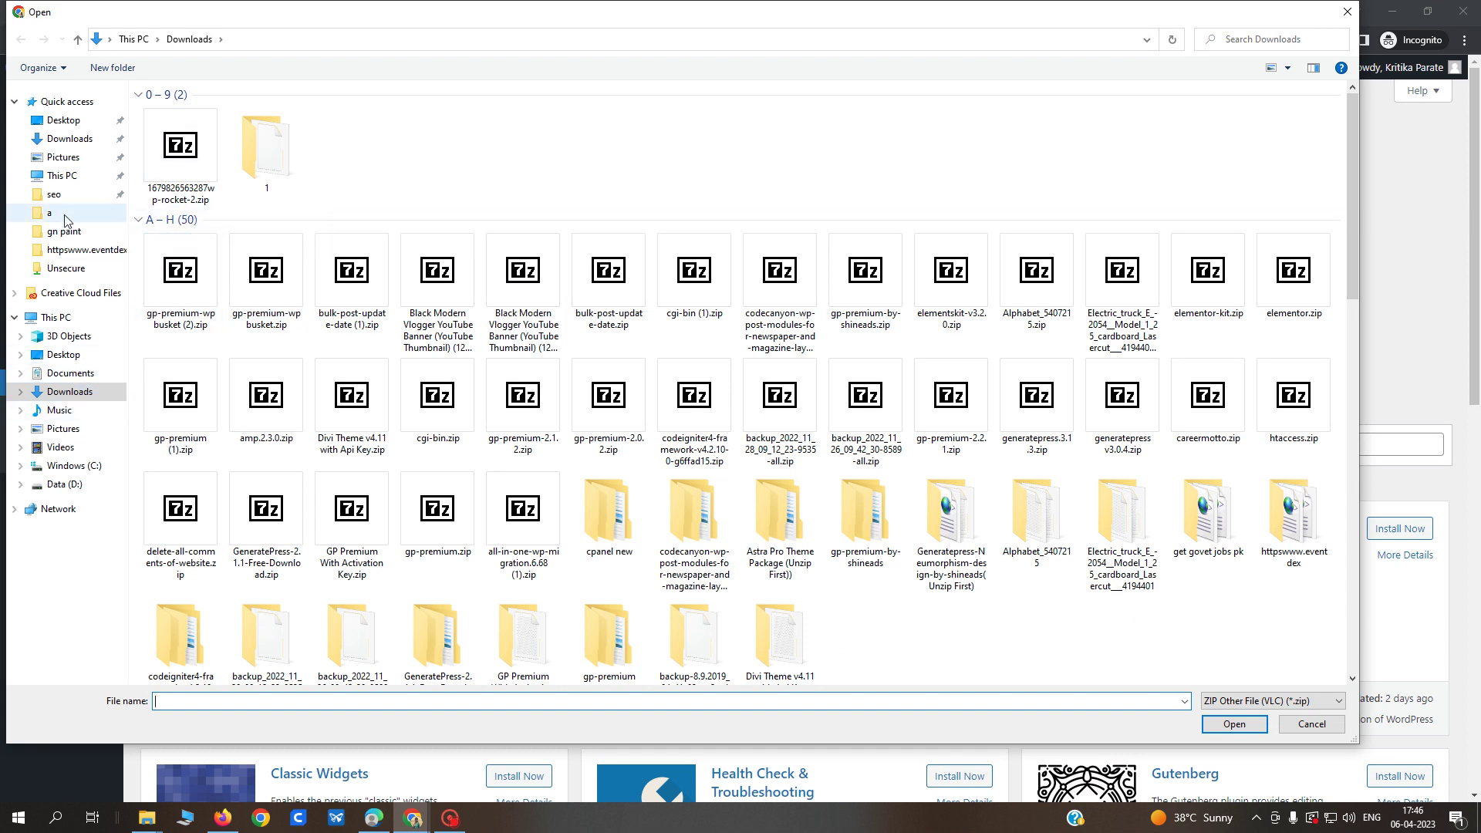
left_click(53, 196)
left_click(196, 150)
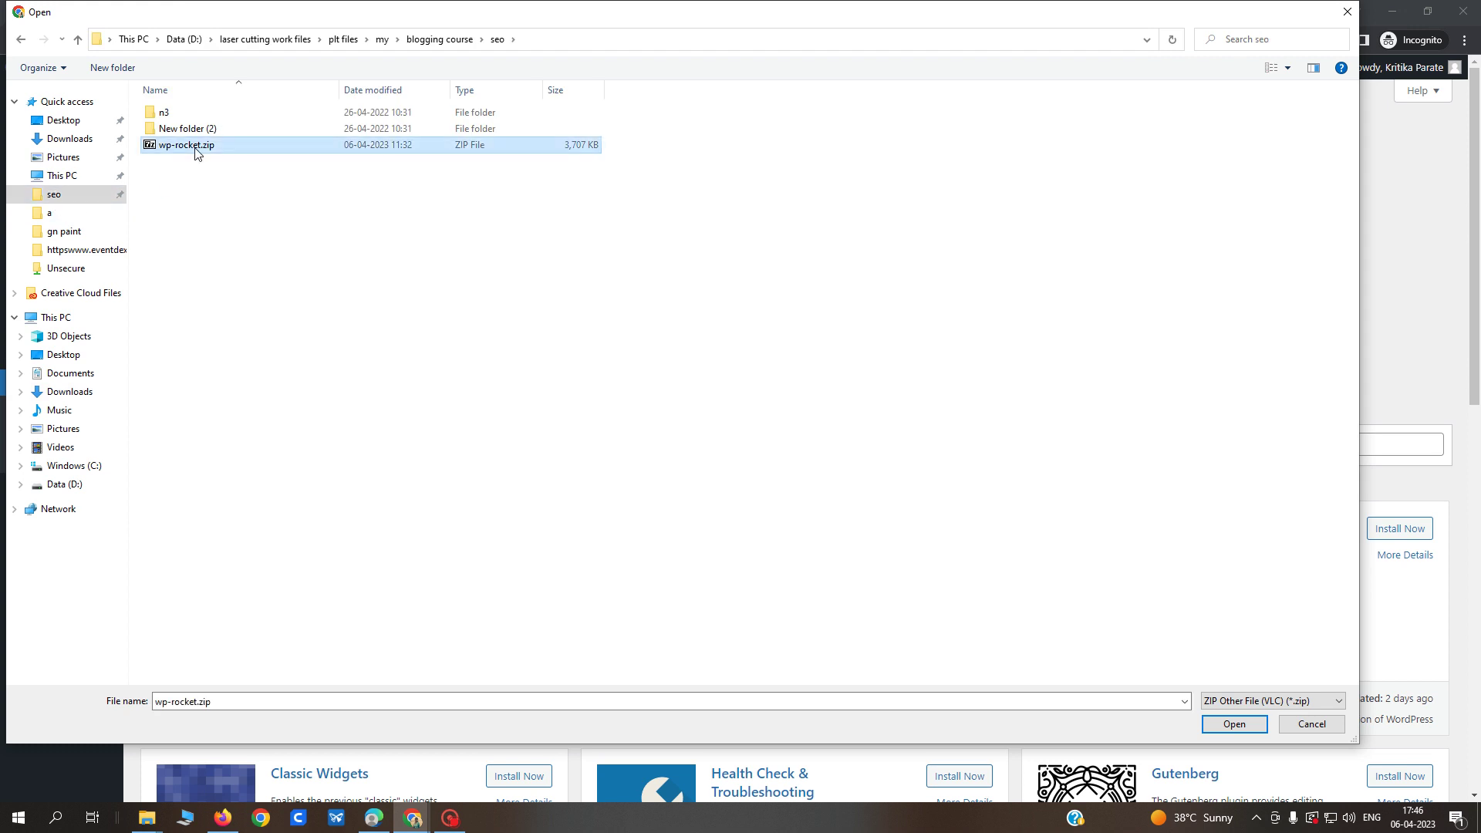
left_click(1234, 724)
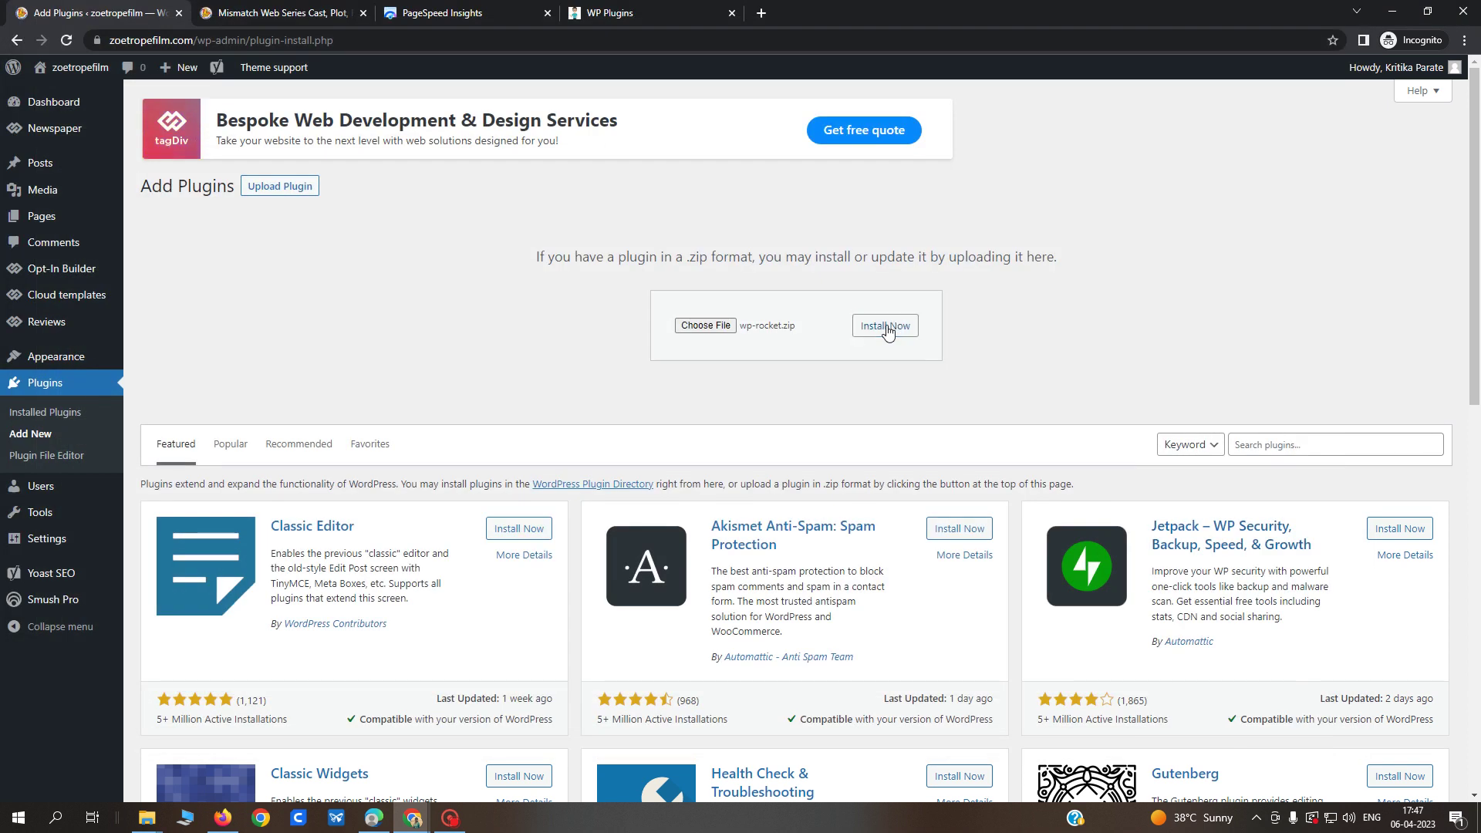
left_click(889, 330)
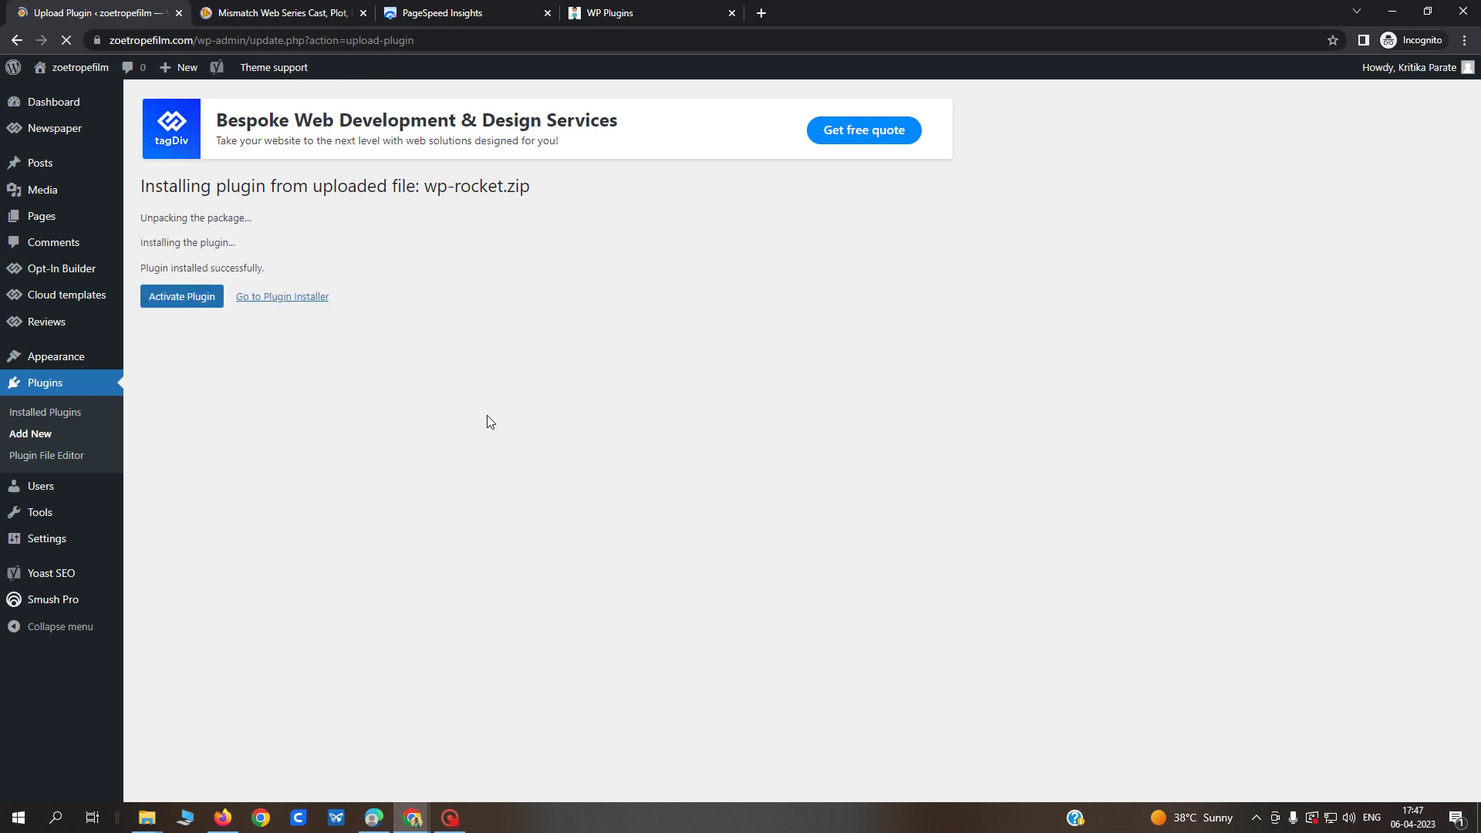
Examine the mobile and desktop performance scores in the PageSpeed Insights report for zoetropefilm.com.
left_click(441, 11)
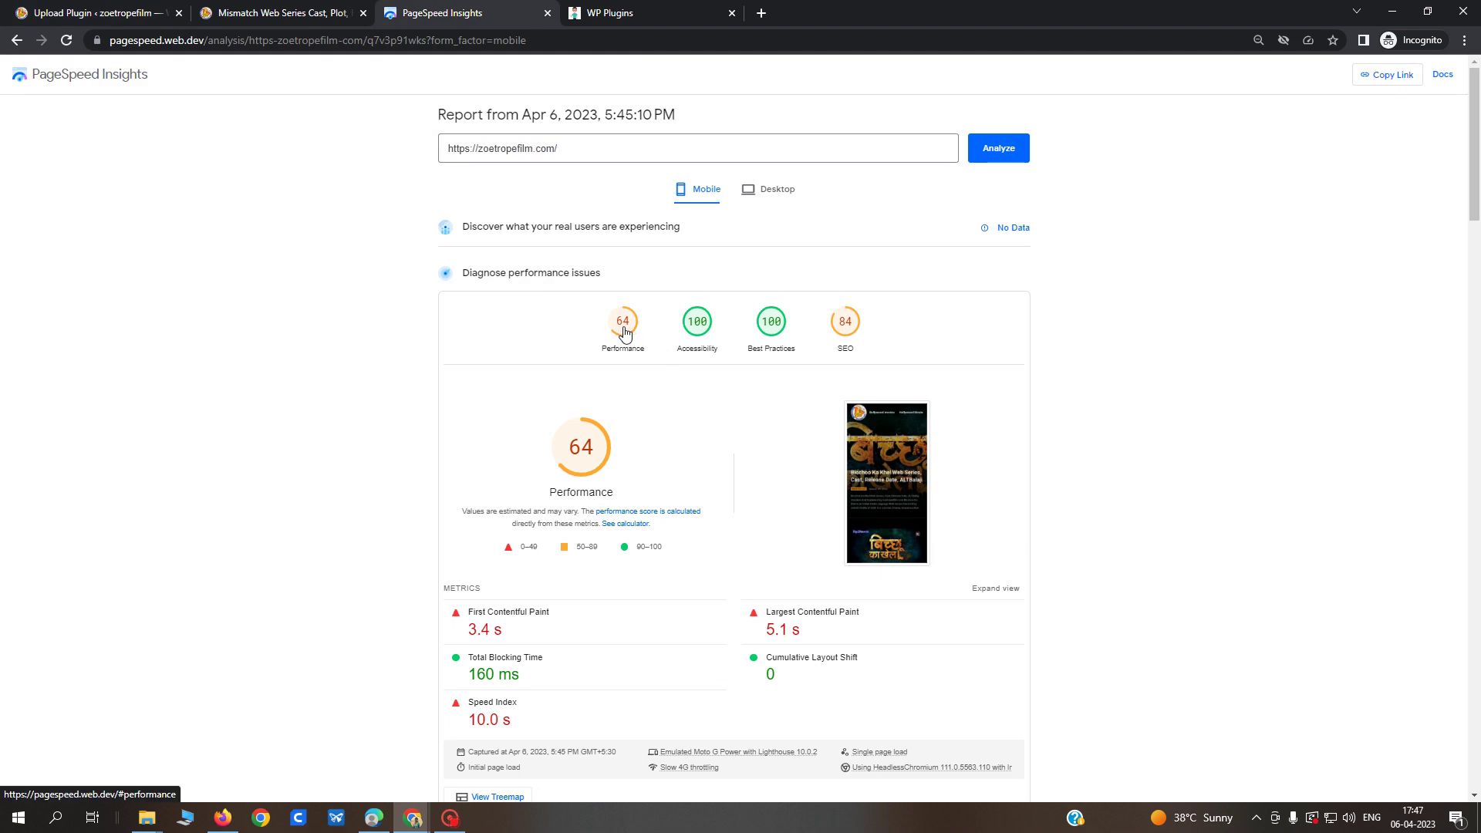
left_click(756, 191)
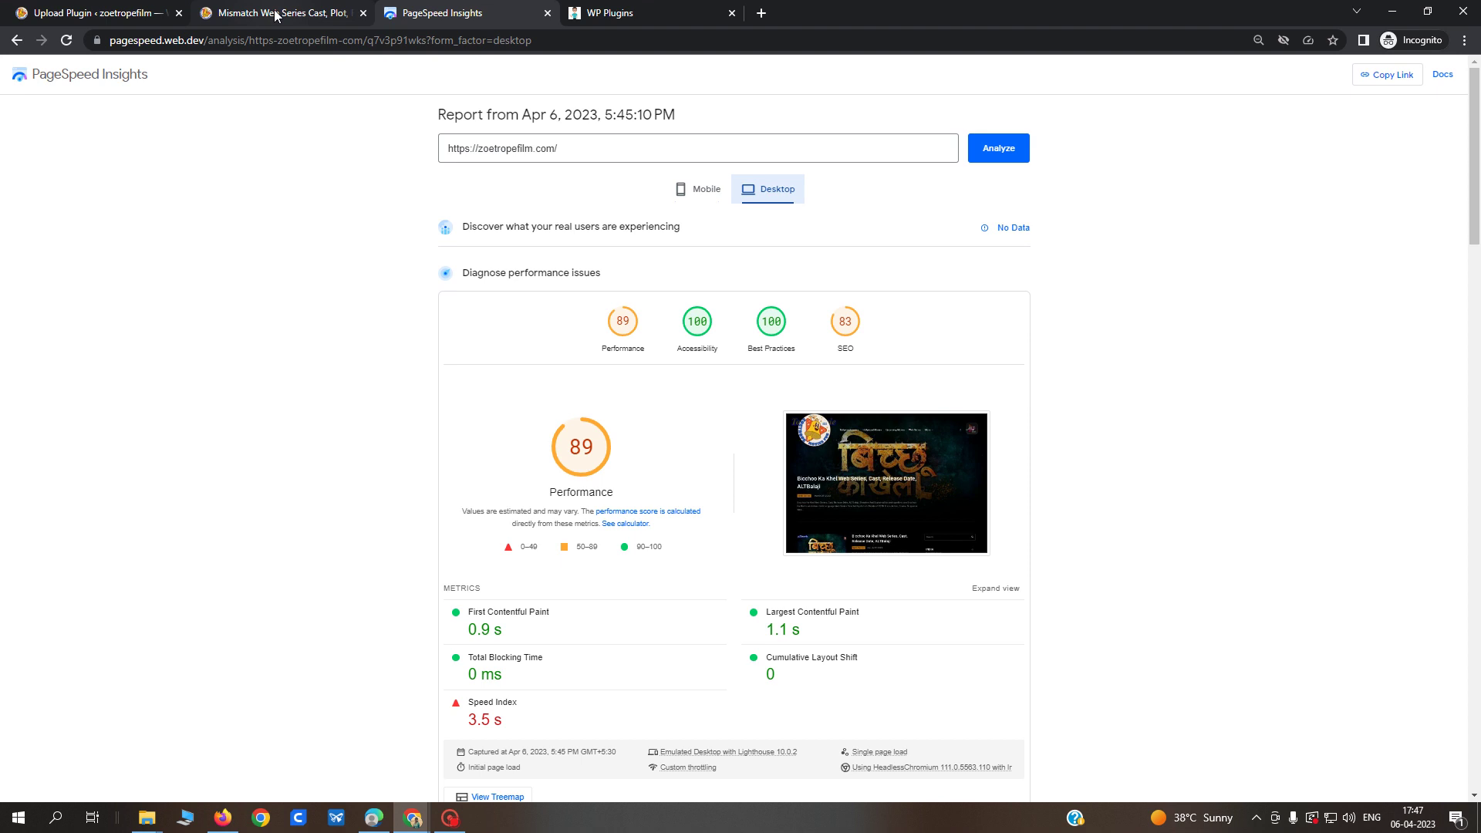
mouse_move(275, 16)
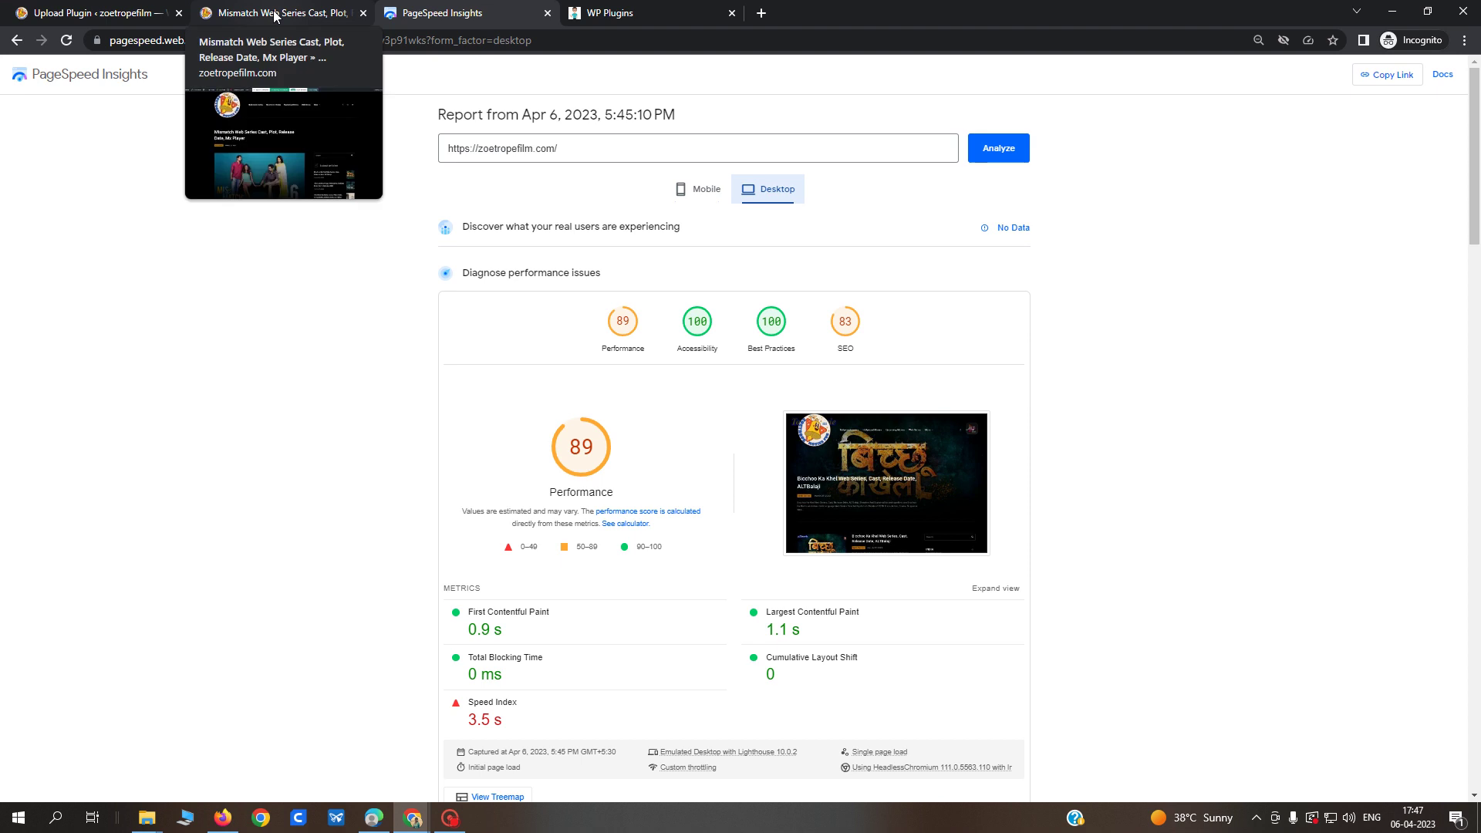
Activate the newly installed WP Rocket plugin and open its settings.
left_click(93, 13)
left_click(169, 304)
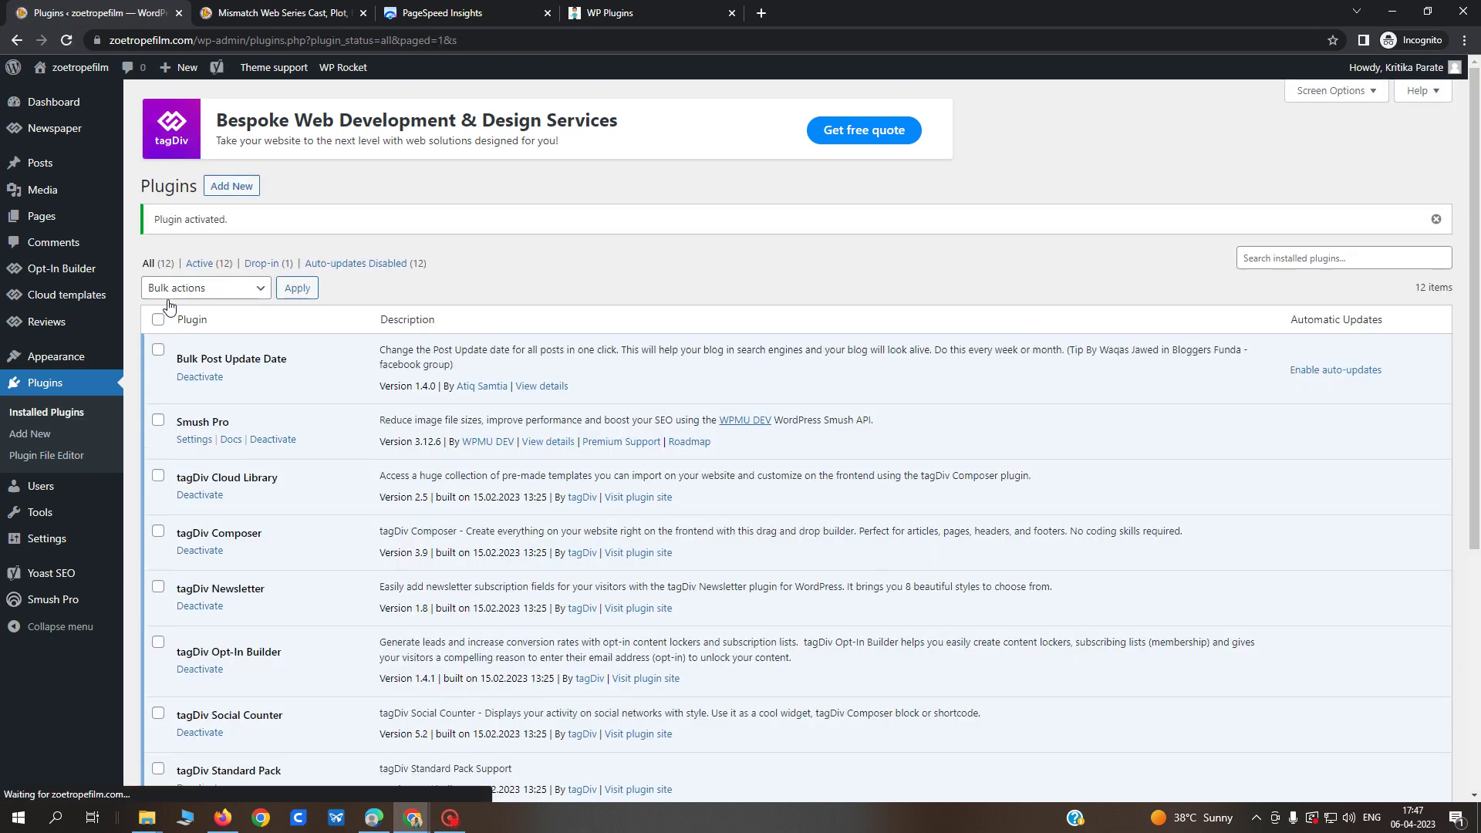
scroll(215, 349, "down", 5)
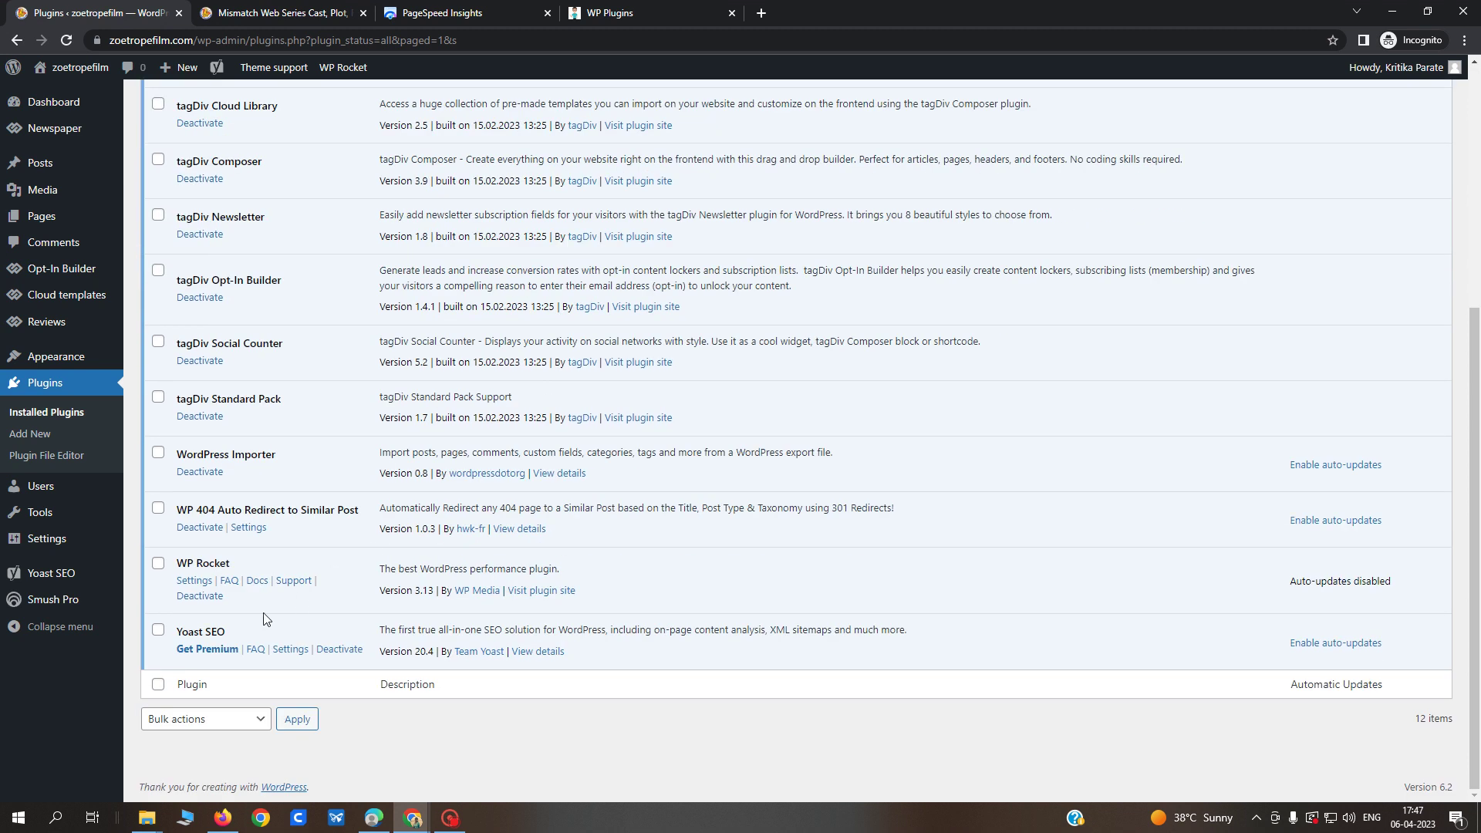
left_click(192, 582)
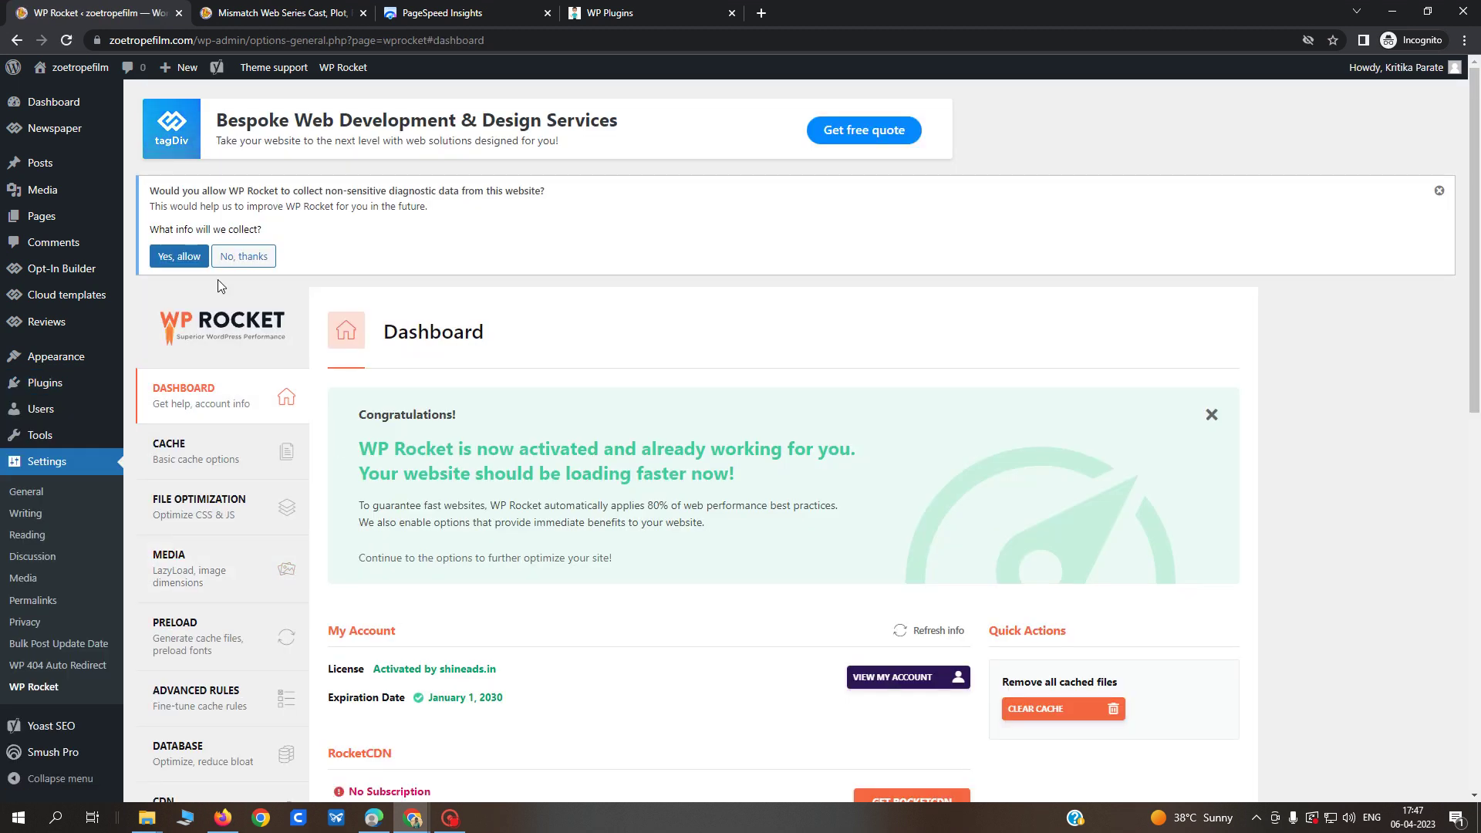
Allow WP Rocket to collect non-sensitive diagnostic data from the website.
left_click(179, 256)
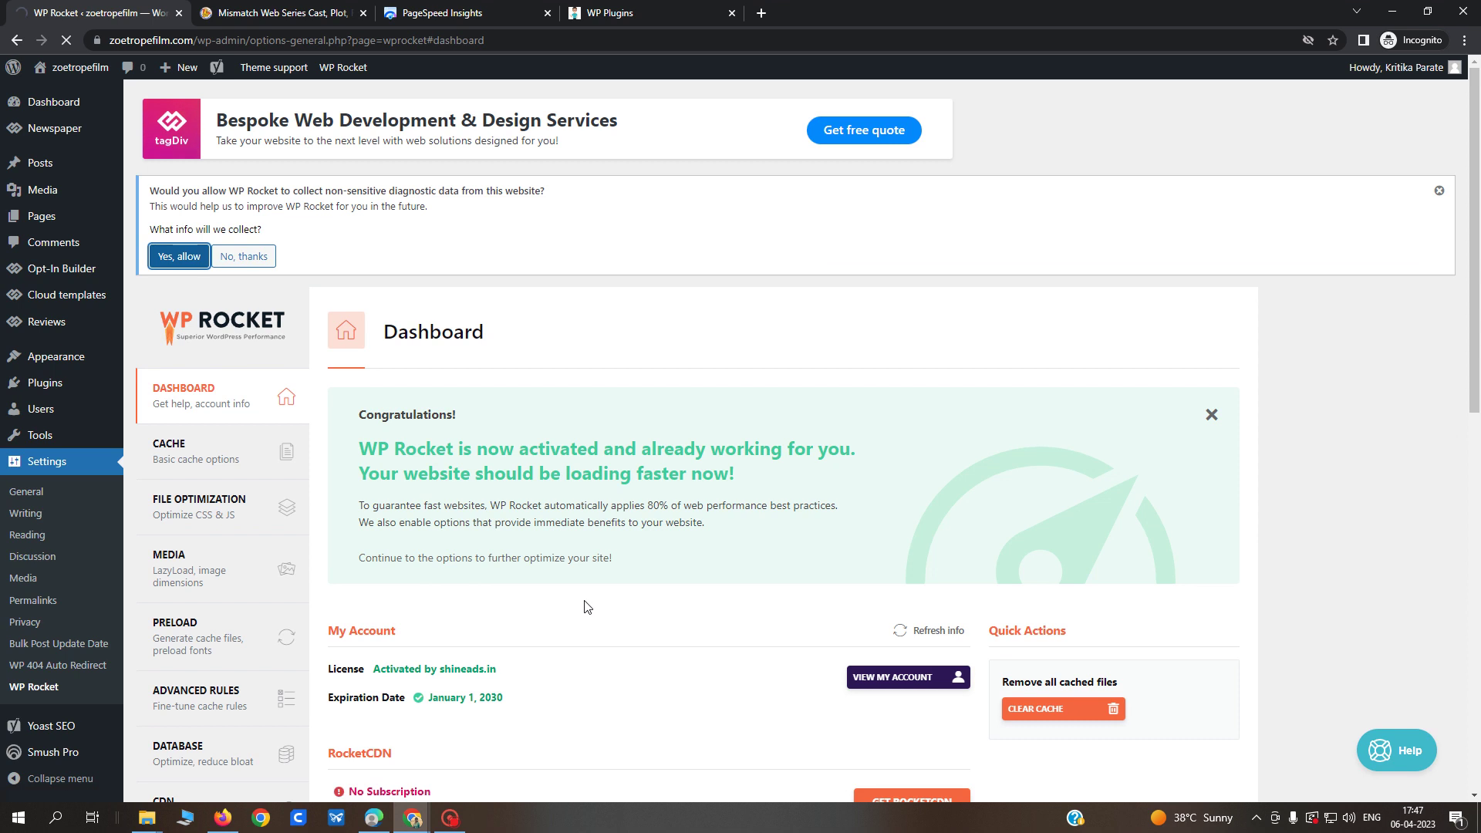
scroll(559, 605, "down", 5)
scroll(487, 502, "down", 2)
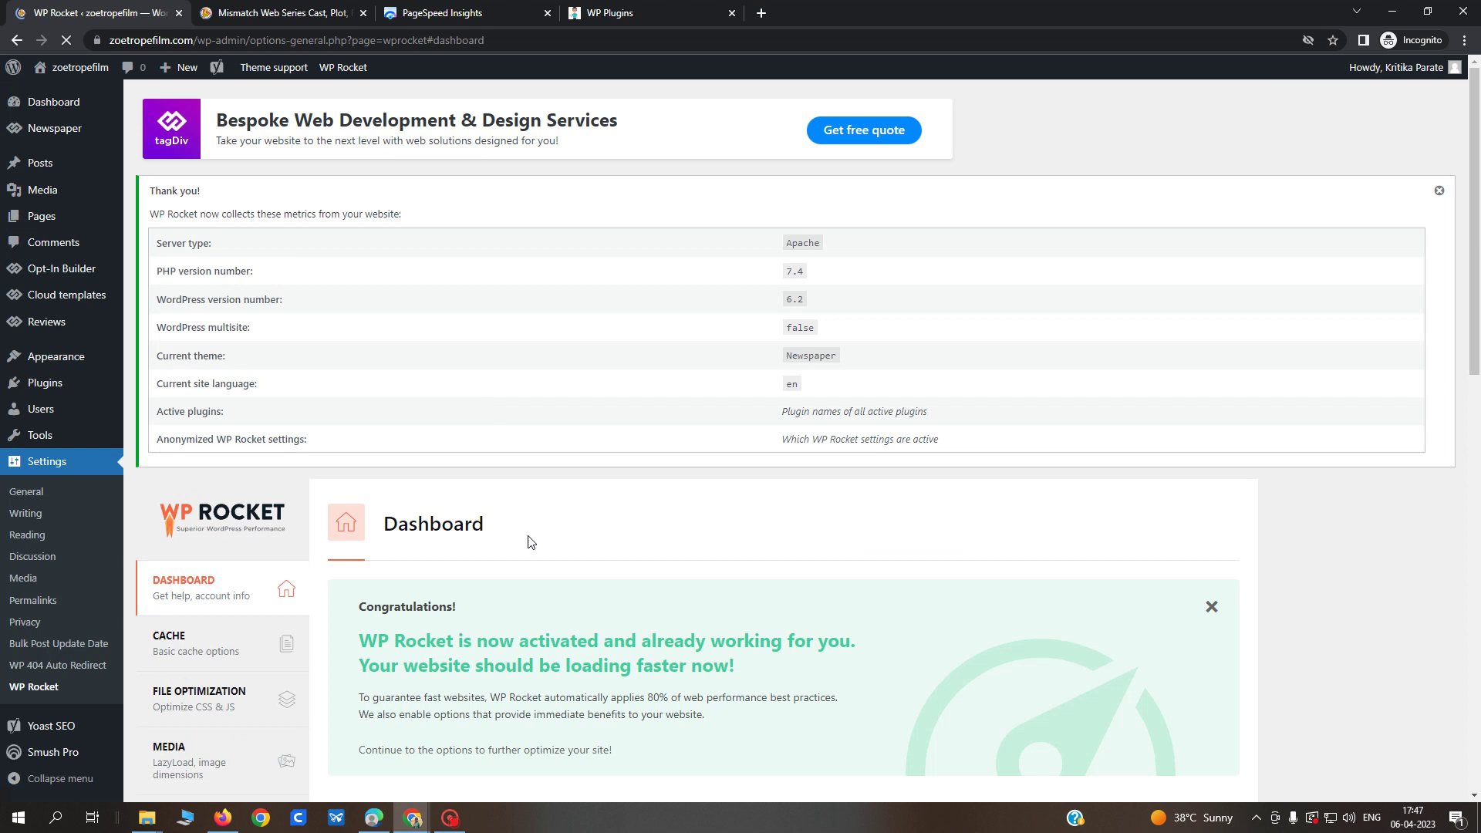
Enable WP Rocket caching for mobile devices with separate cache files for mobile devices.
scroll(531, 542, "down", 6)
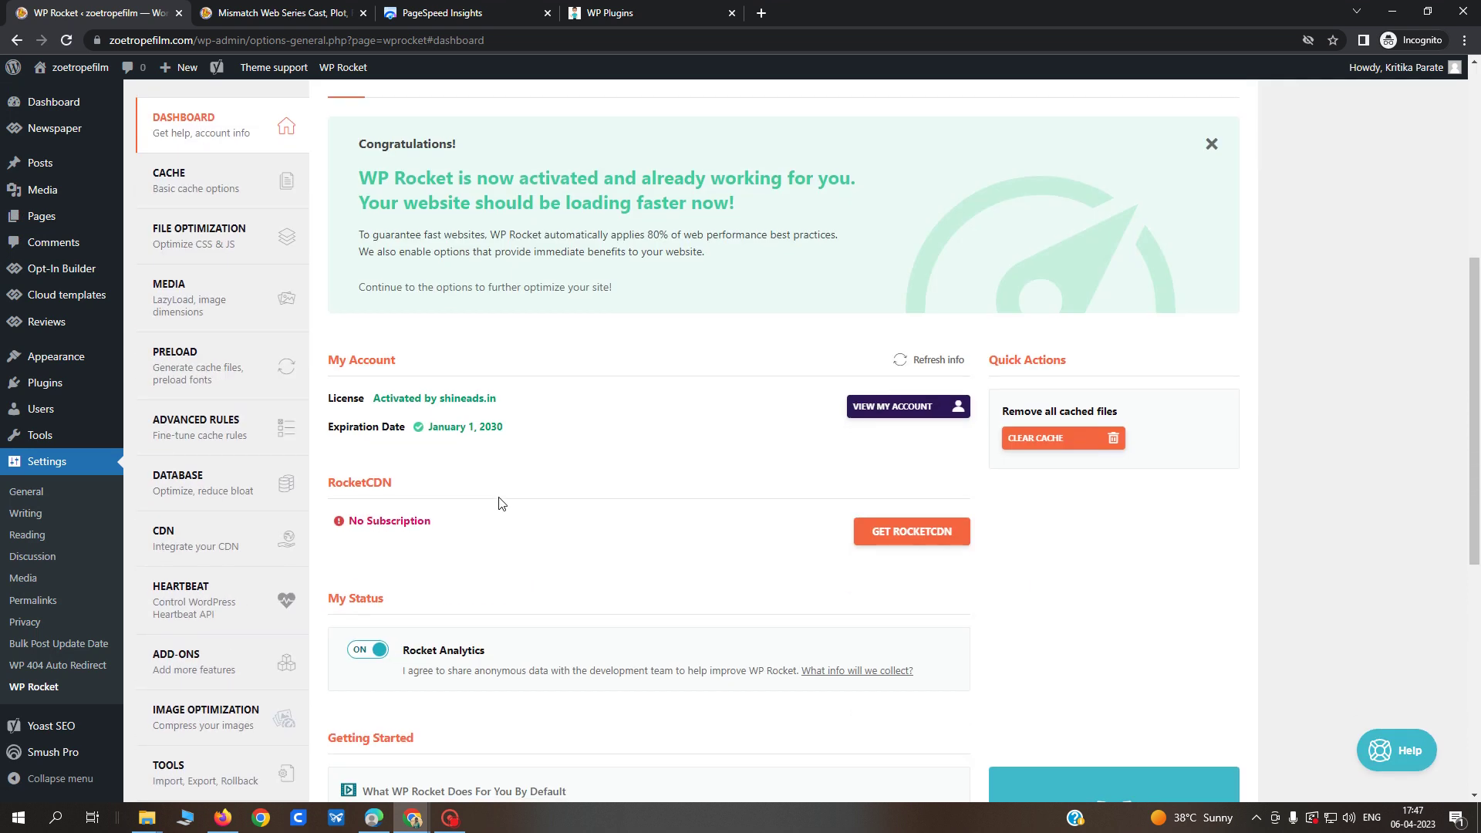
scroll(502, 503, "down", 5)
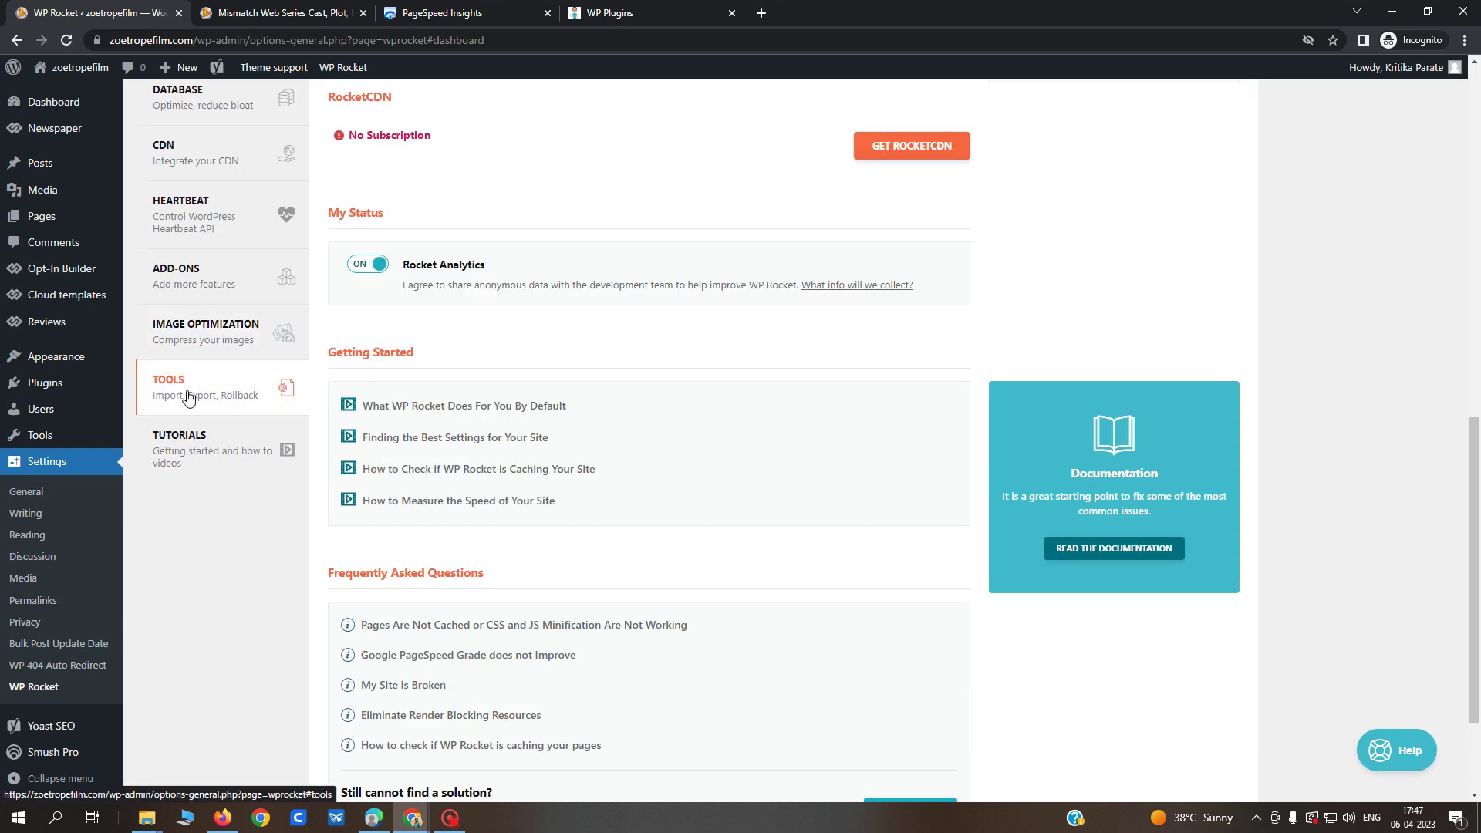
scroll(202, 324, "up", 5)
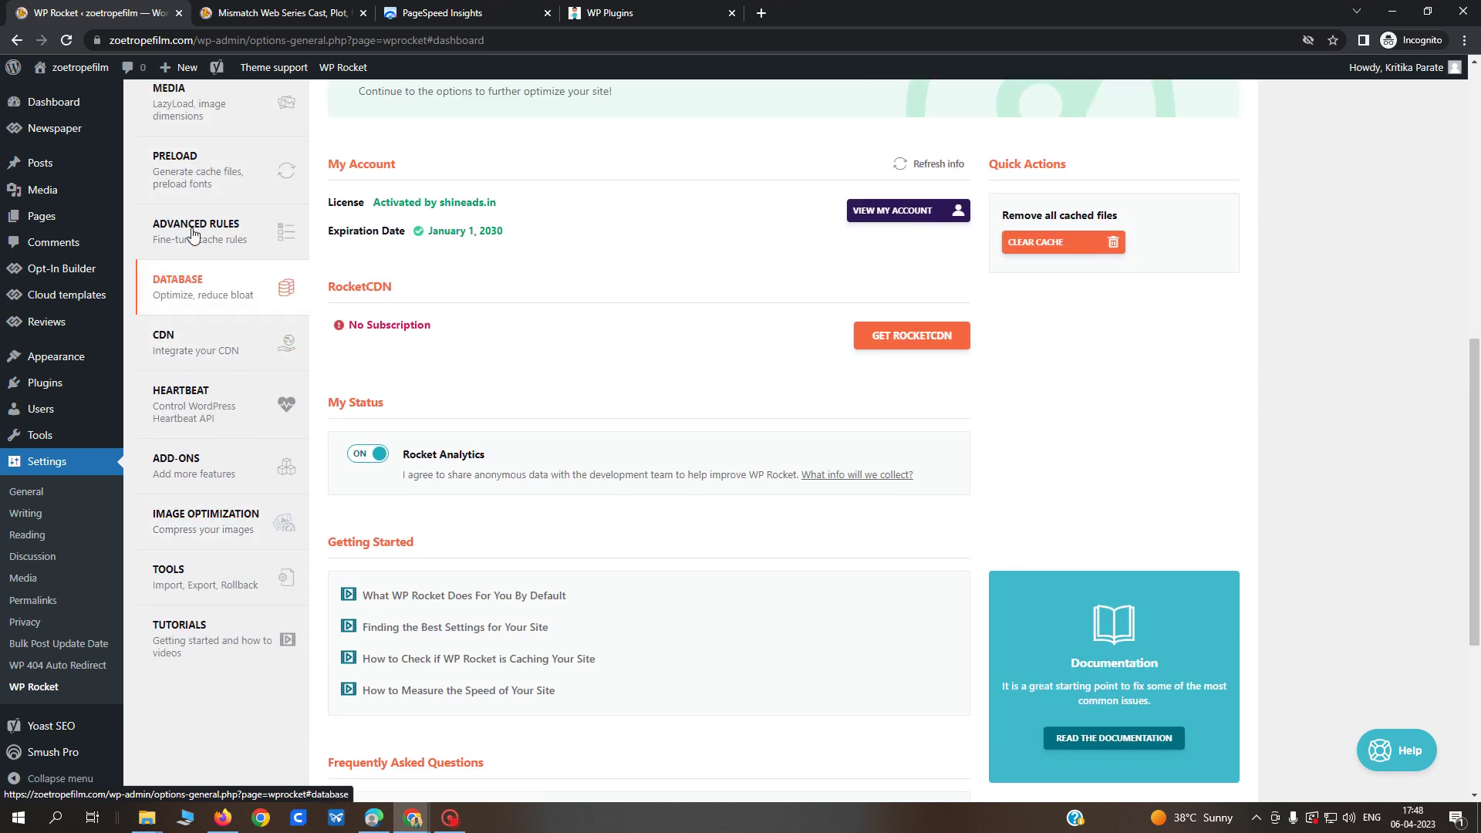
left_click(179, 182)
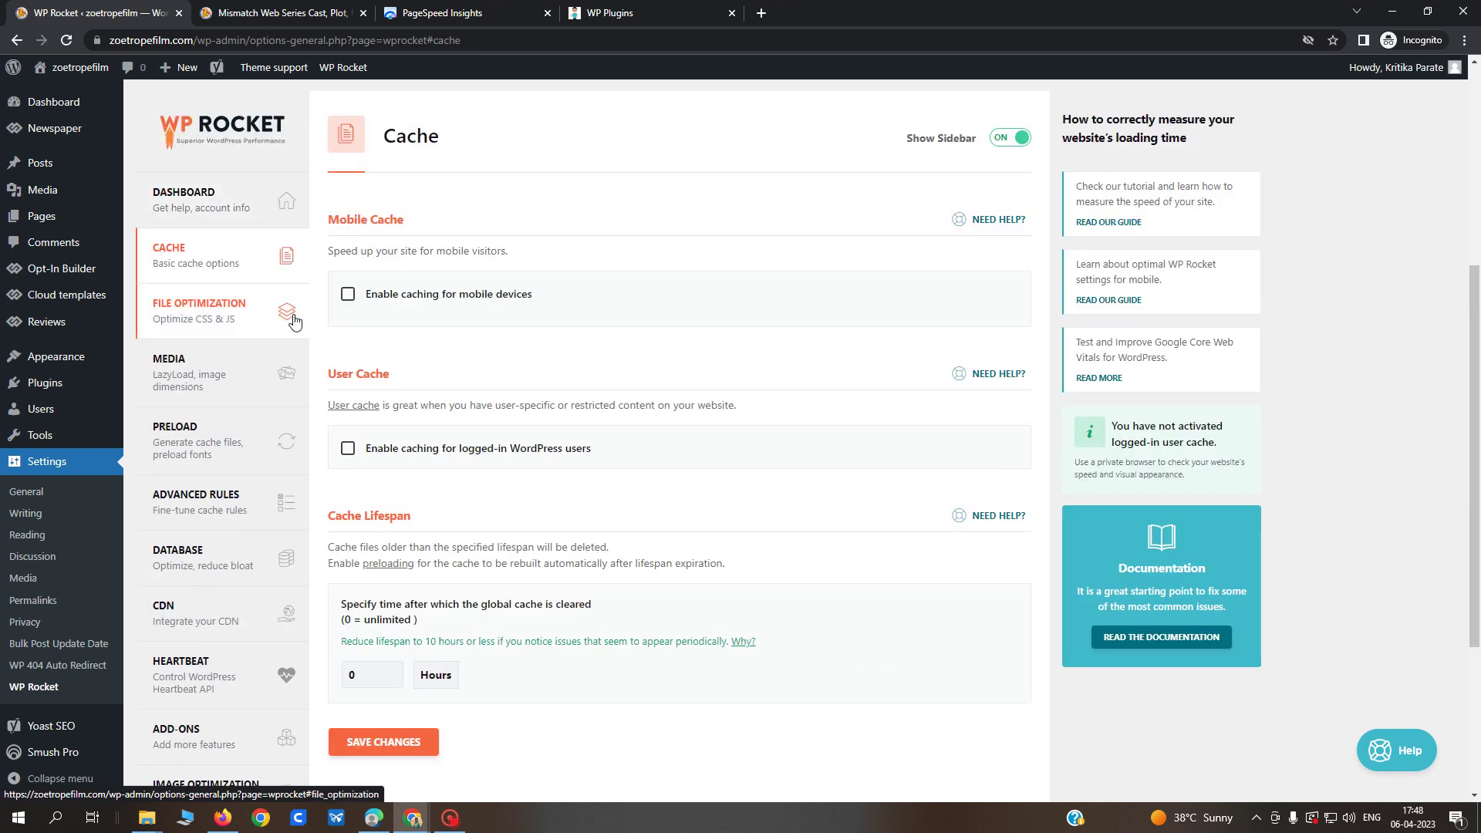
left_click(348, 296)
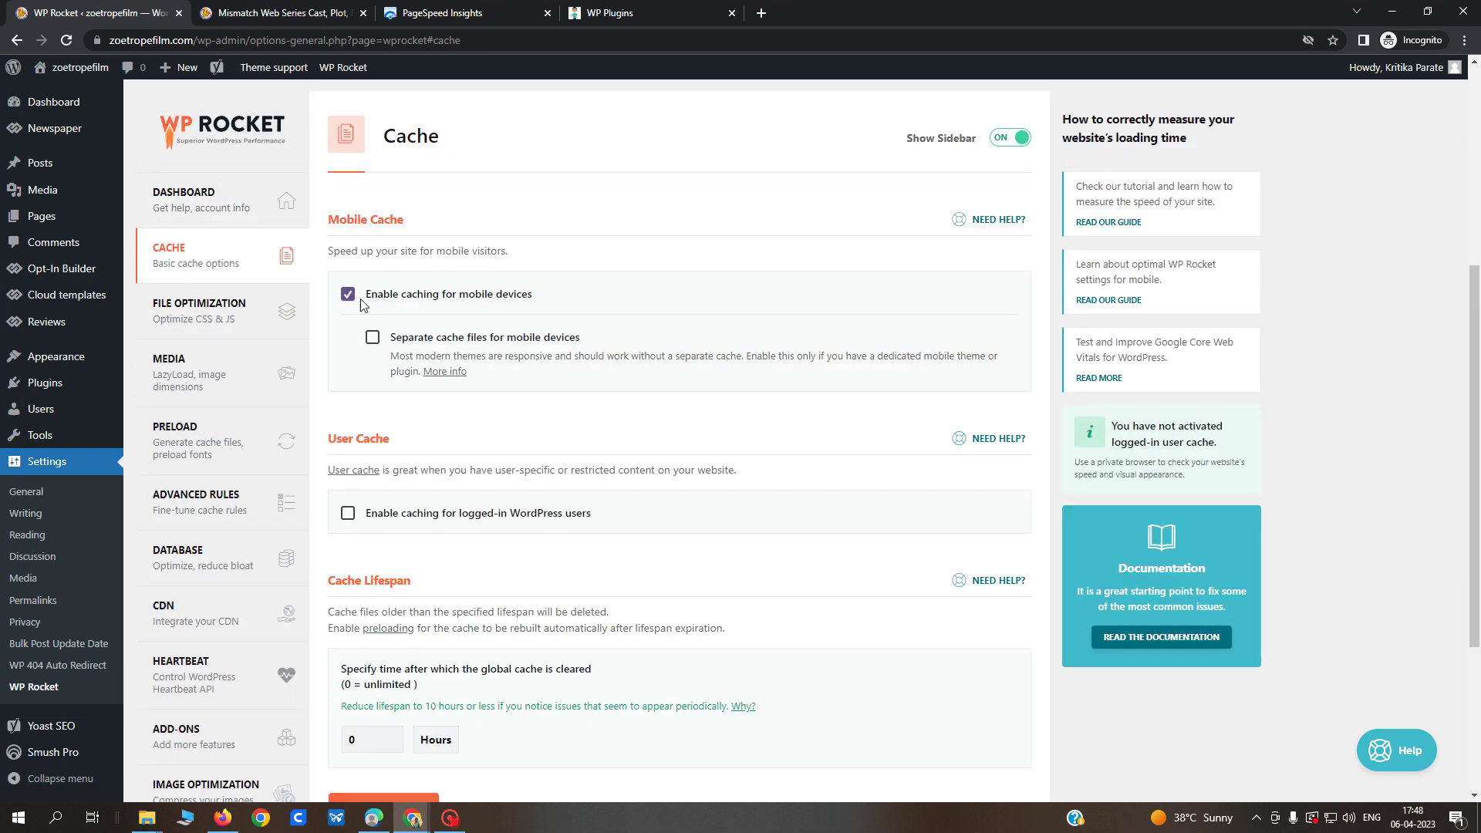
left_click(374, 340)
Activate Minify CSS files in WP Rocket's File Optimization settings.
left_click(199, 308)
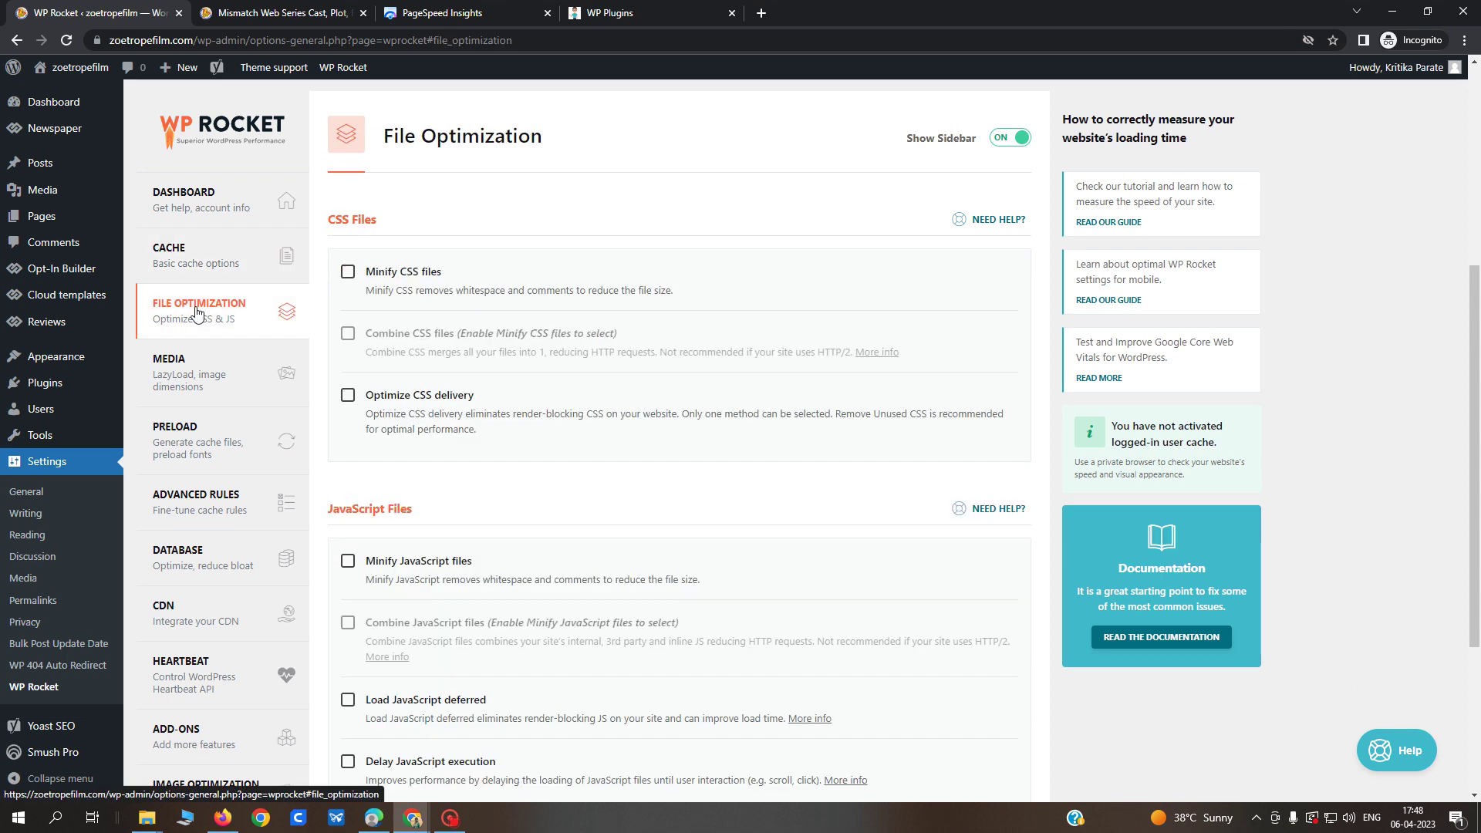
left_click(349, 276)
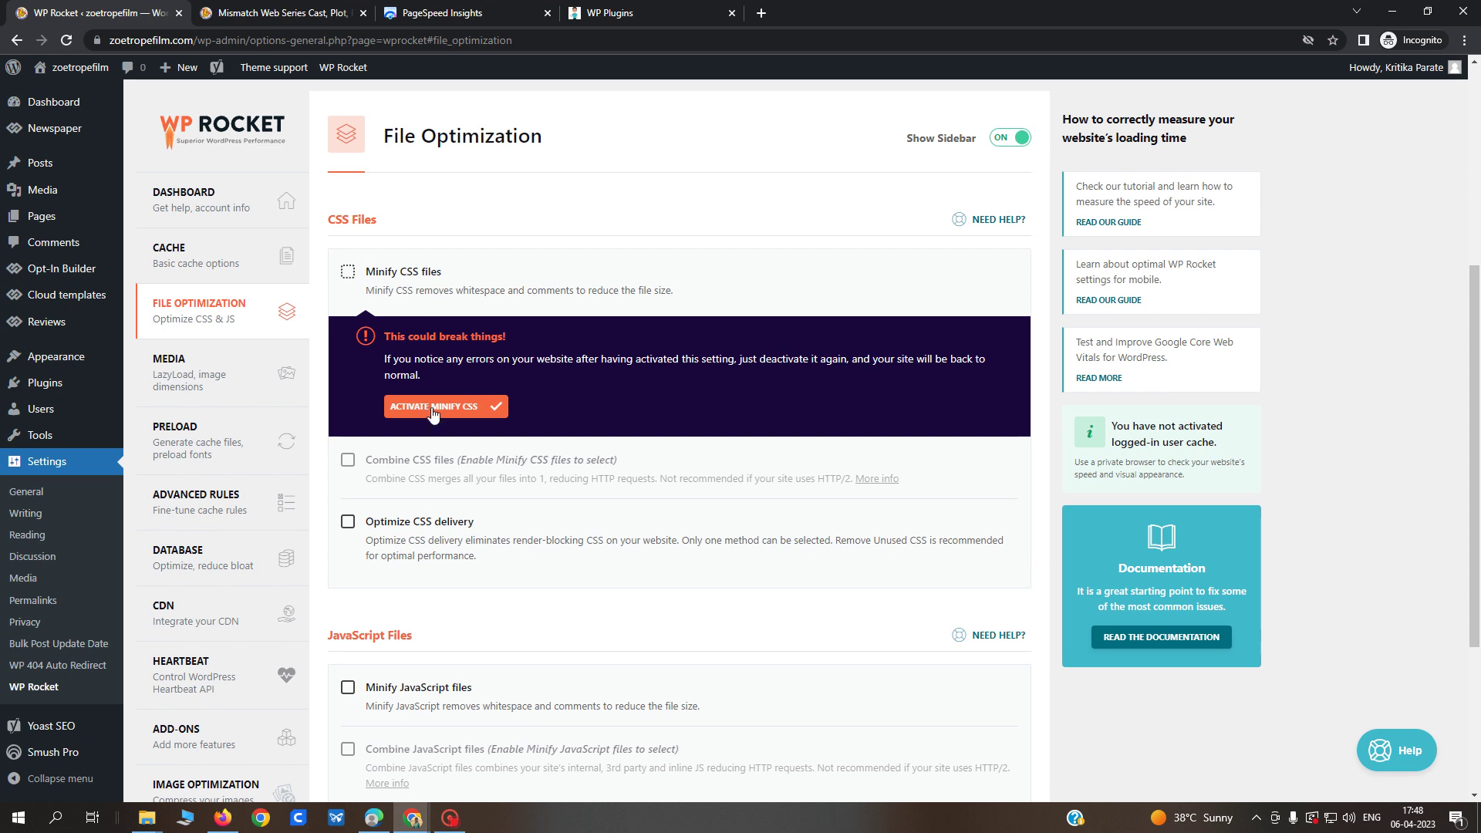
left_click(433, 409)
Activate Minify JavaScript files and save the WP Rocket settings.
scroll(432, 414, "down", 5)
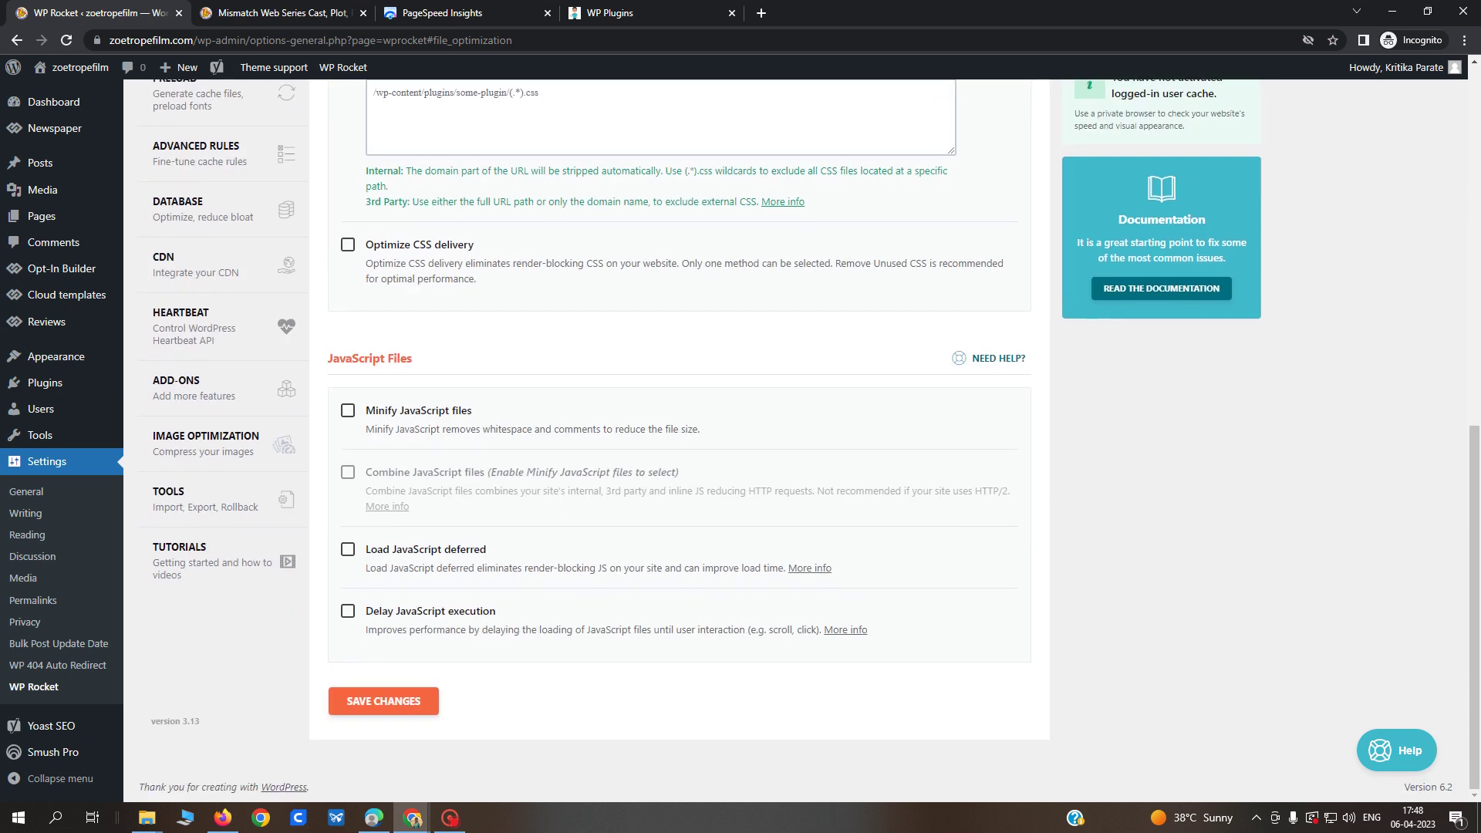
left_click(346, 414)
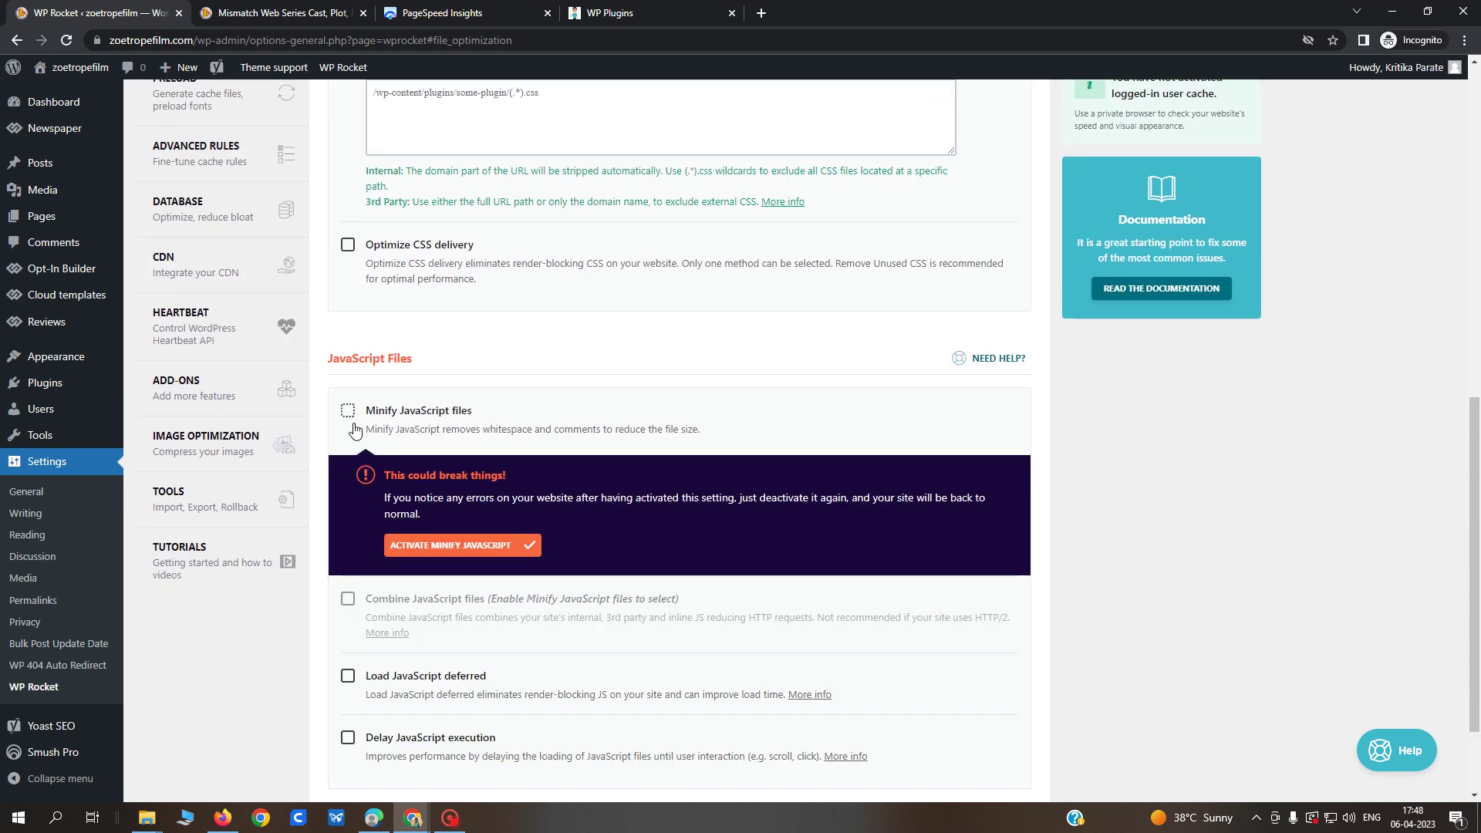
left_click(439, 545)
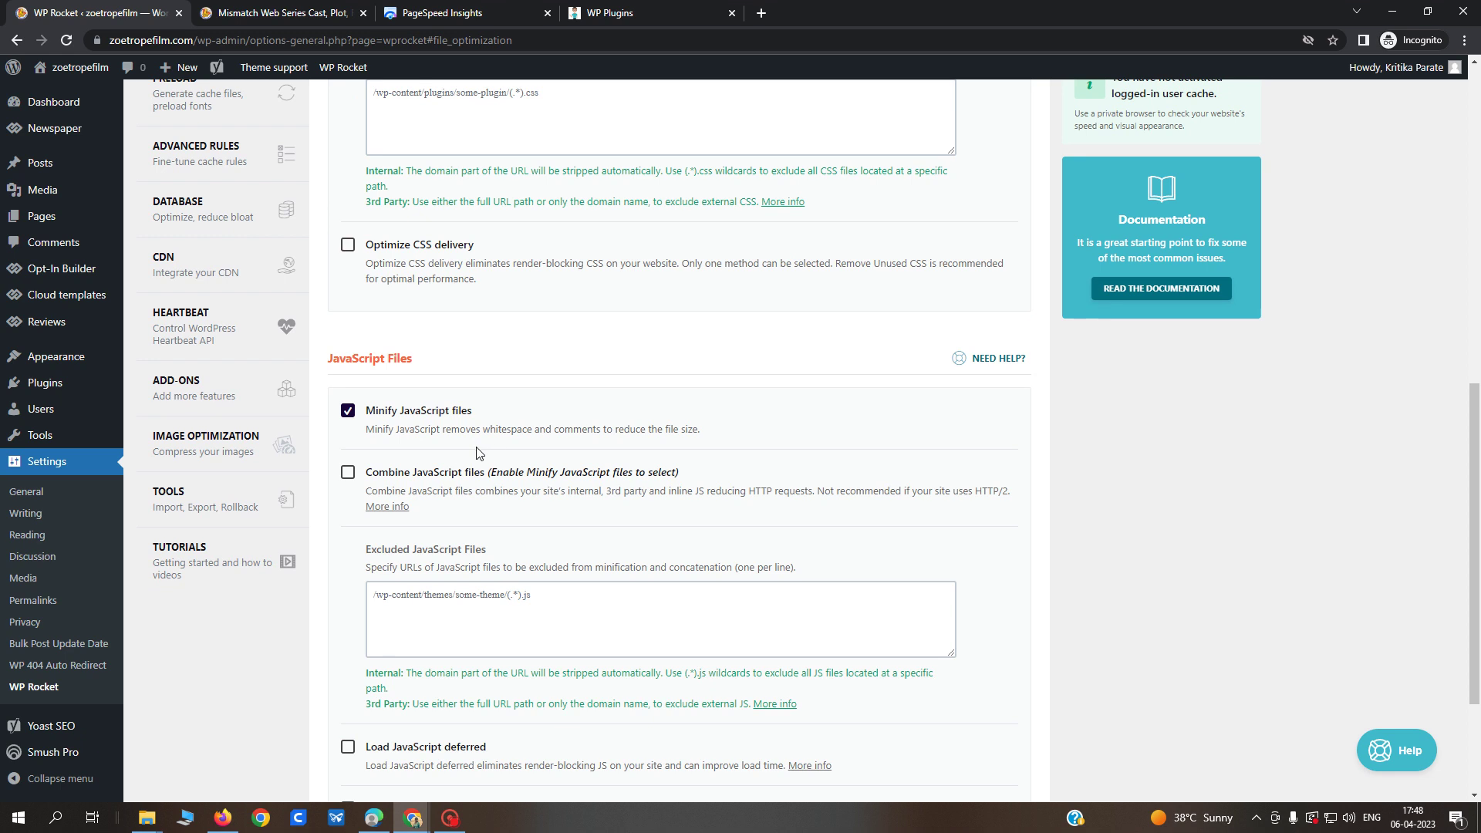
scroll(477, 453, "down", 3)
left_click(402, 702)
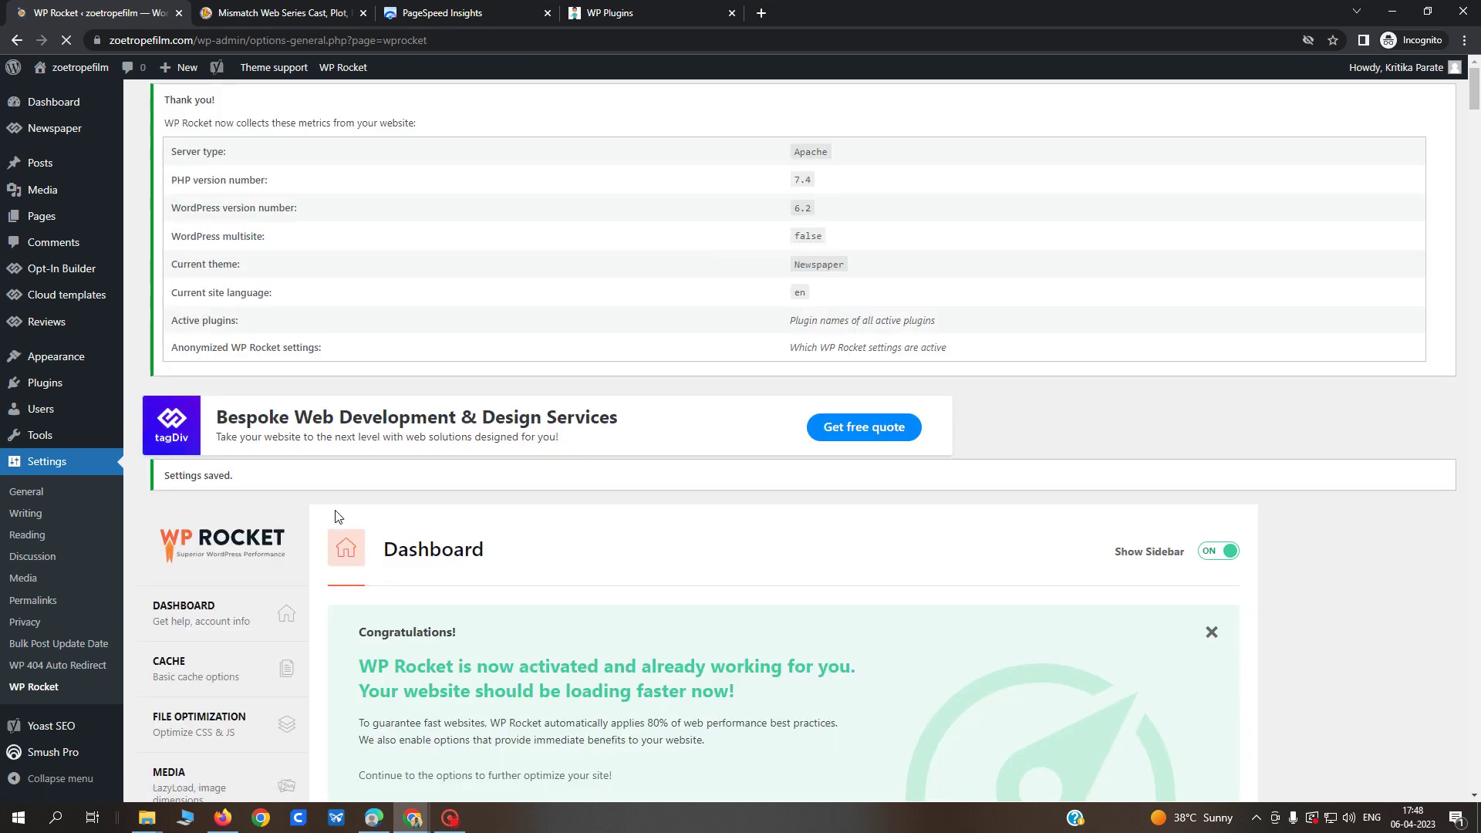
scroll(327, 511, "down", 10)
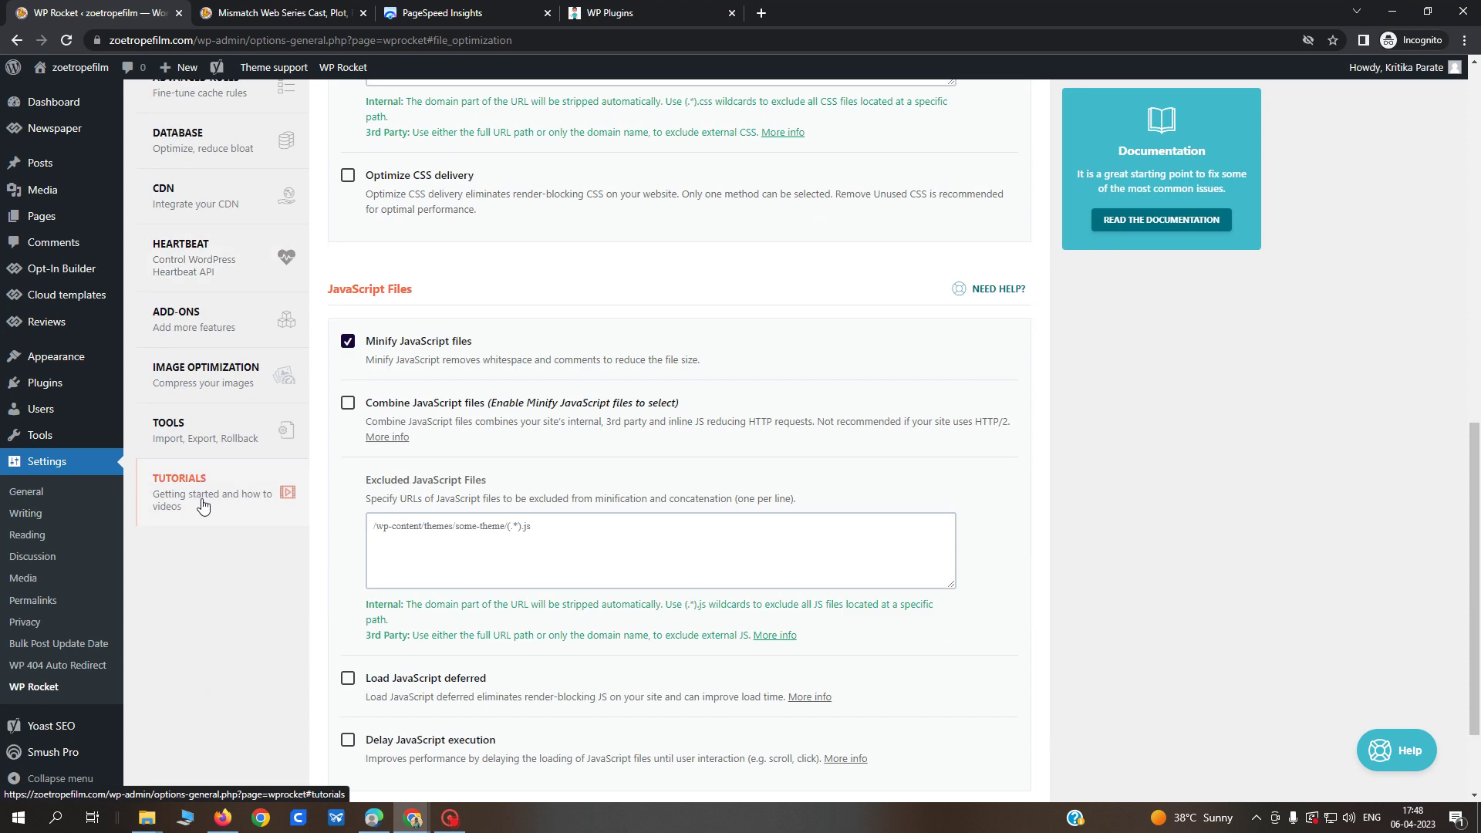
left_click(188, 432)
left_click(420, 343)
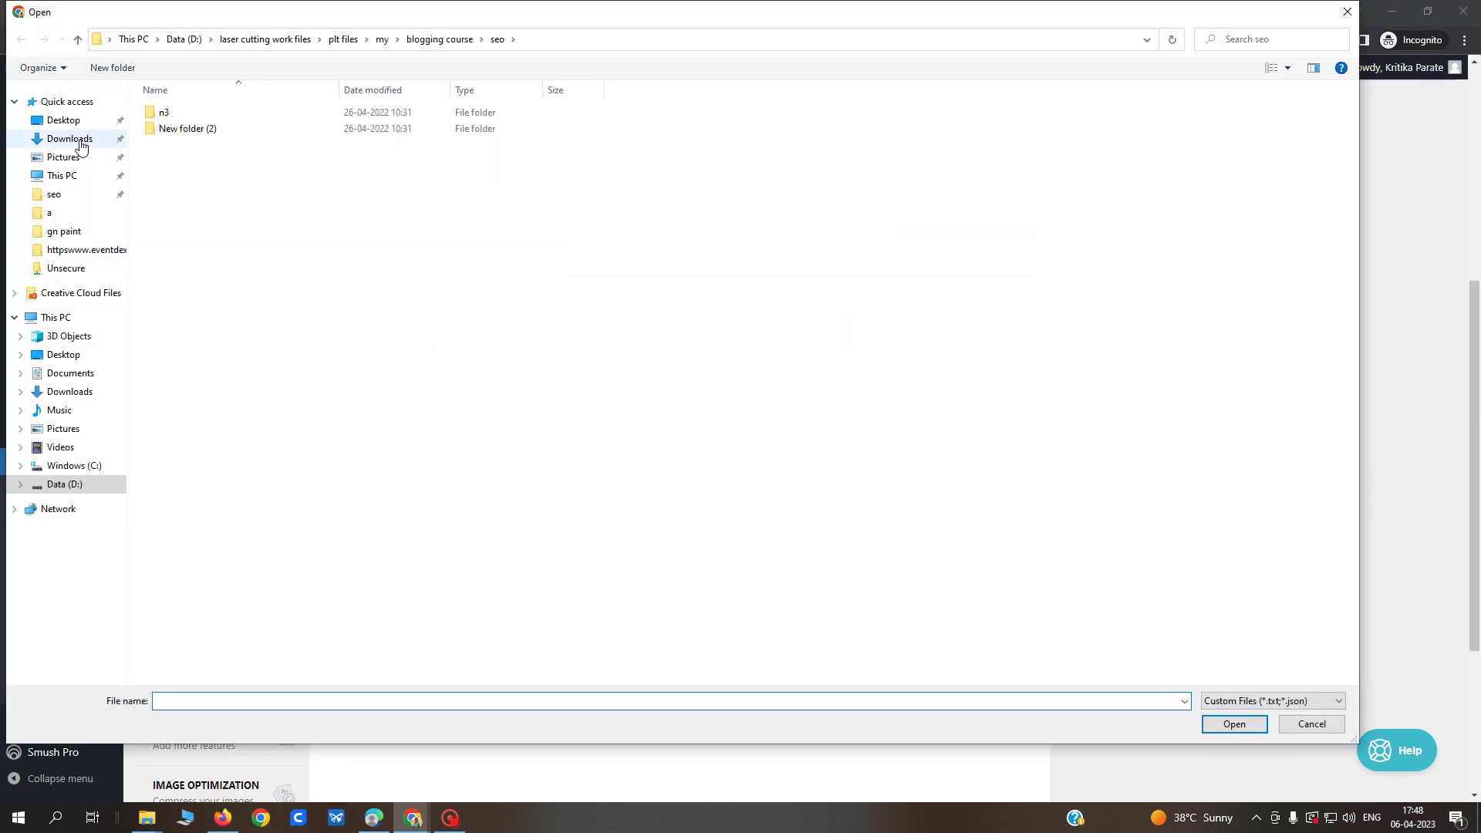
left_click(75, 138)
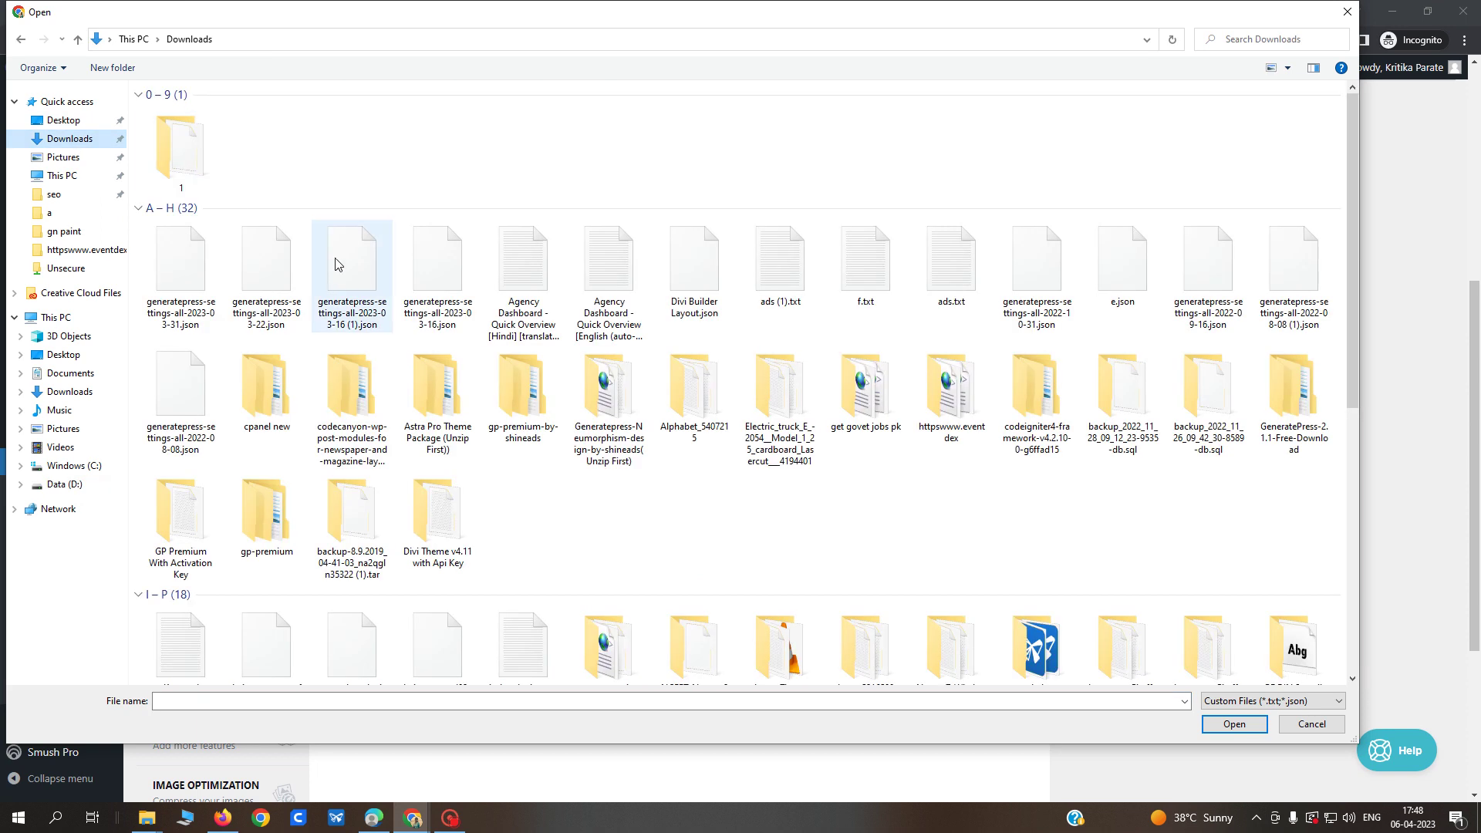
left_click(345, 282)
scroll(345, 281, "down", 6)
left_click(182, 340)
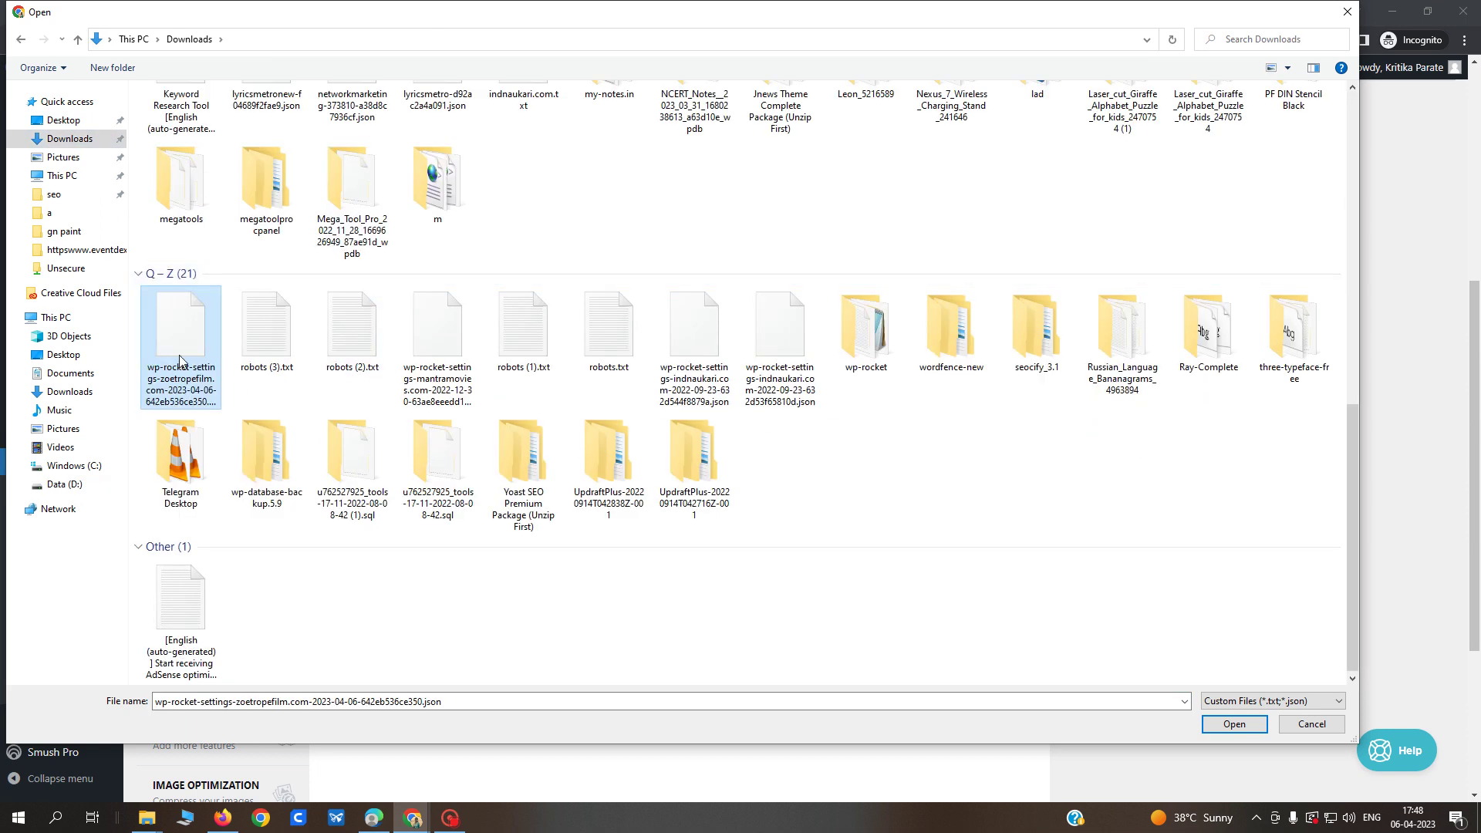
left_click(438, 347)
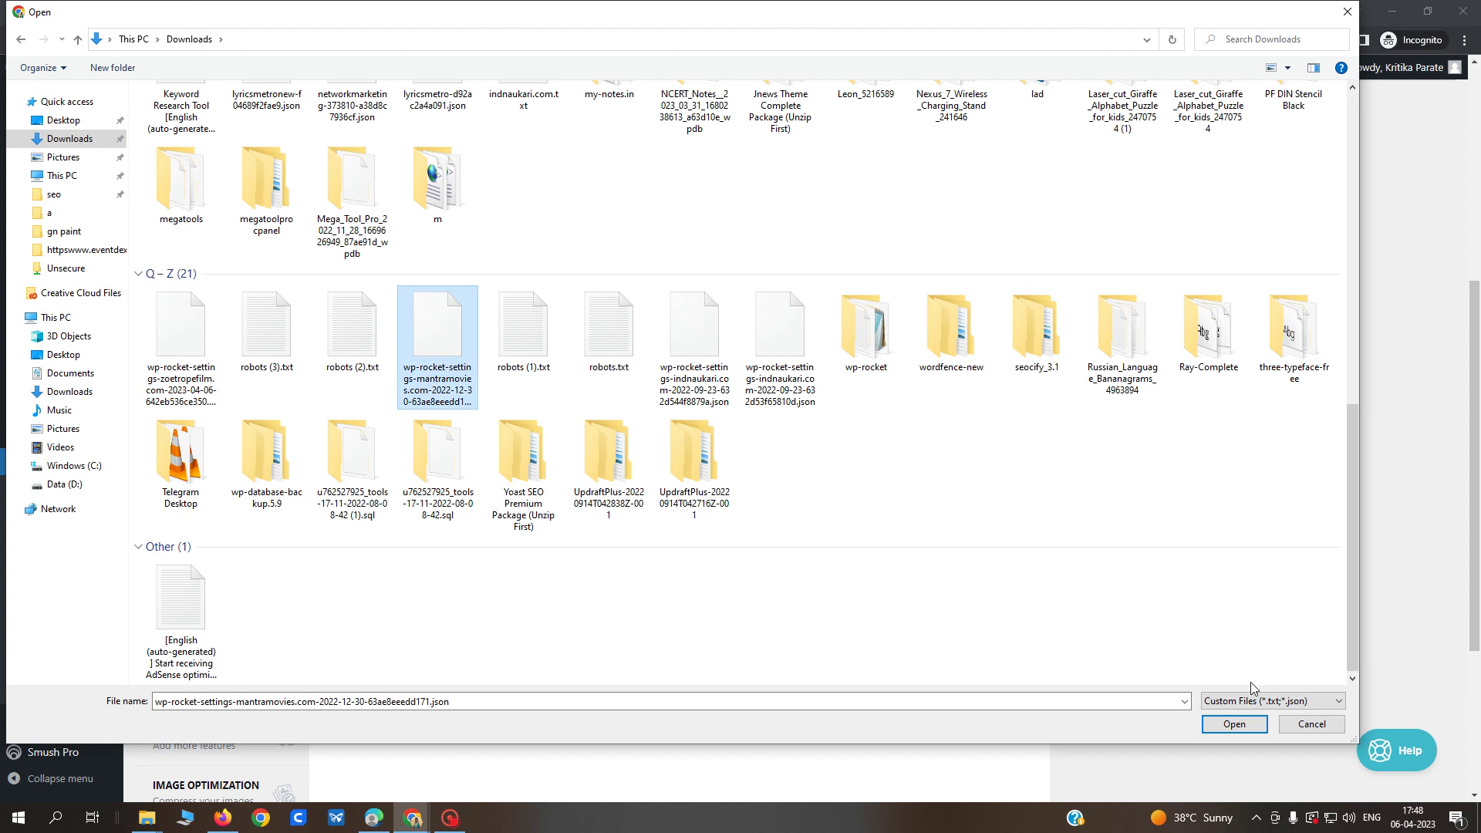
left_click(1234, 724)
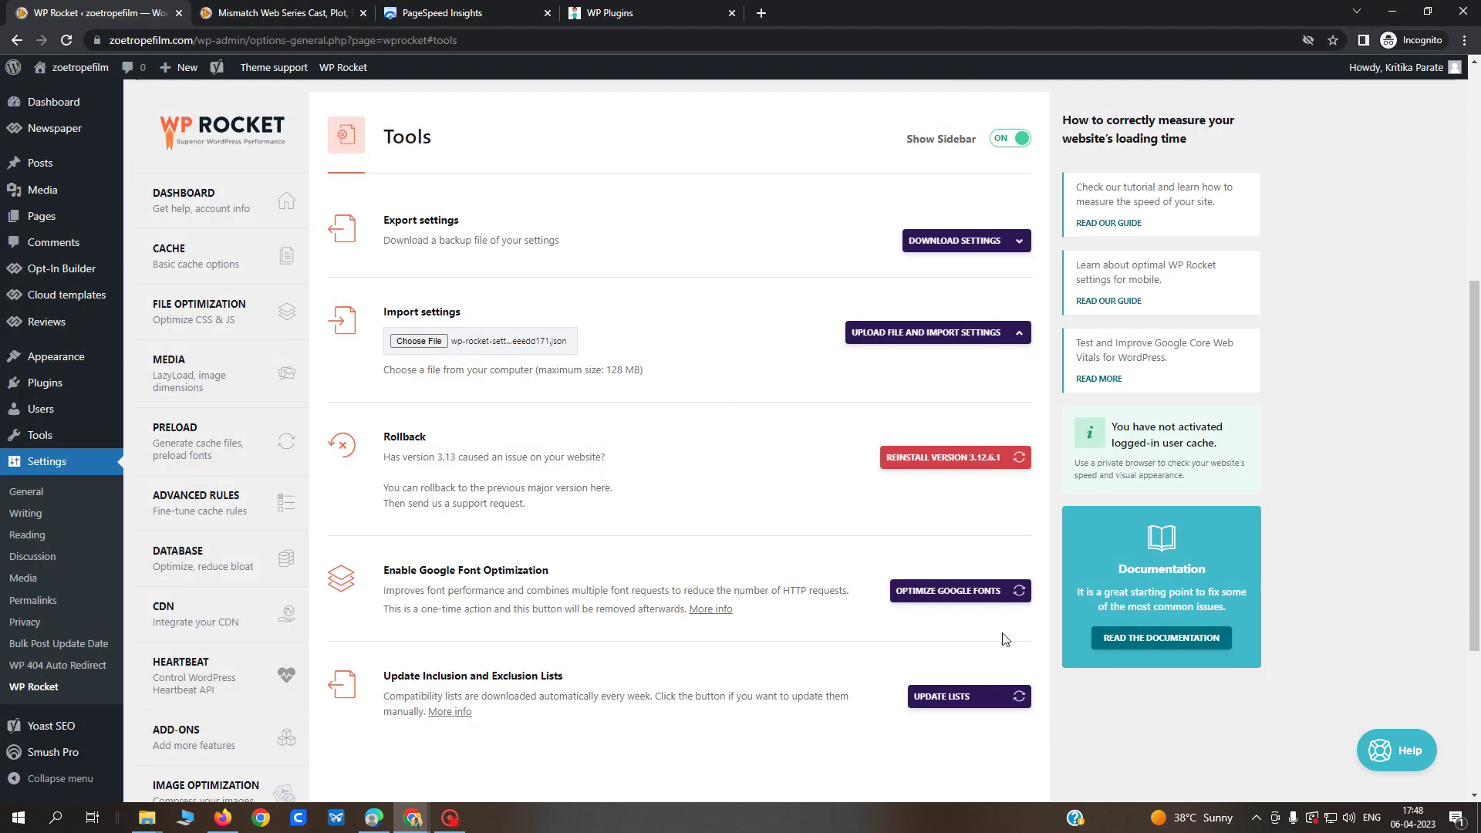
left_click(927, 342)
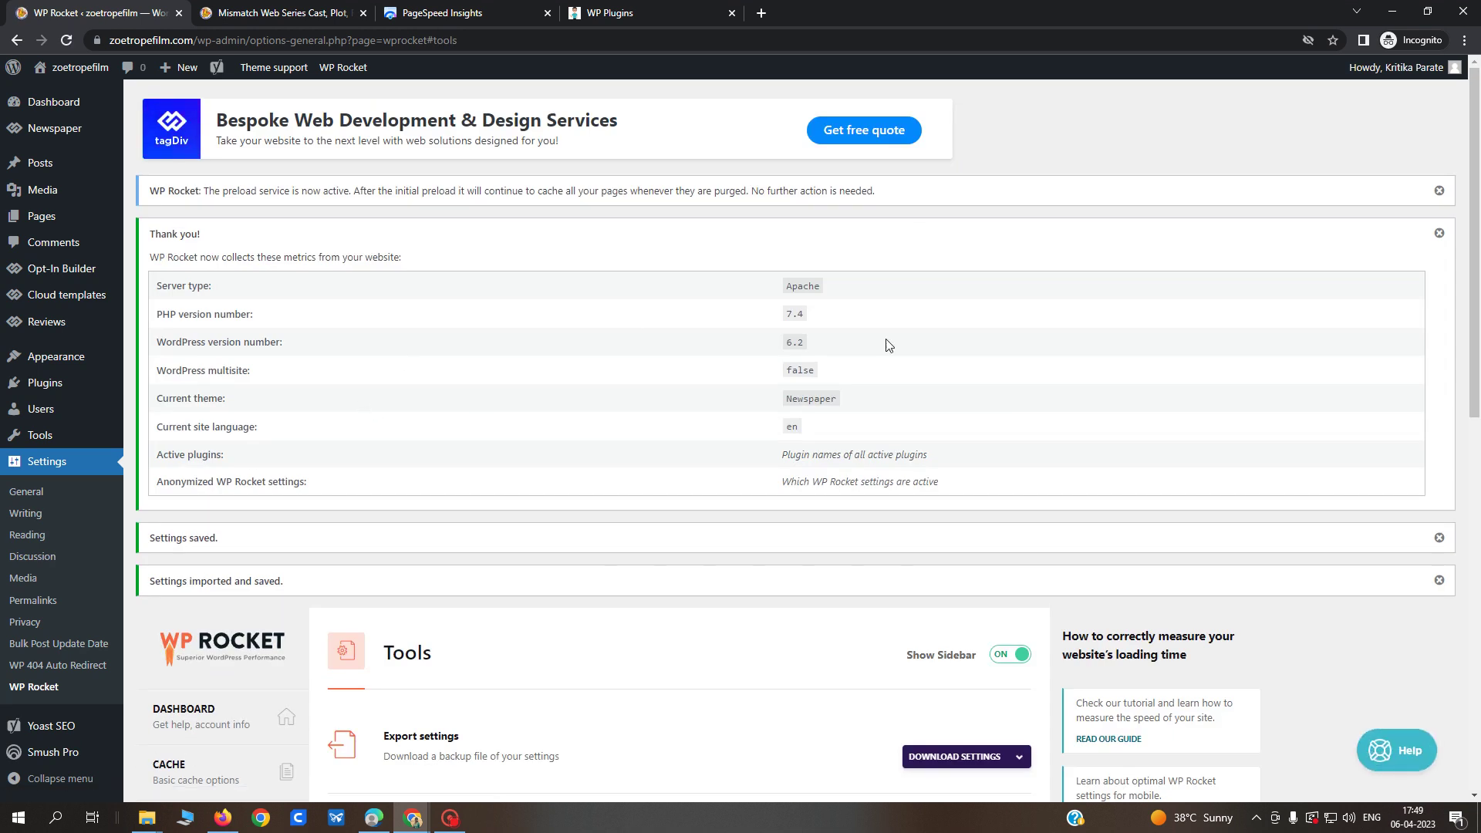
left_click(1440, 233)
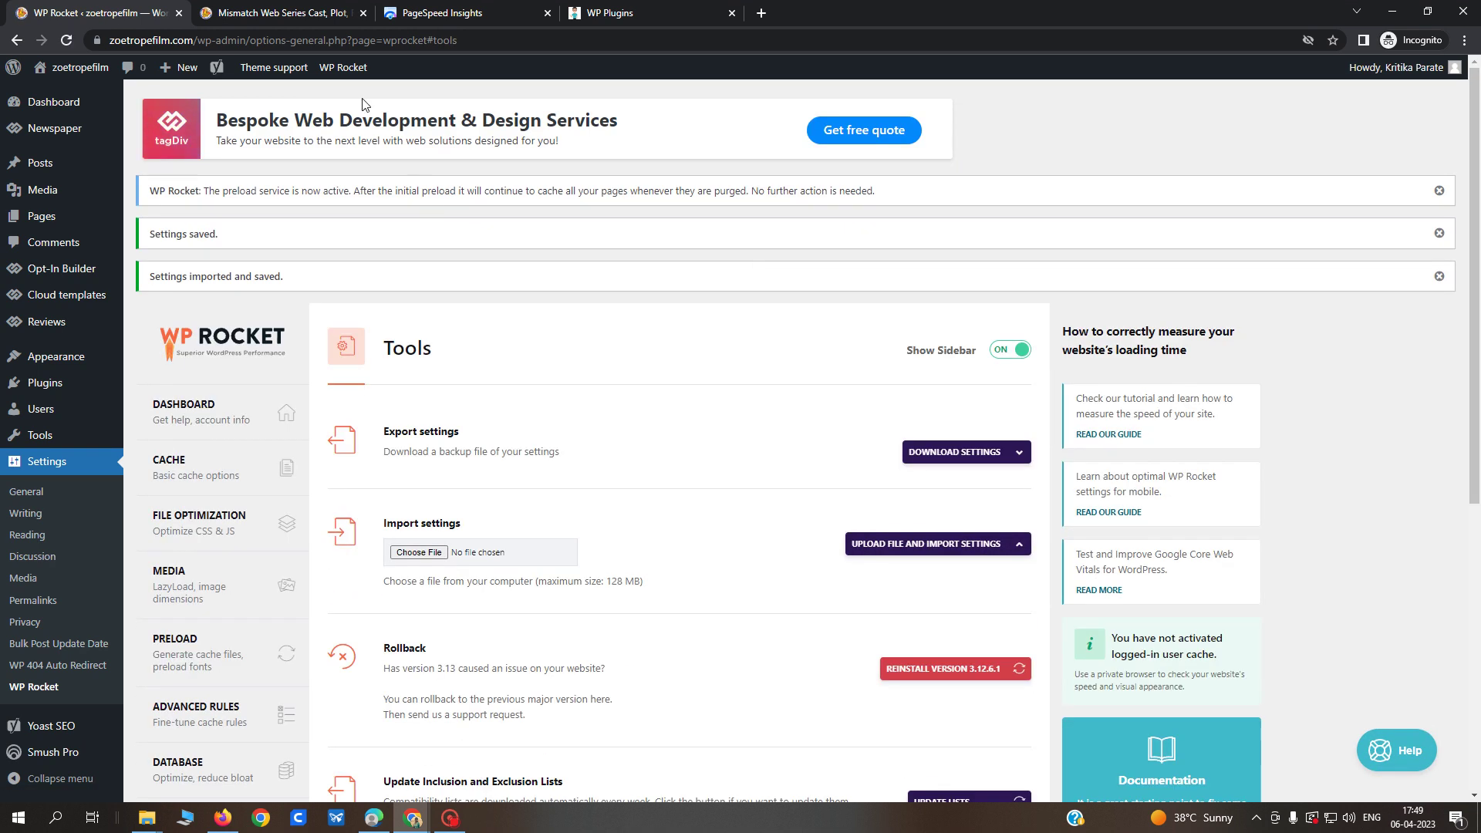
Clear and preload the WP Rocket cache after importing the settings.
left_click(346, 68)
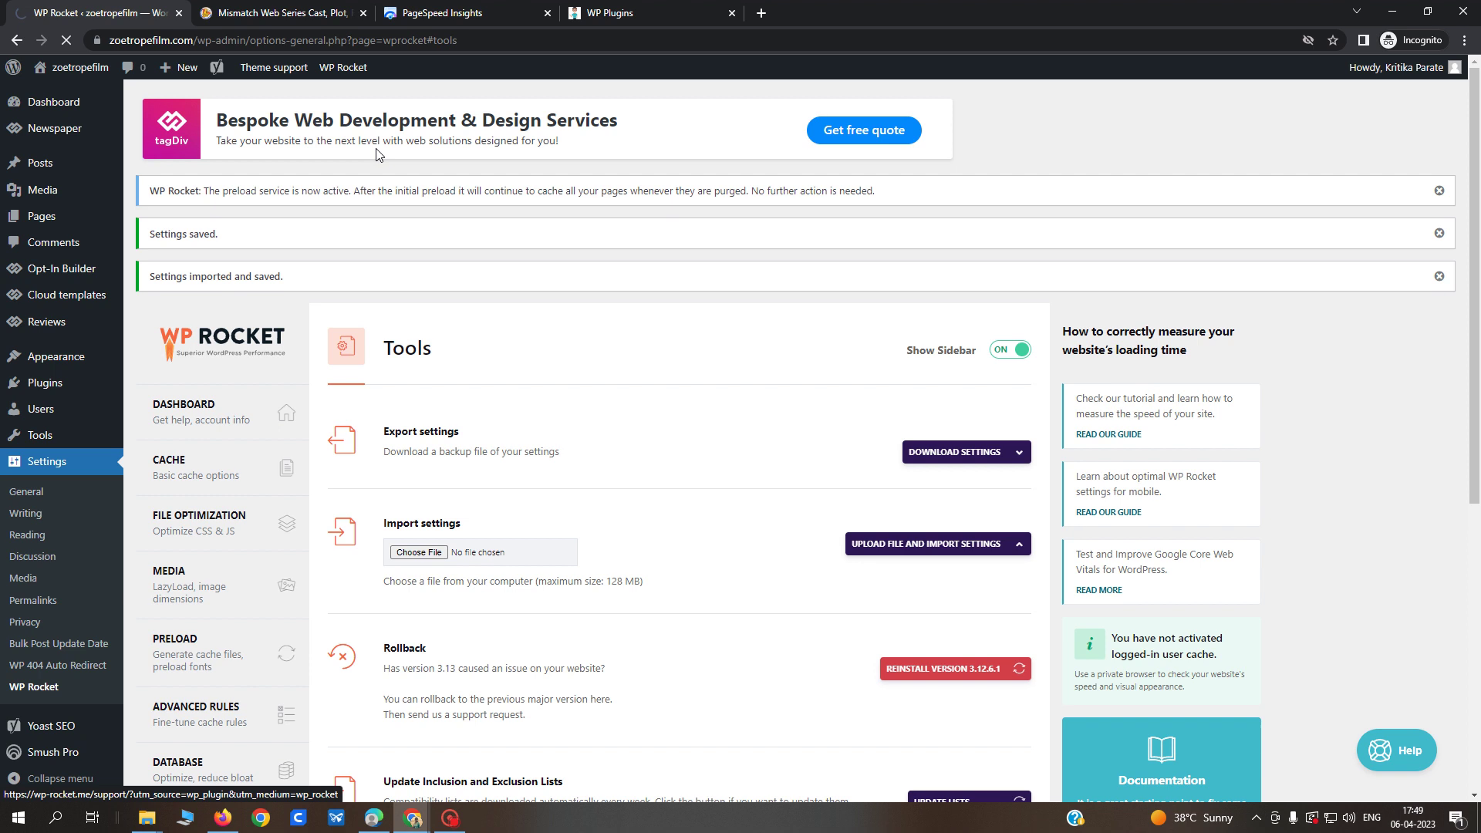
mouse_move(342, 71)
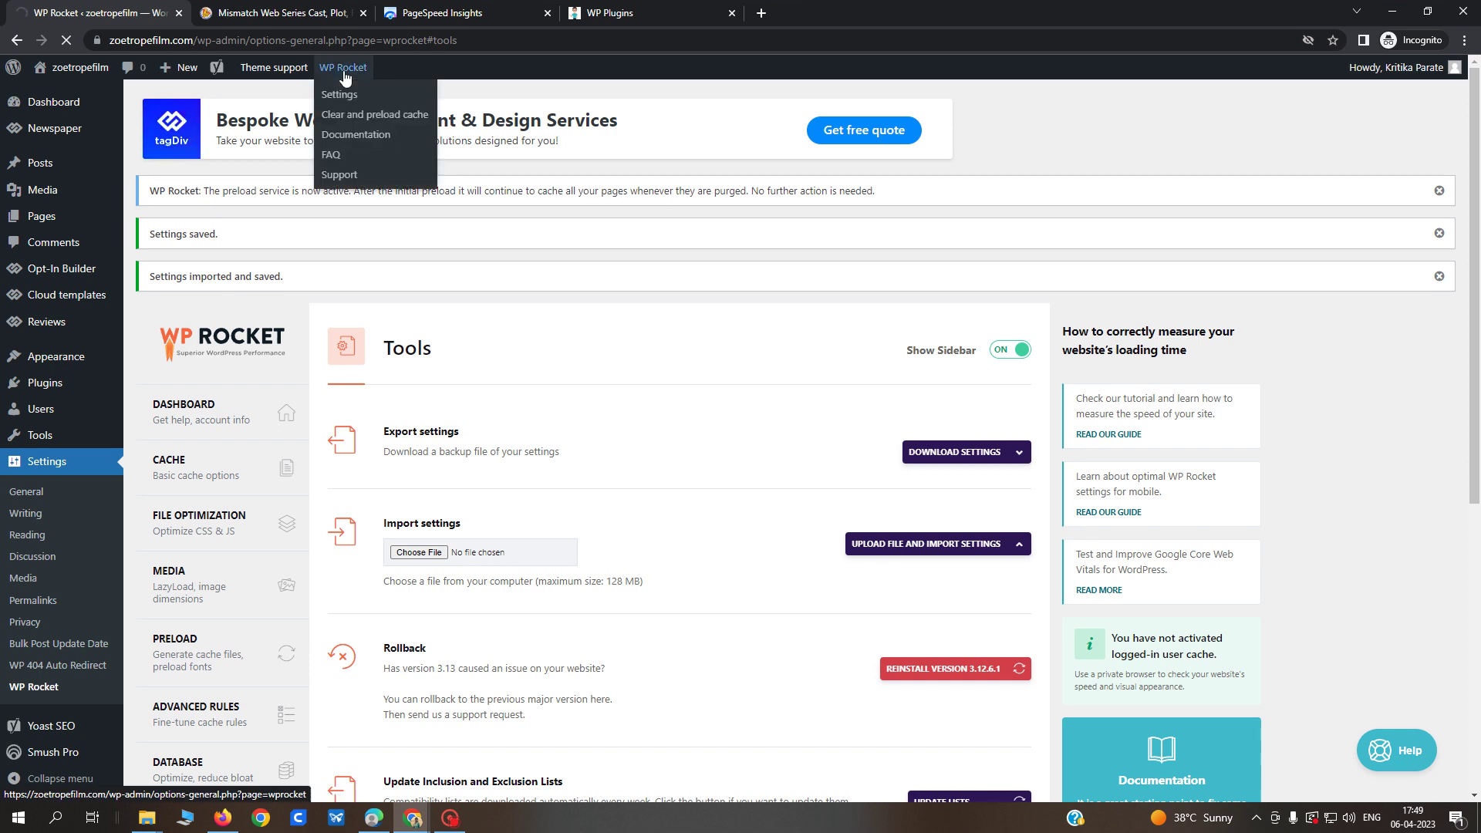
left_click(357, 118)
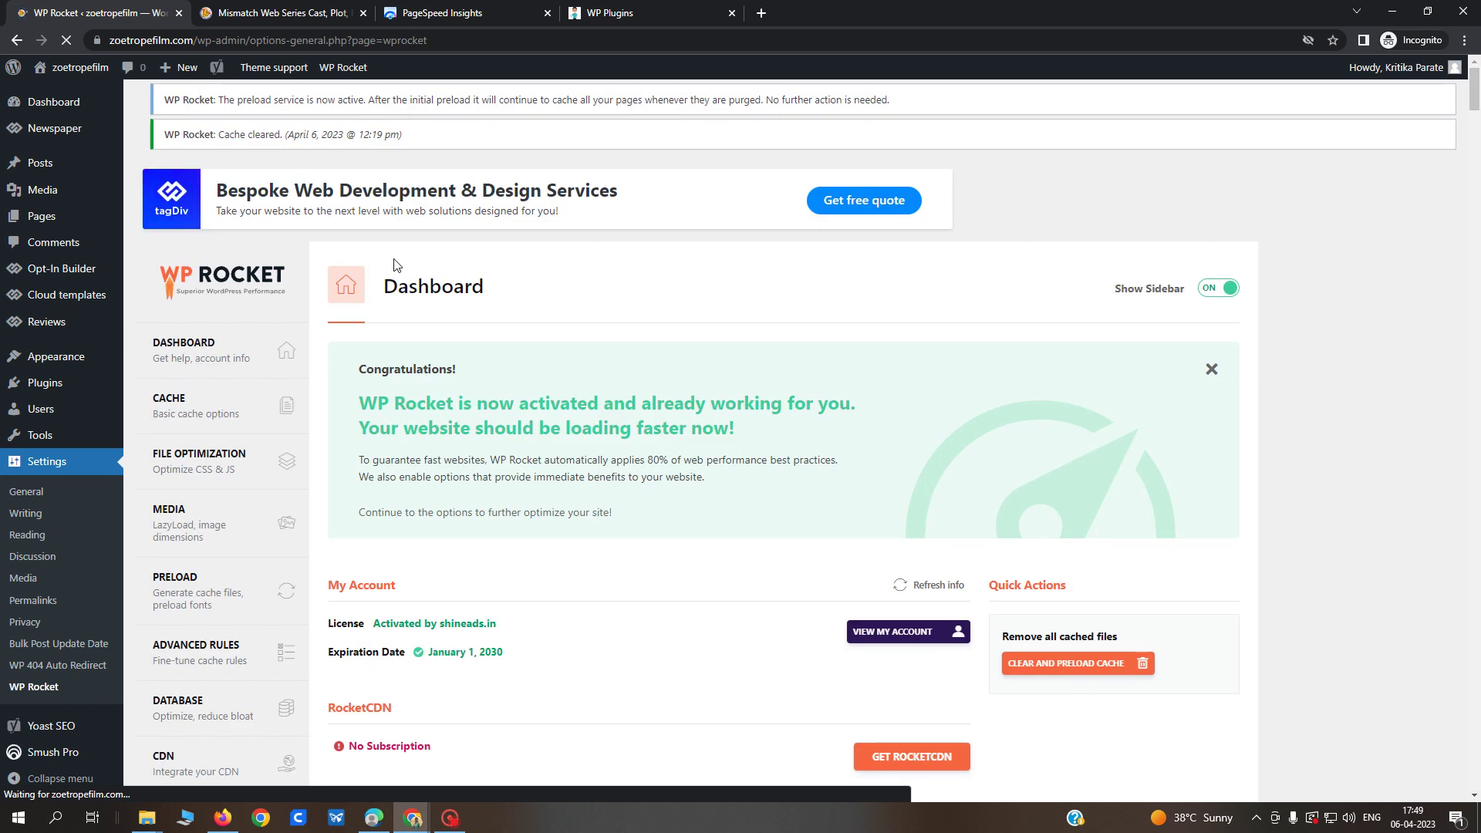
scroll(409, 286, "down", 8)
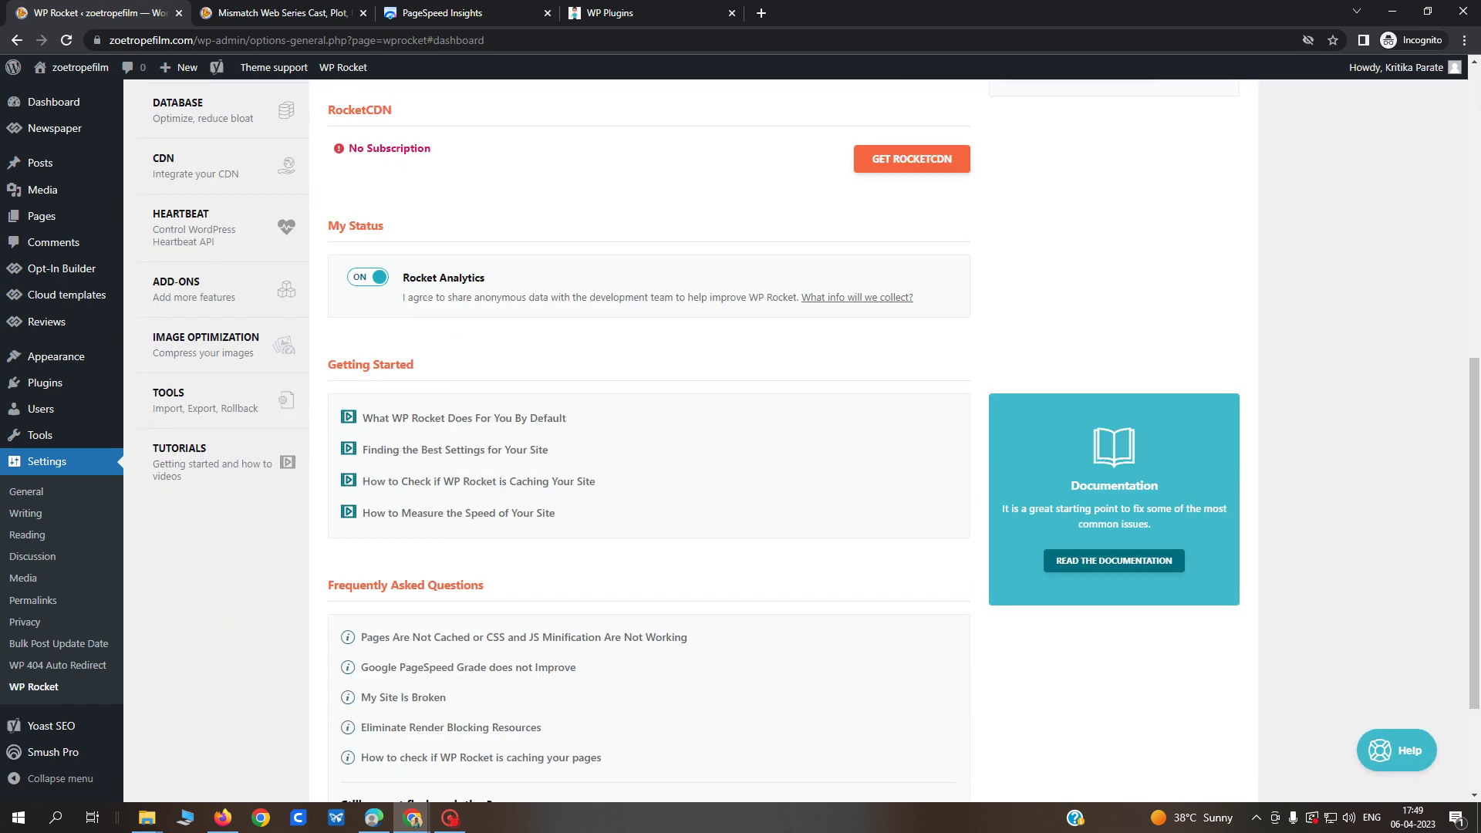
left_click(415, 15)
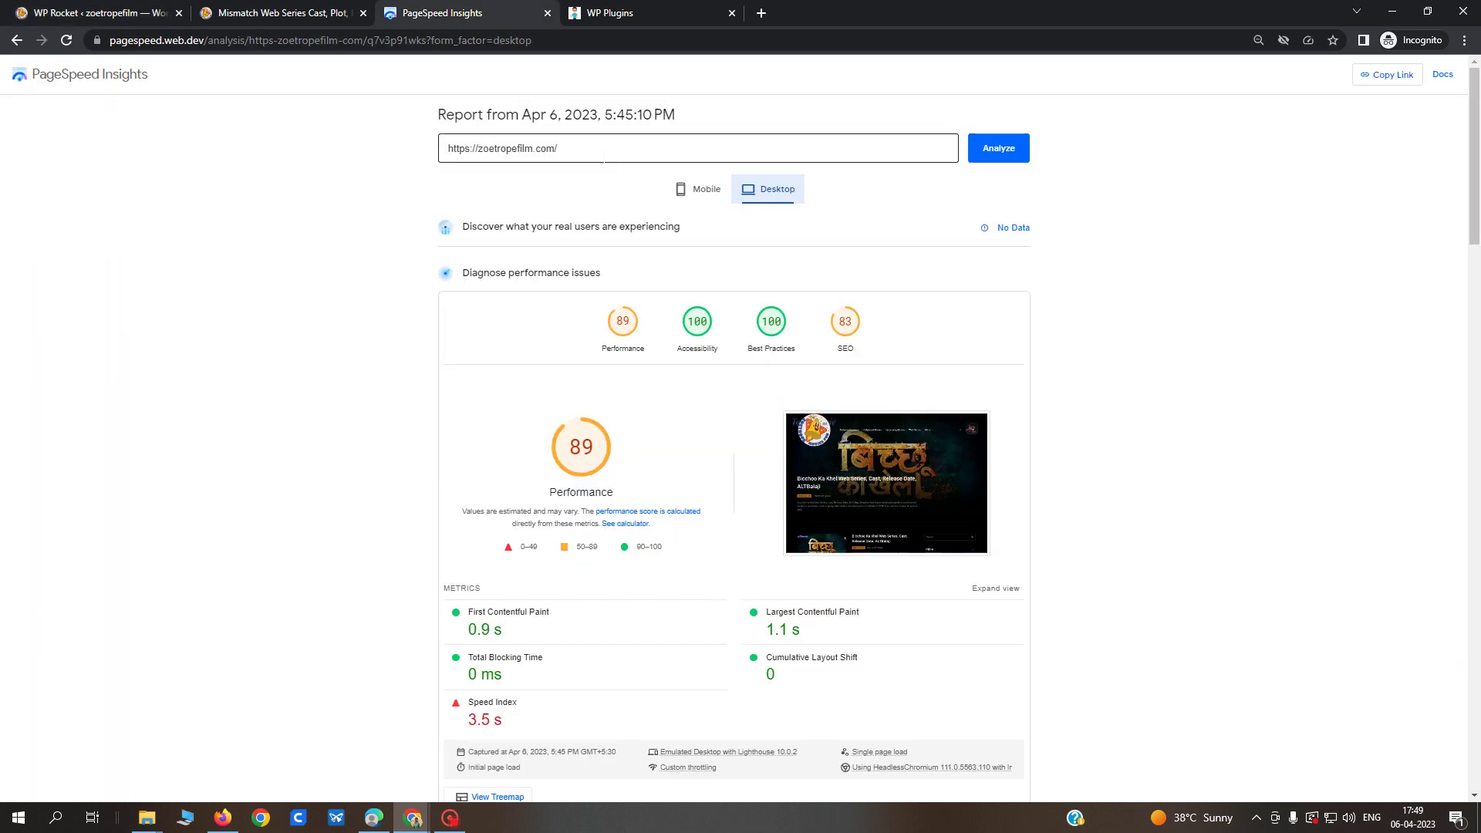
left_click(1020, 151)
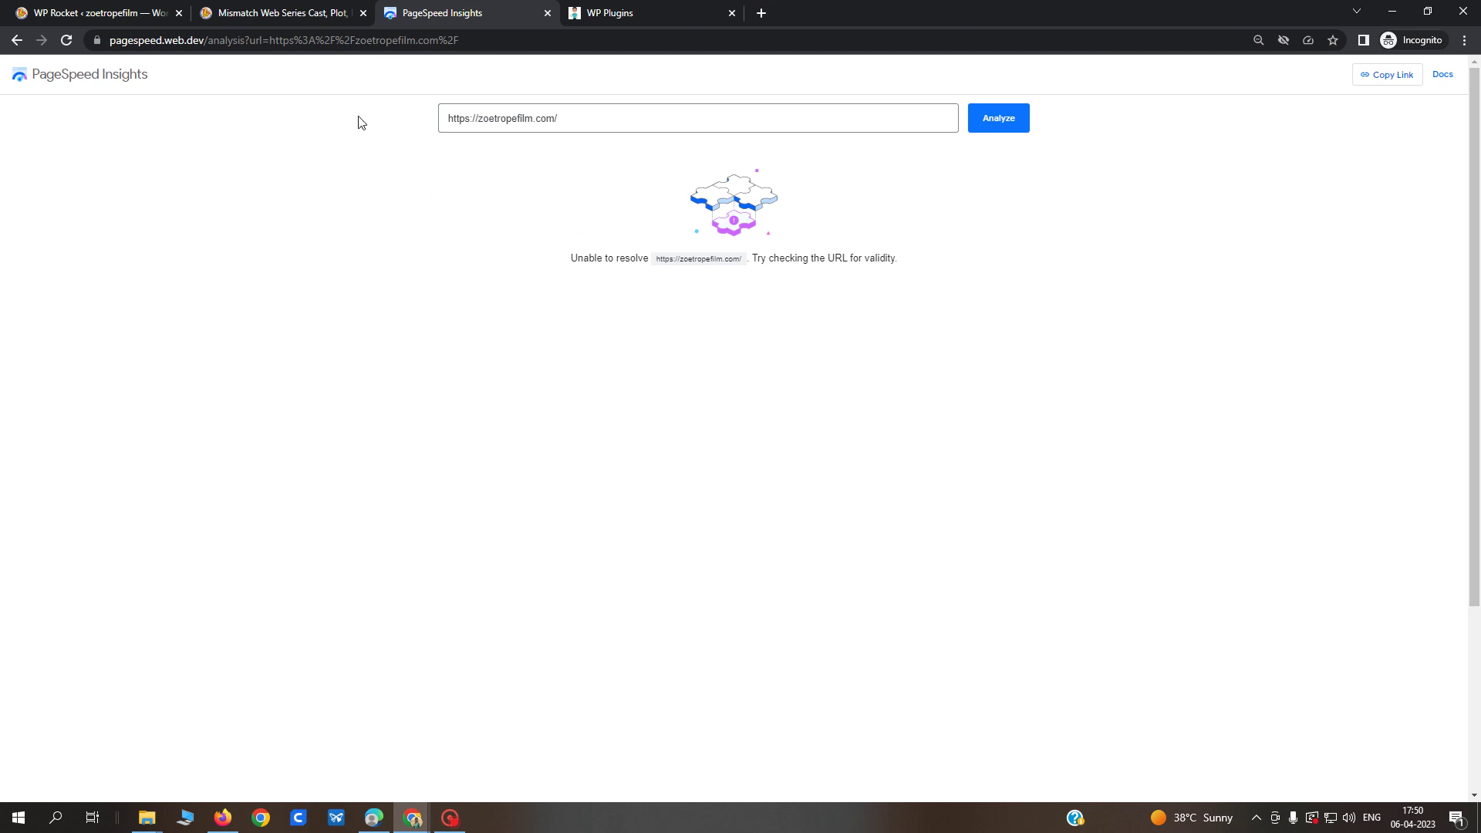
Return to the WordPress admin, open the zoetropefilm.com homepage in a separate window to check its loading, and close that window.
left_click(115, 14)
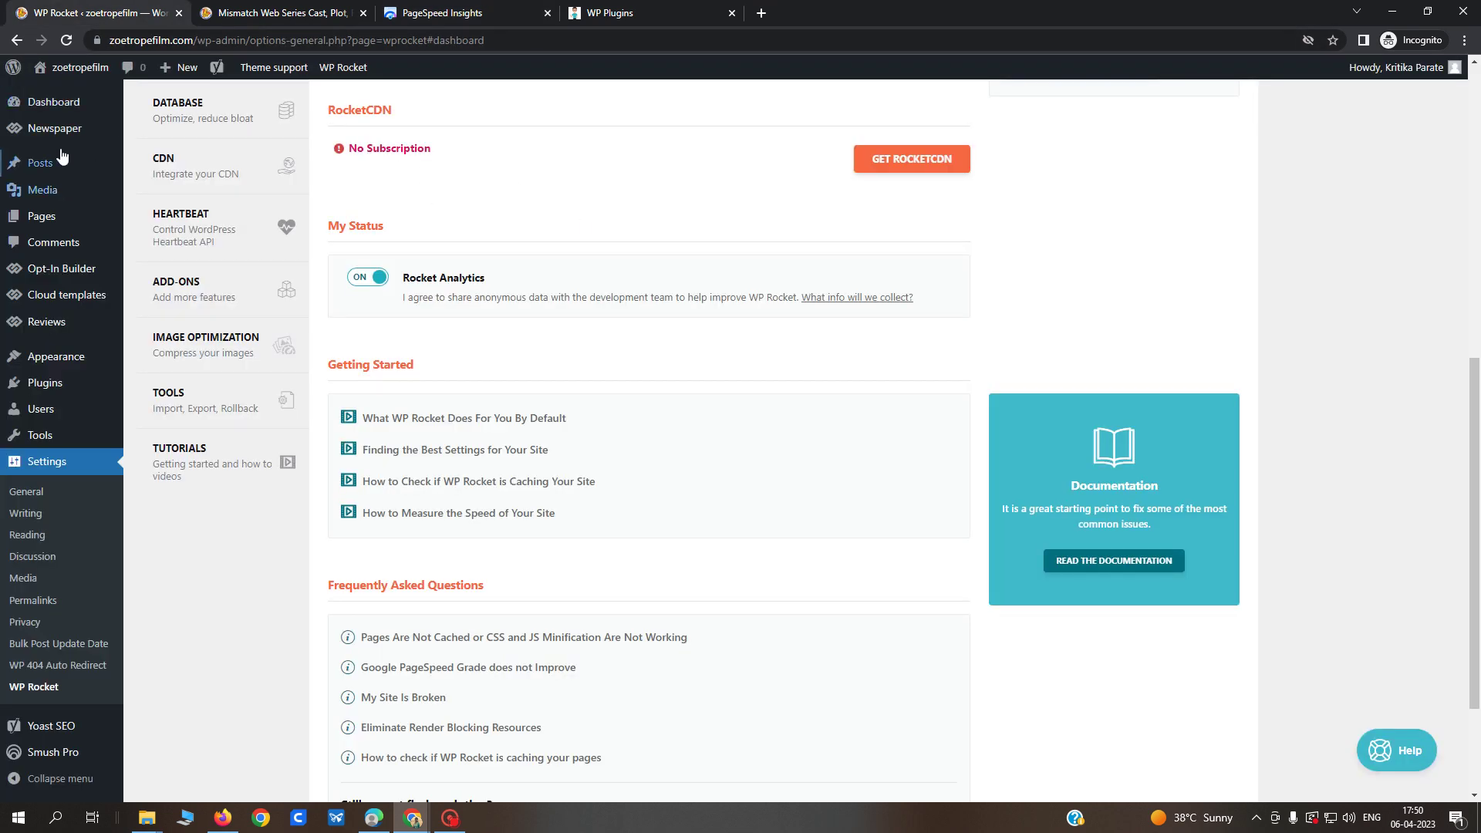
mouse_move(80, 69)
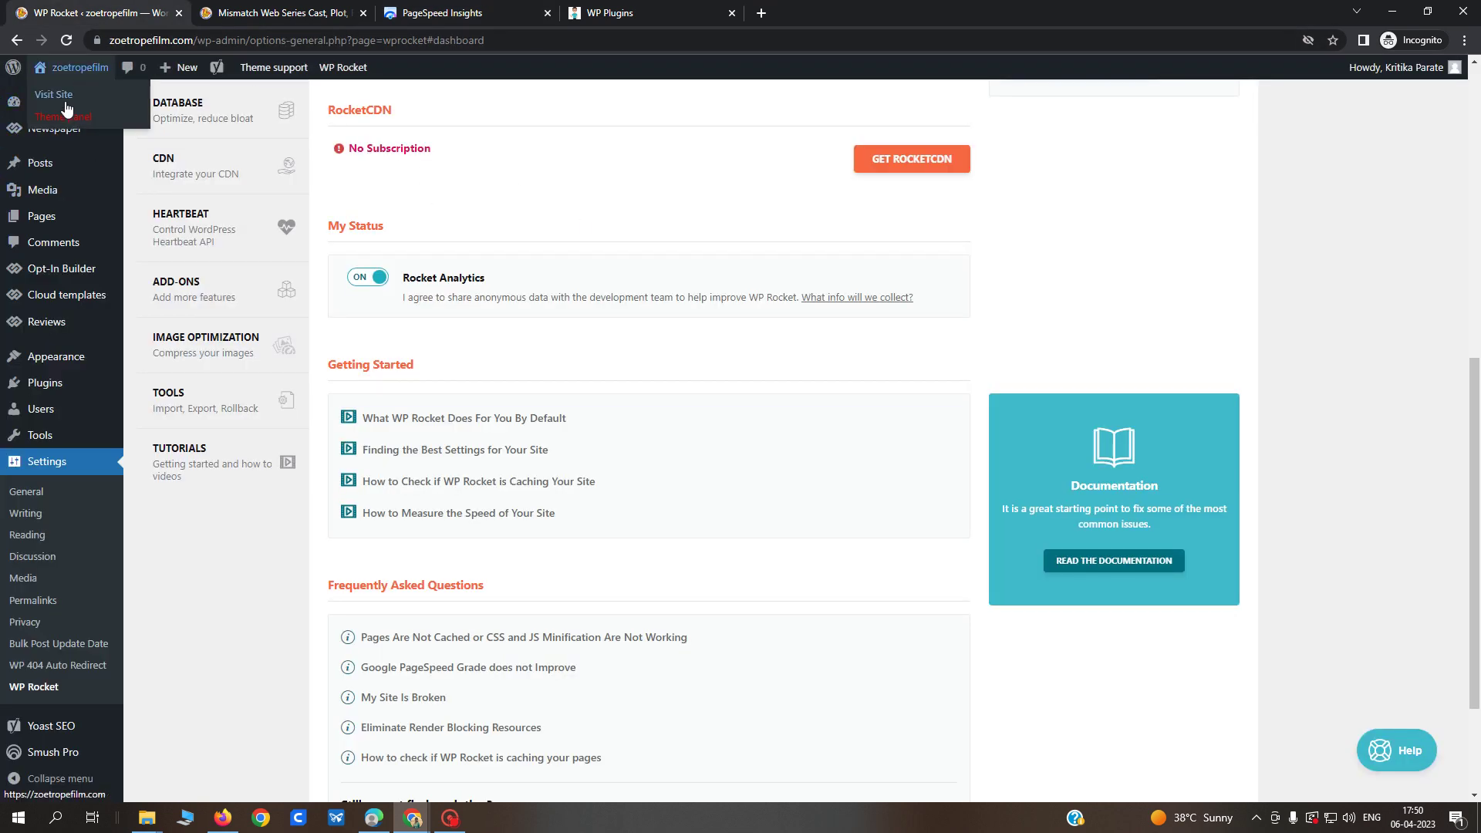
right_click(63, 95)
left_click(99, 127)
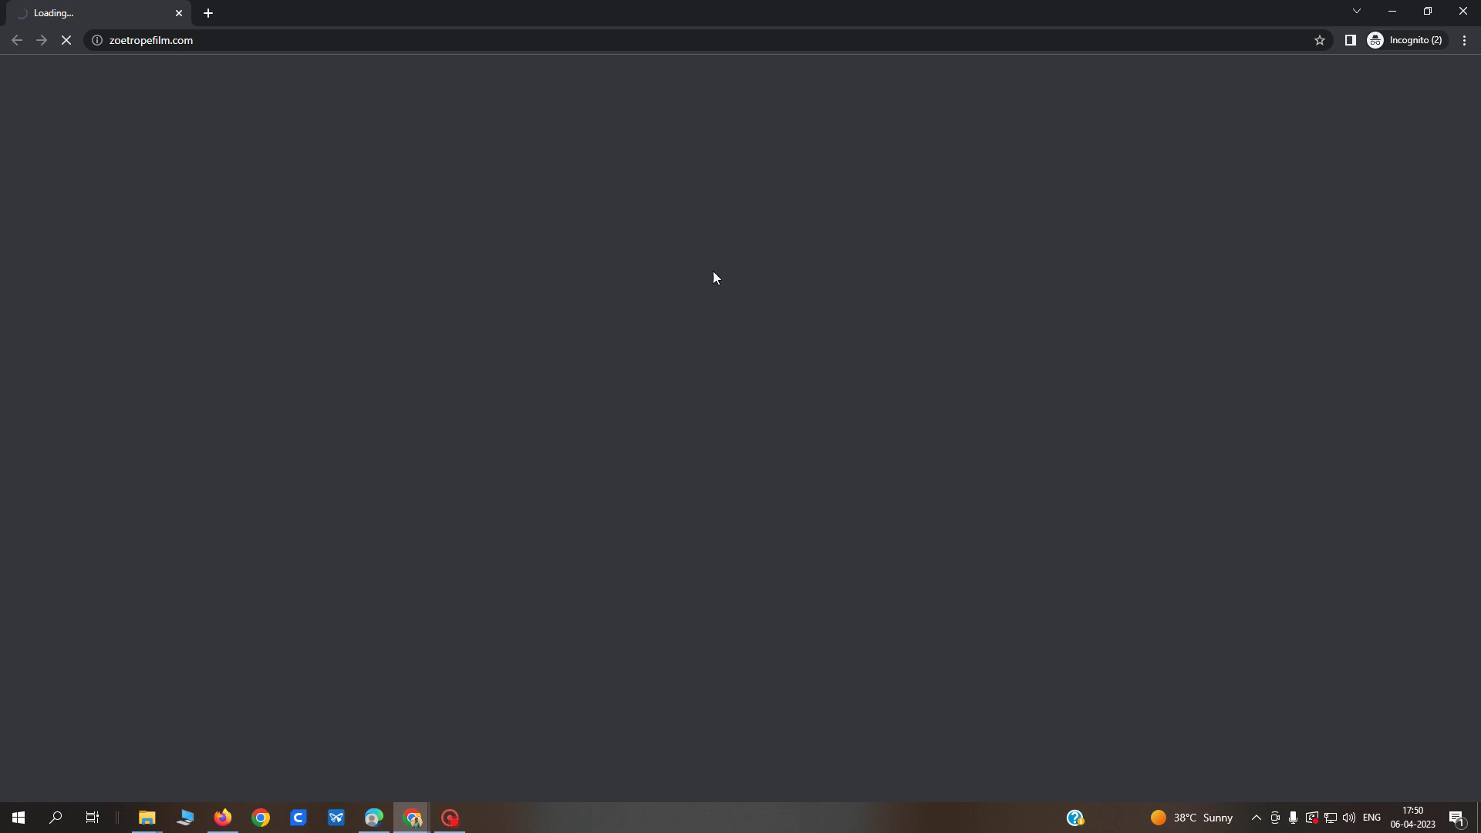
left_click(1464, 12)
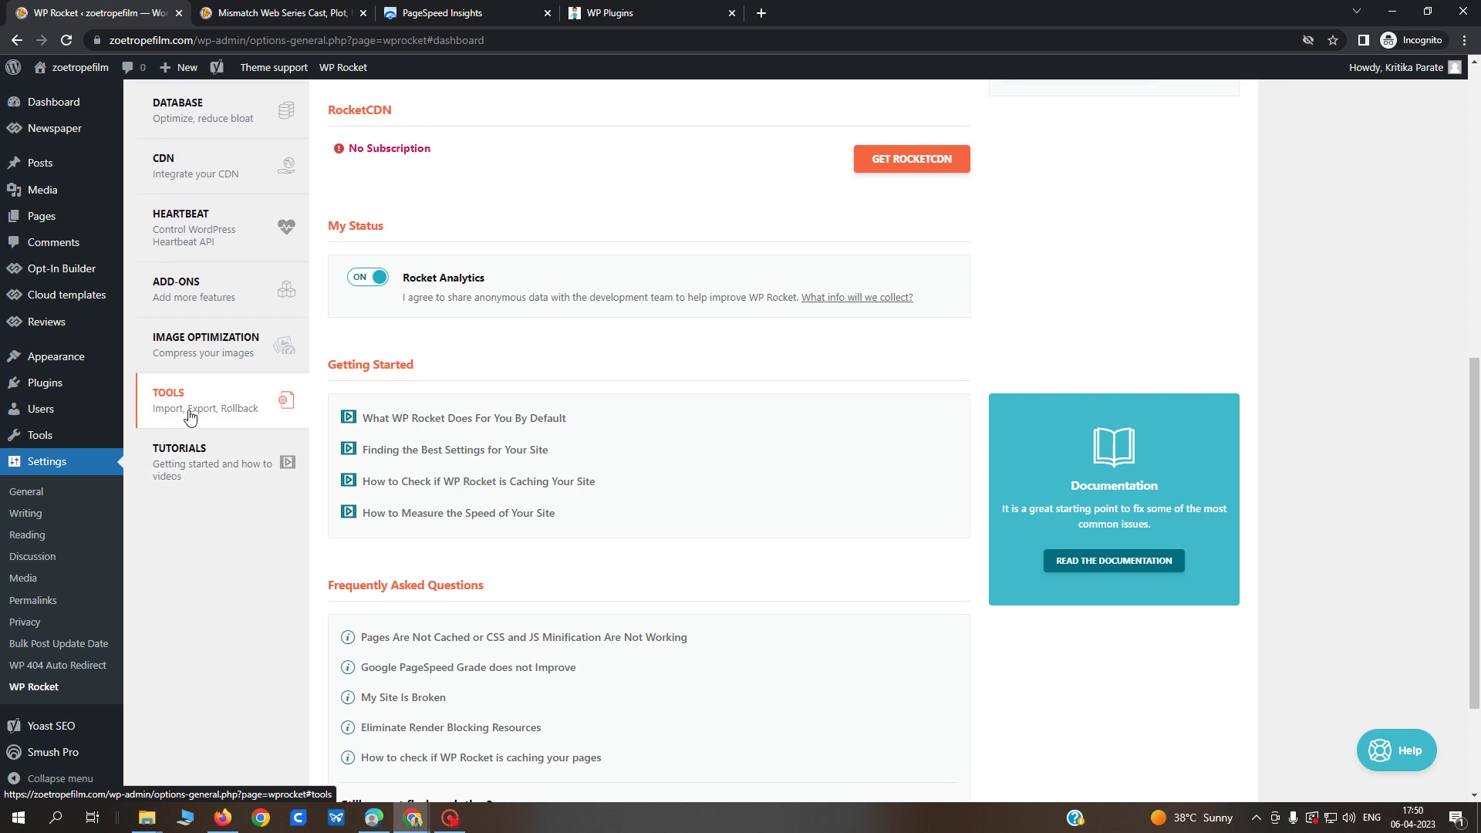
Review the mobile cache, user cache and cache lifespan settings in WP Rocket's Cache section.
scroll(188, 409, "up", 3)
scroll(195, 215, "up", 3)
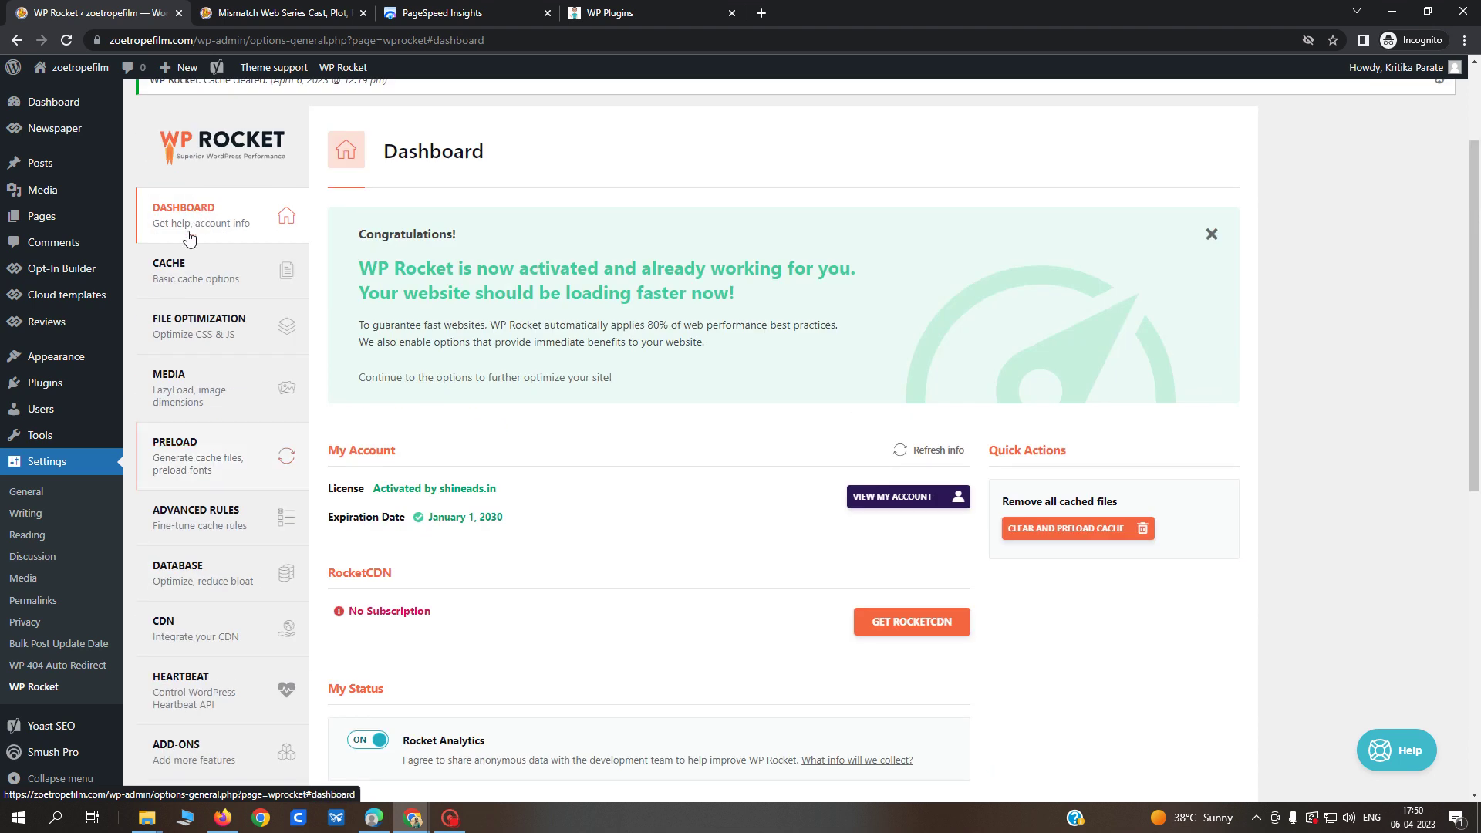
left_click(182, 264)
scroll(373, 417, "down", 3)
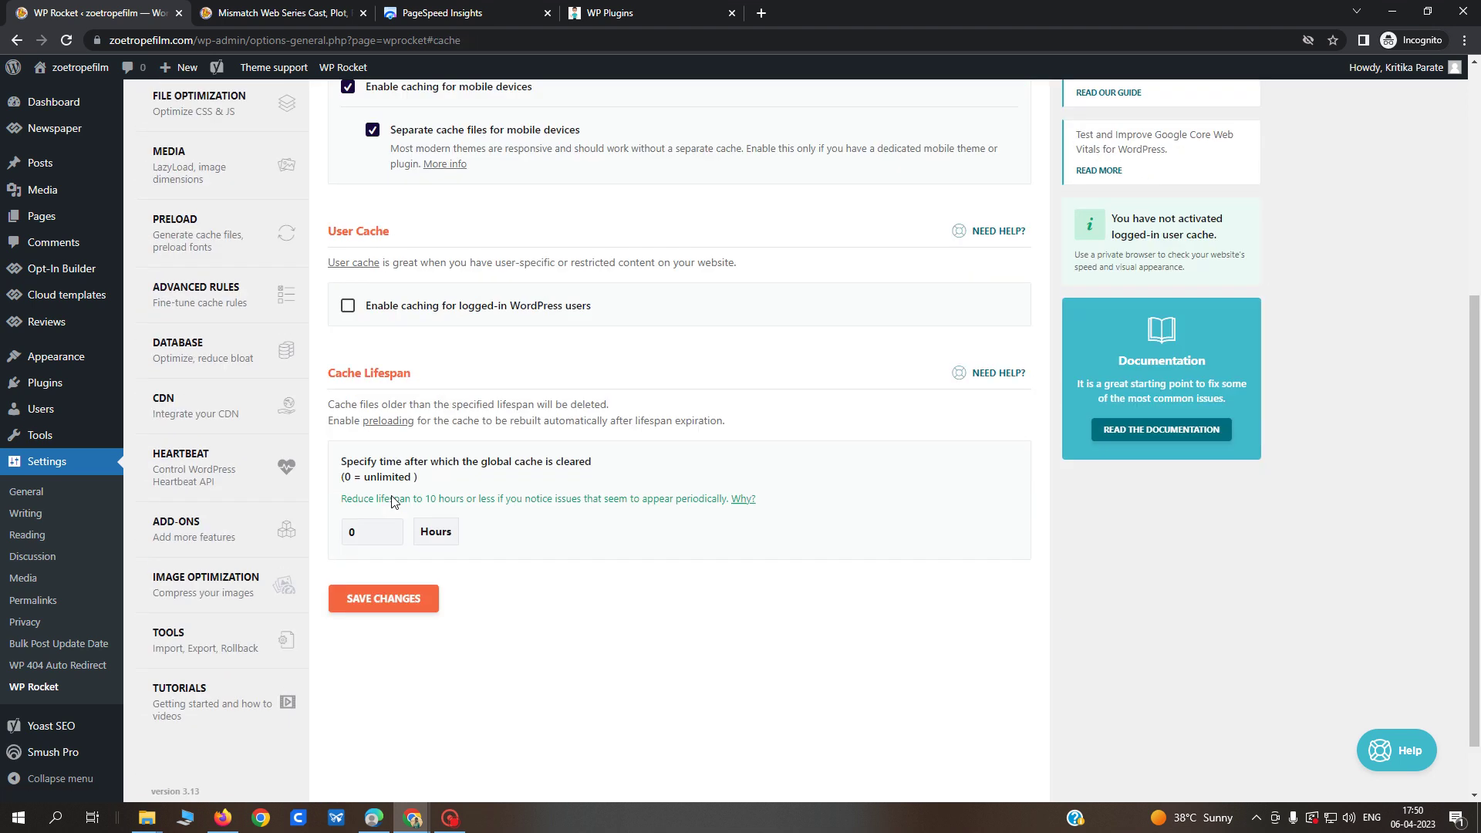
scroll(212, 222, "up", 3)
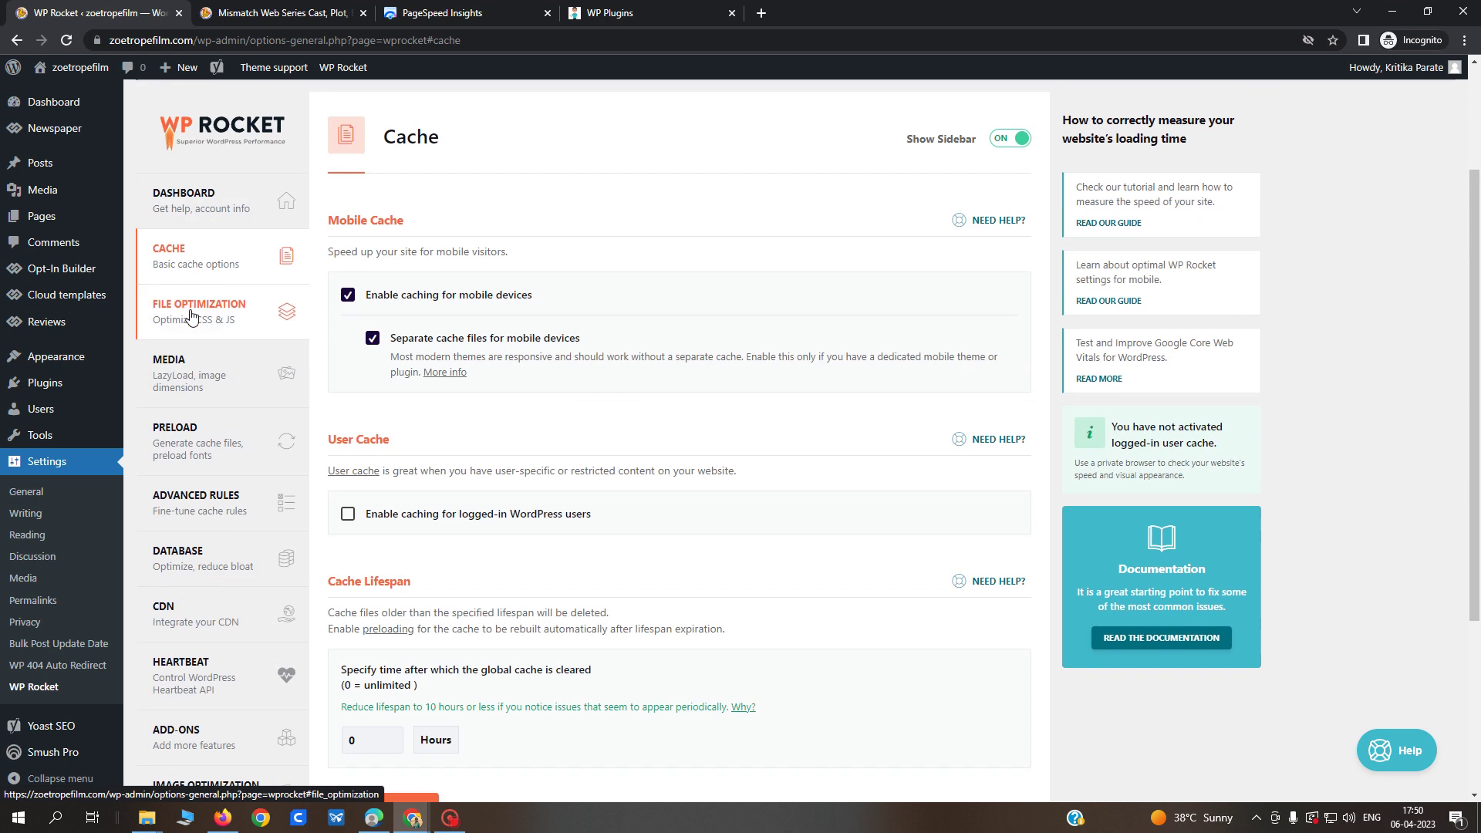
Disable Combine CSS files and Delay JavaScript execution in WP Rocket's File Optimization settings and save the changes.
left_click(193, 313)
left_click(346, 337)
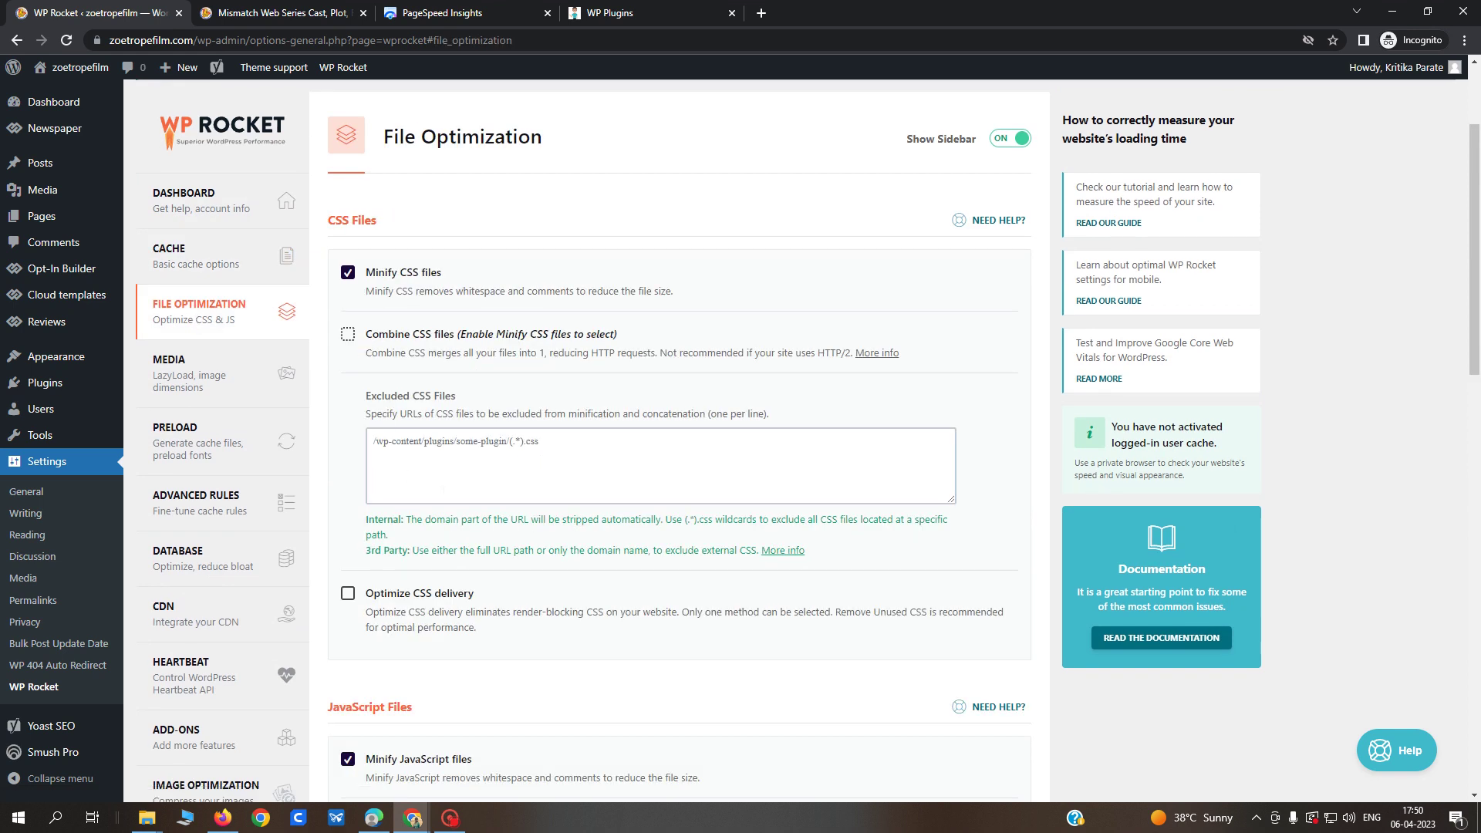
scroll(430, 533, "down", 3)
scroll(417, 594, "down", 3)
scroll(418, 594, "down", 3)
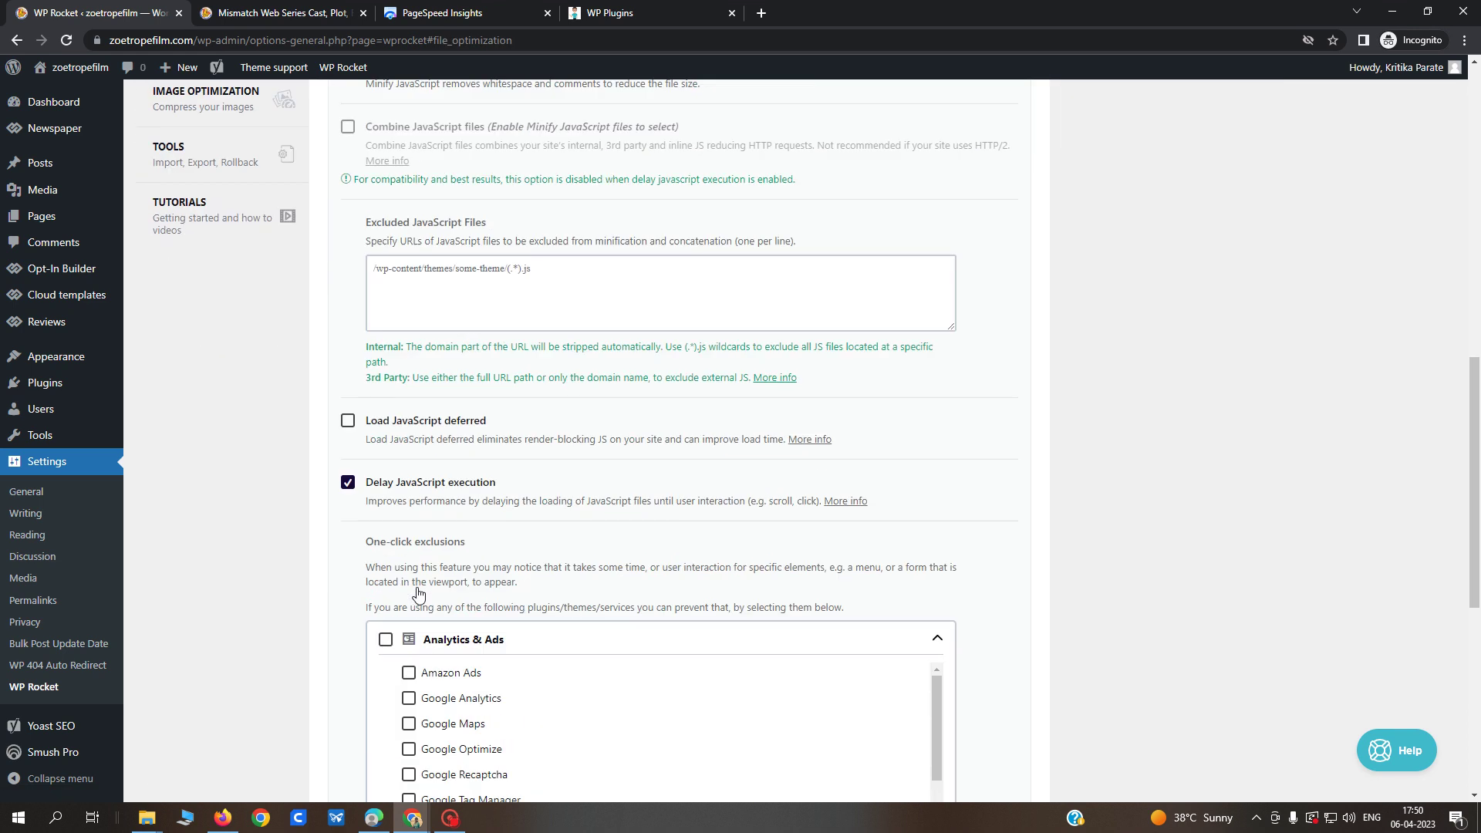
left_click(348, 482)
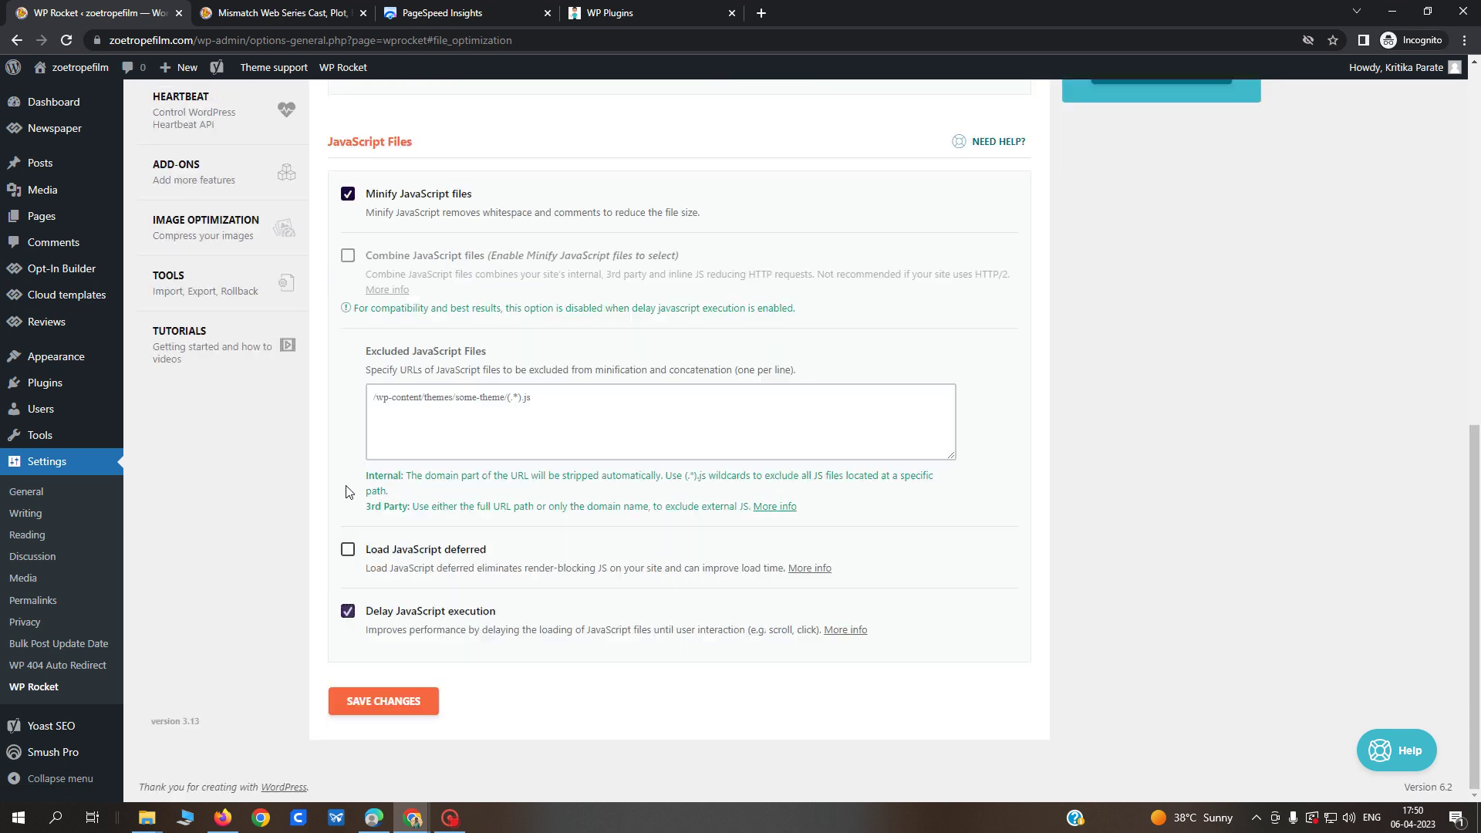
left_click(396, 708)
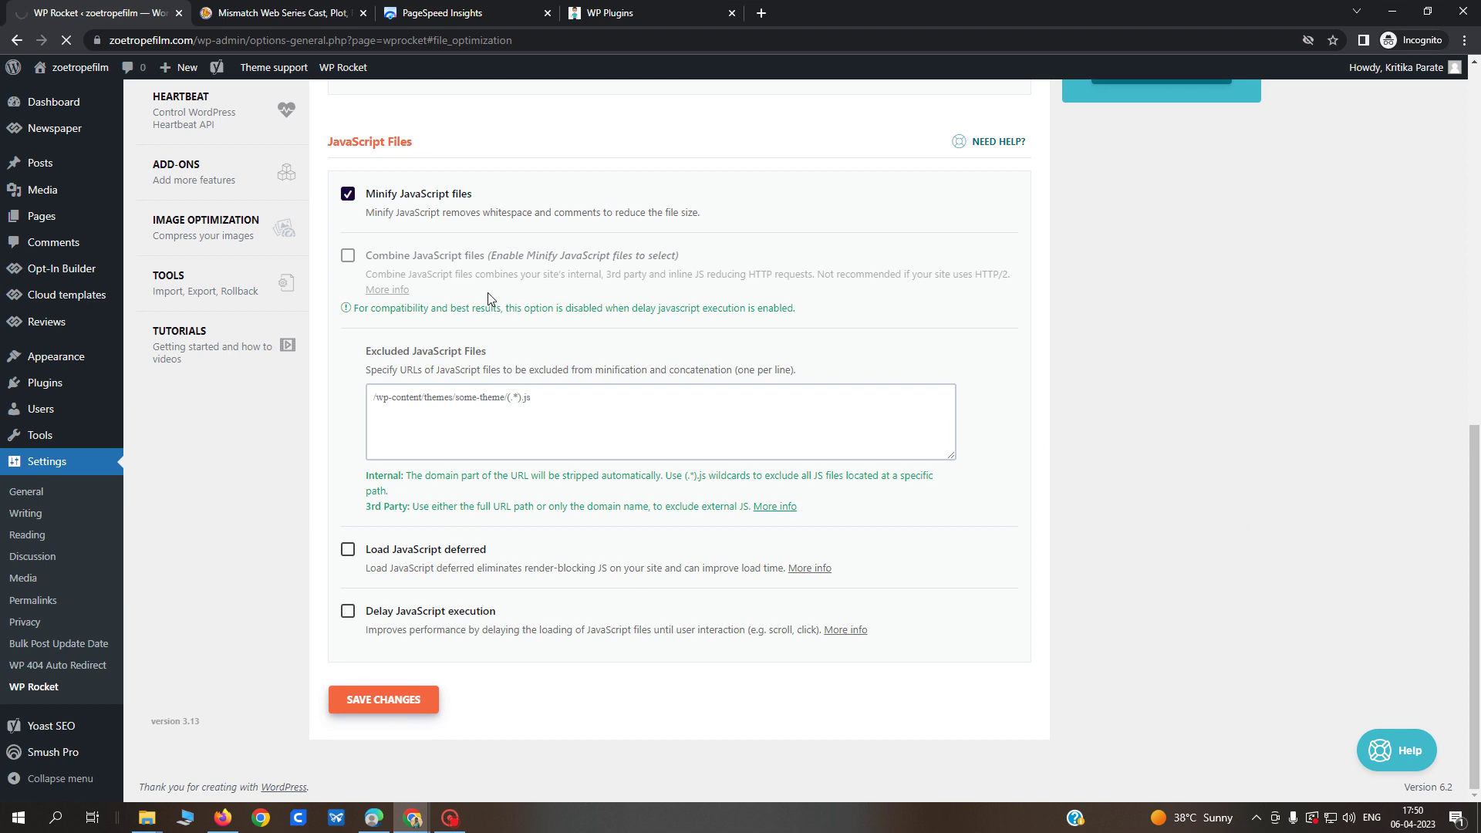
Review the file optimization options and the LazyLoad and image dimension settings in WP Rocket's Media section.
scroll(484, 297, "up", 3)
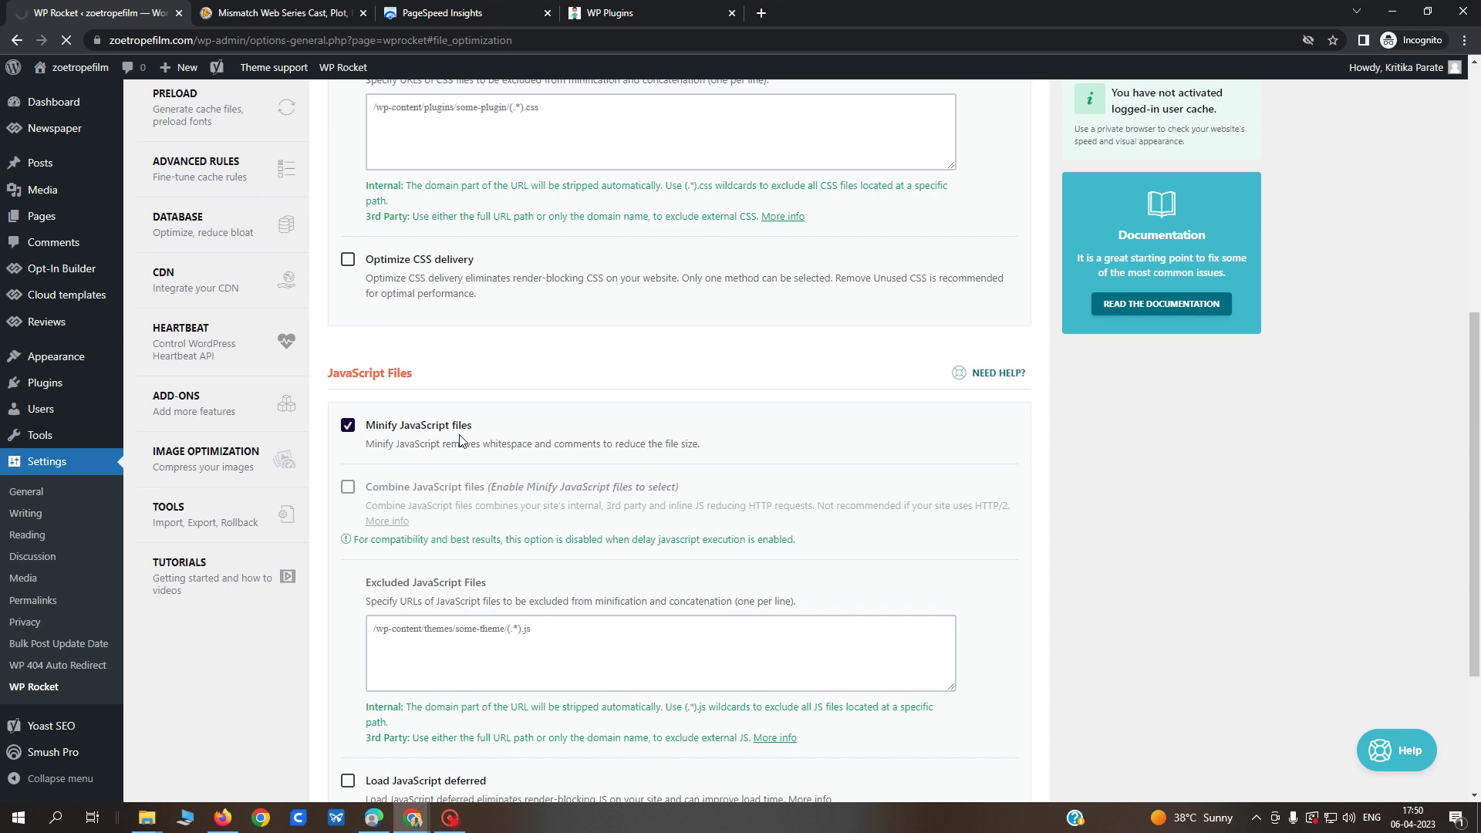
scroll(467, 436, "up", 3)
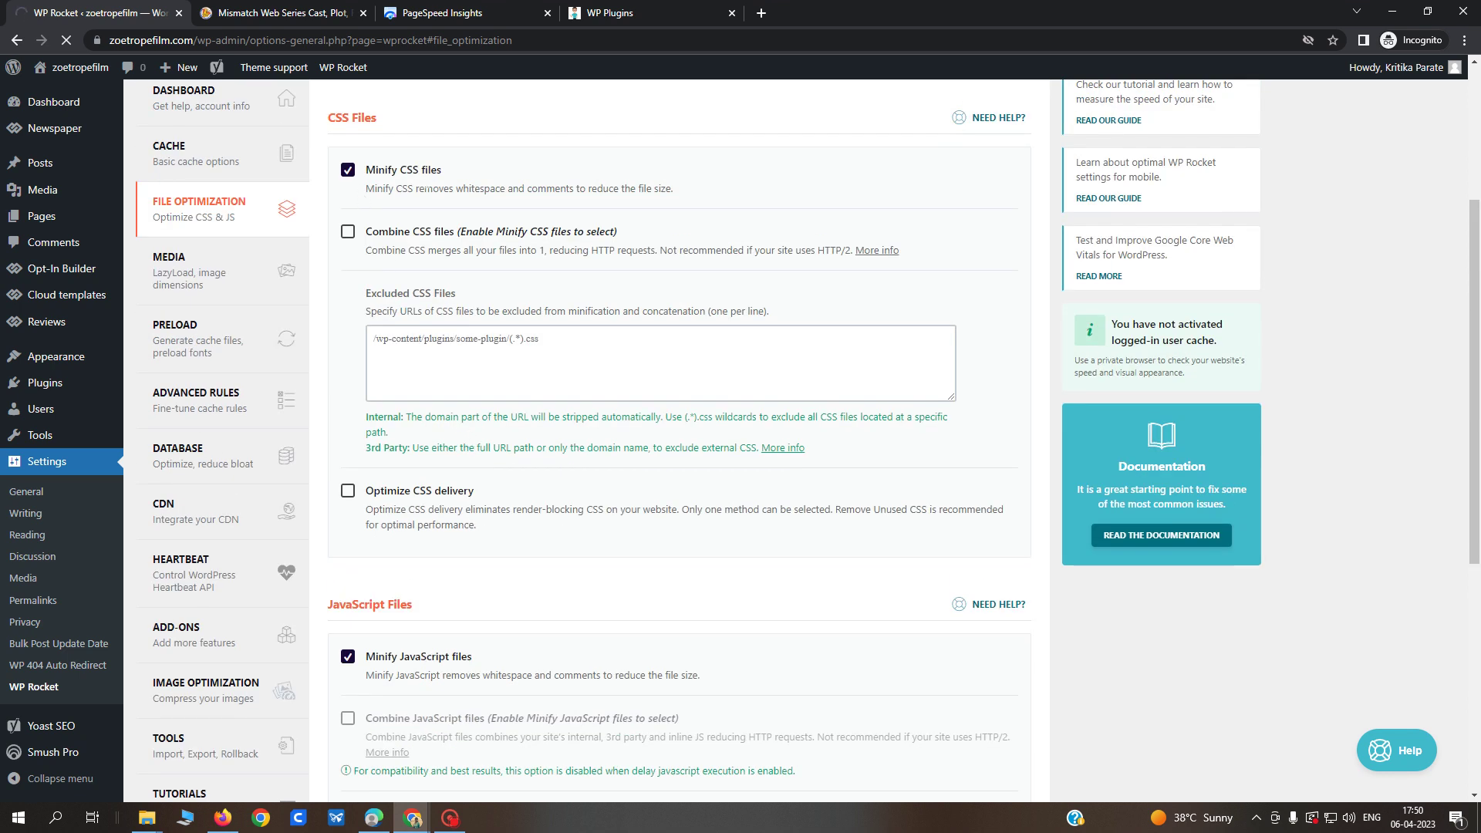
left_click(224, 289)
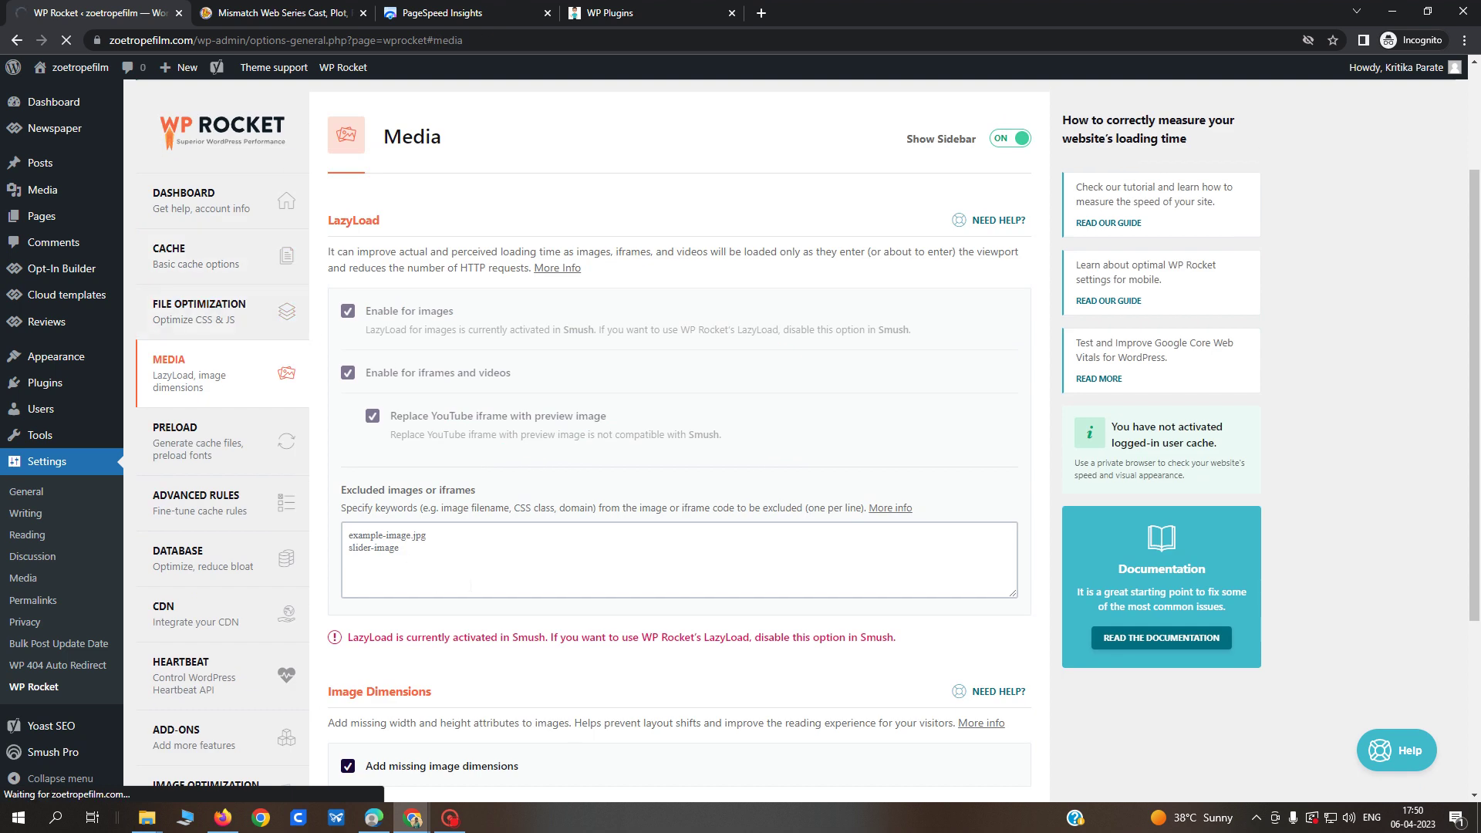
scroll(484, 556, "down", 3)
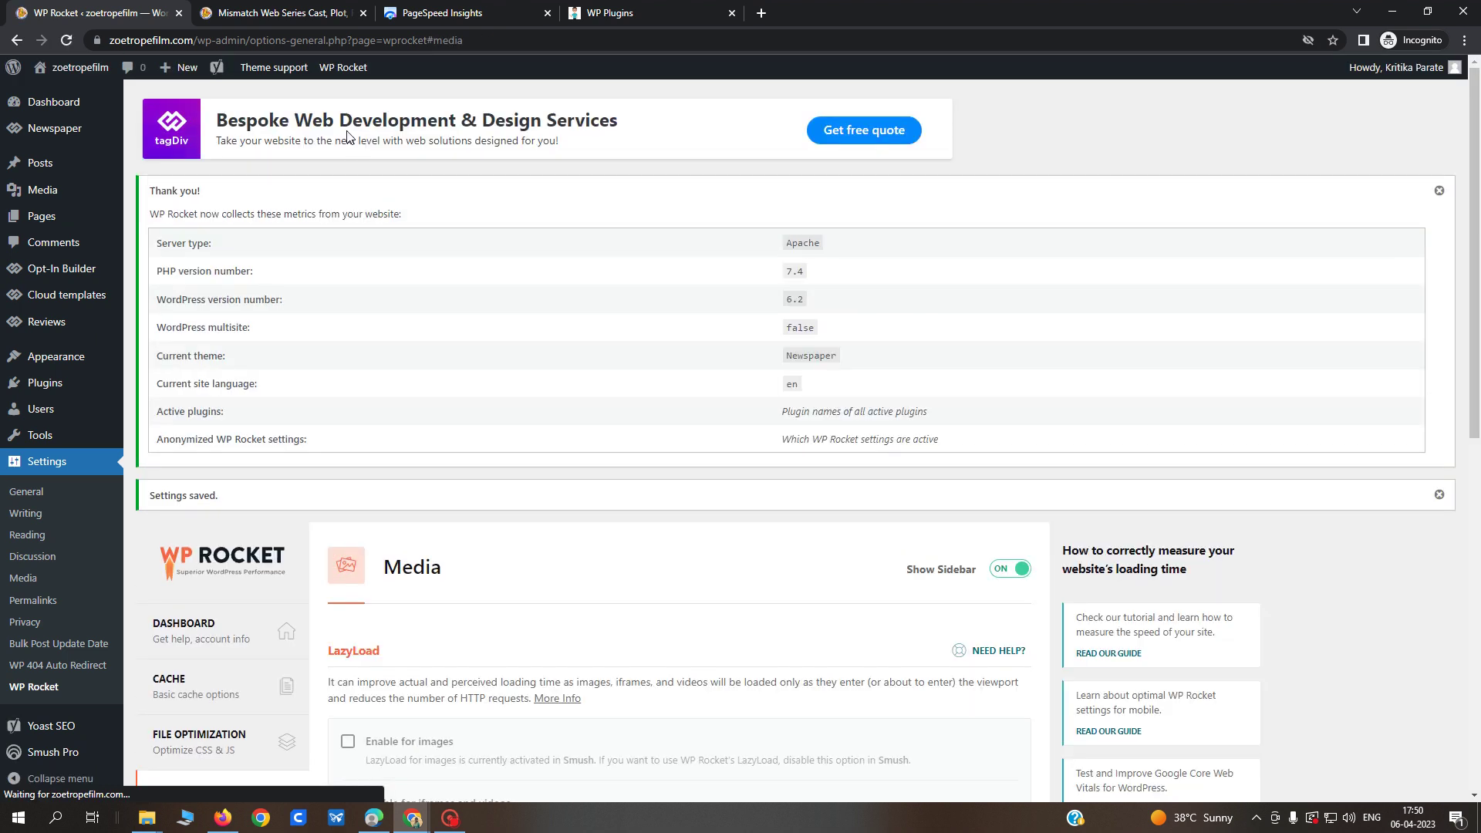
Clear and preload the WP Rocket cache again after saving the File Optimization changes.
mouse_move(343, 81)
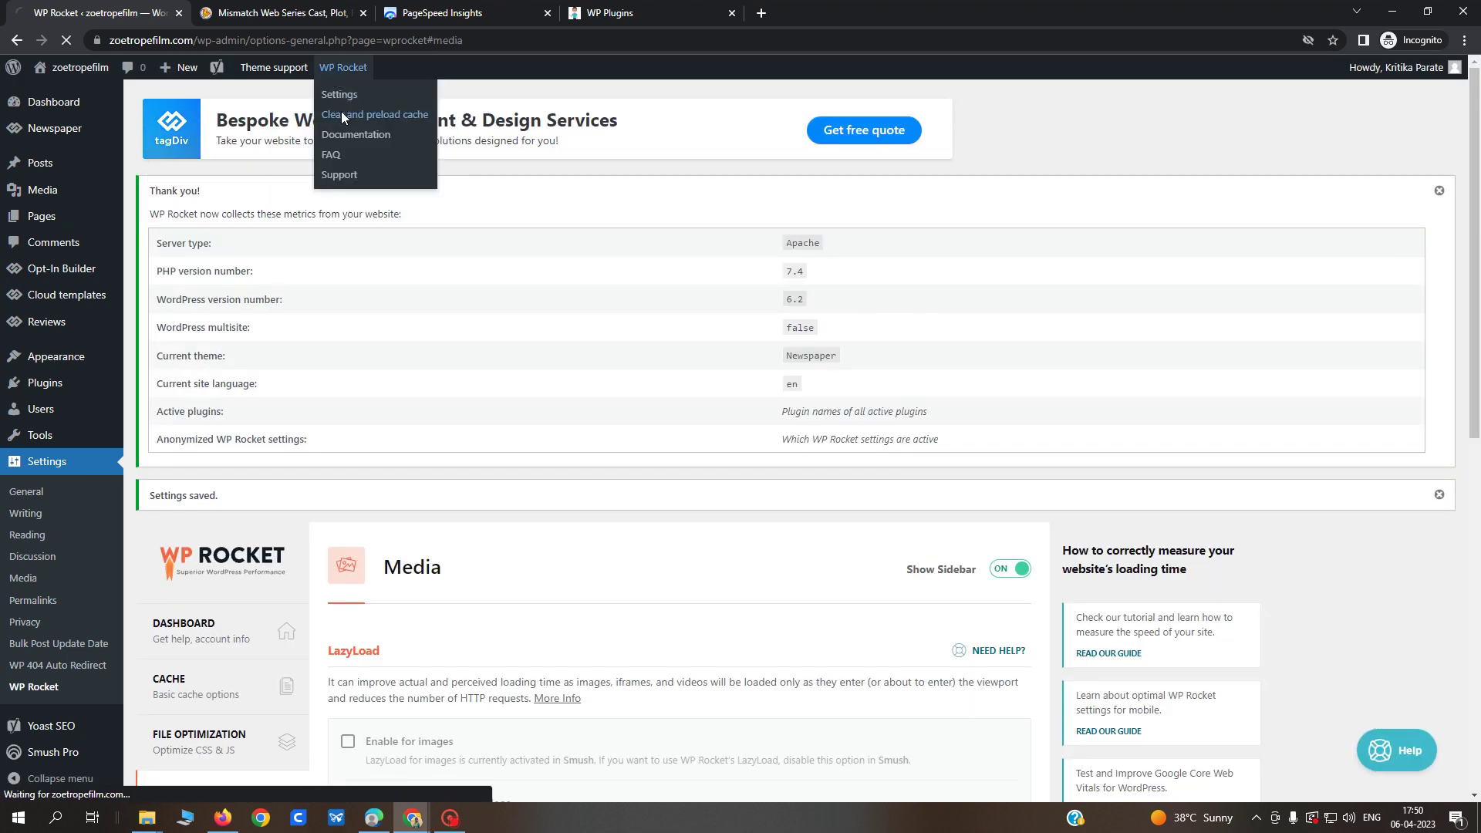
left_click(342, 115)
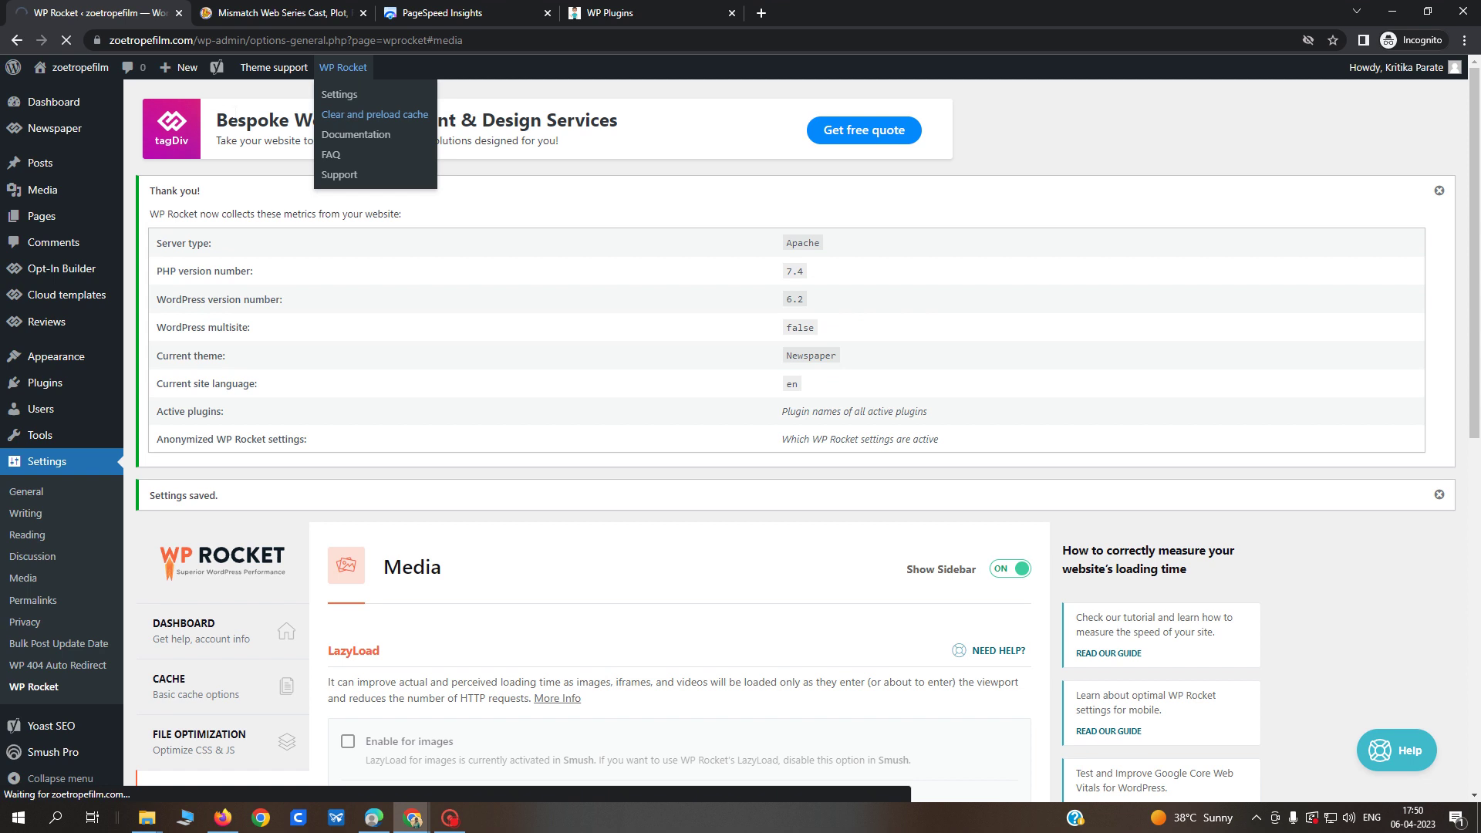
Open the zoetropefilm.com homepage in a new window and check how its posts and images load down the page.
mouse_move(68, 77)
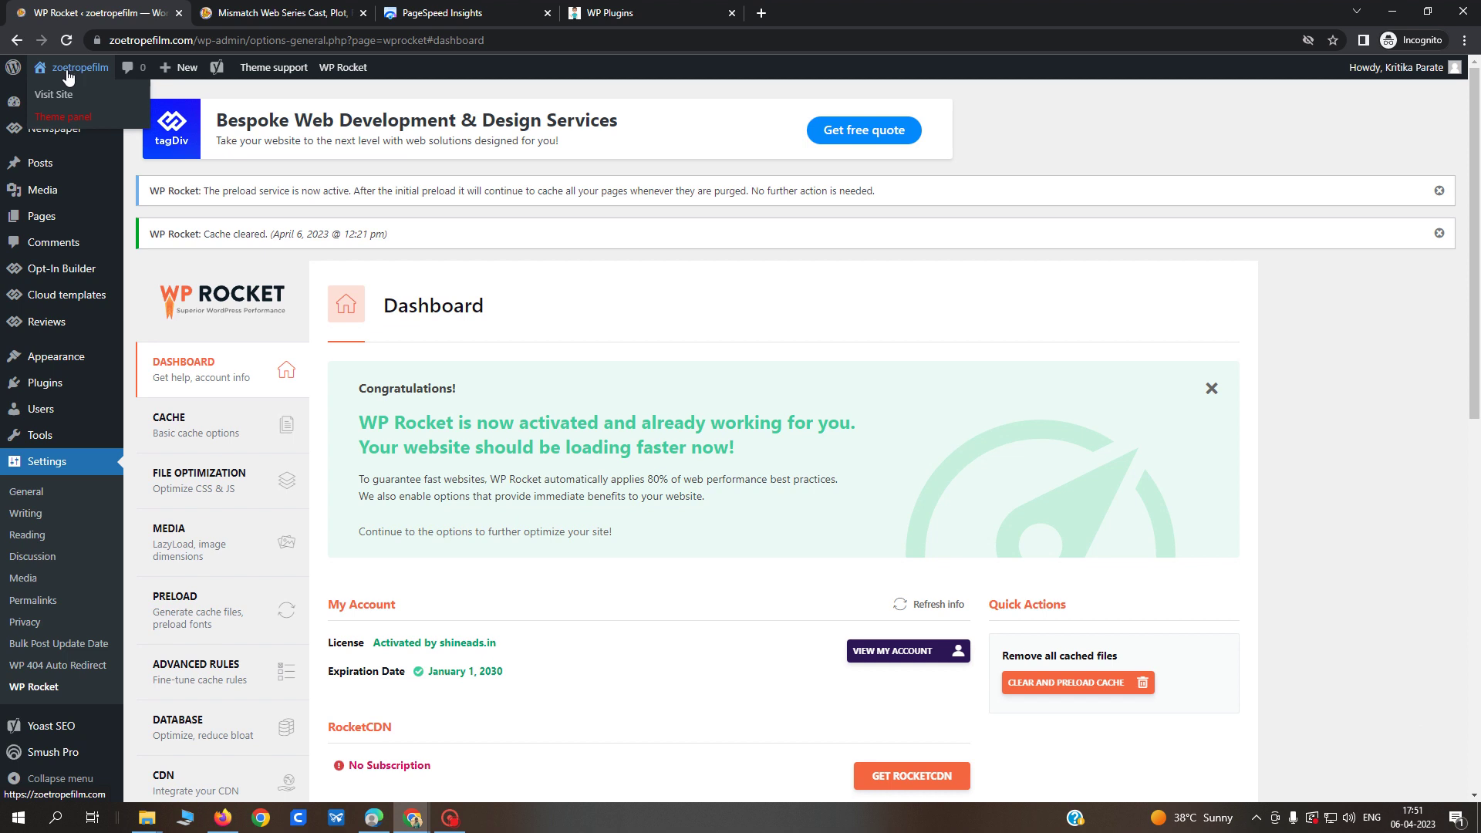
right_click(57, 94)
left_click(101, 121)
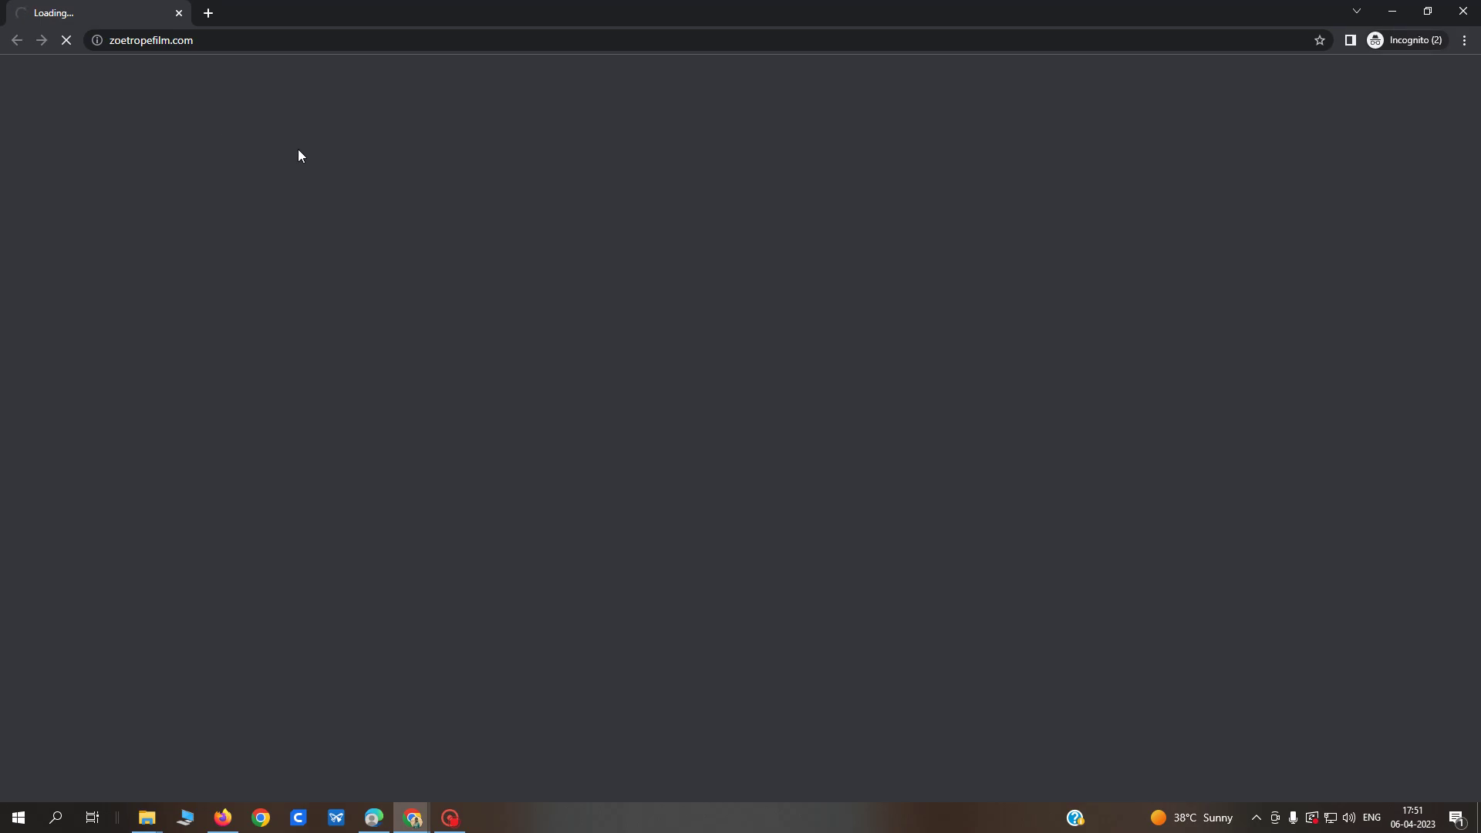
scroll(676, 409, "down", 4)
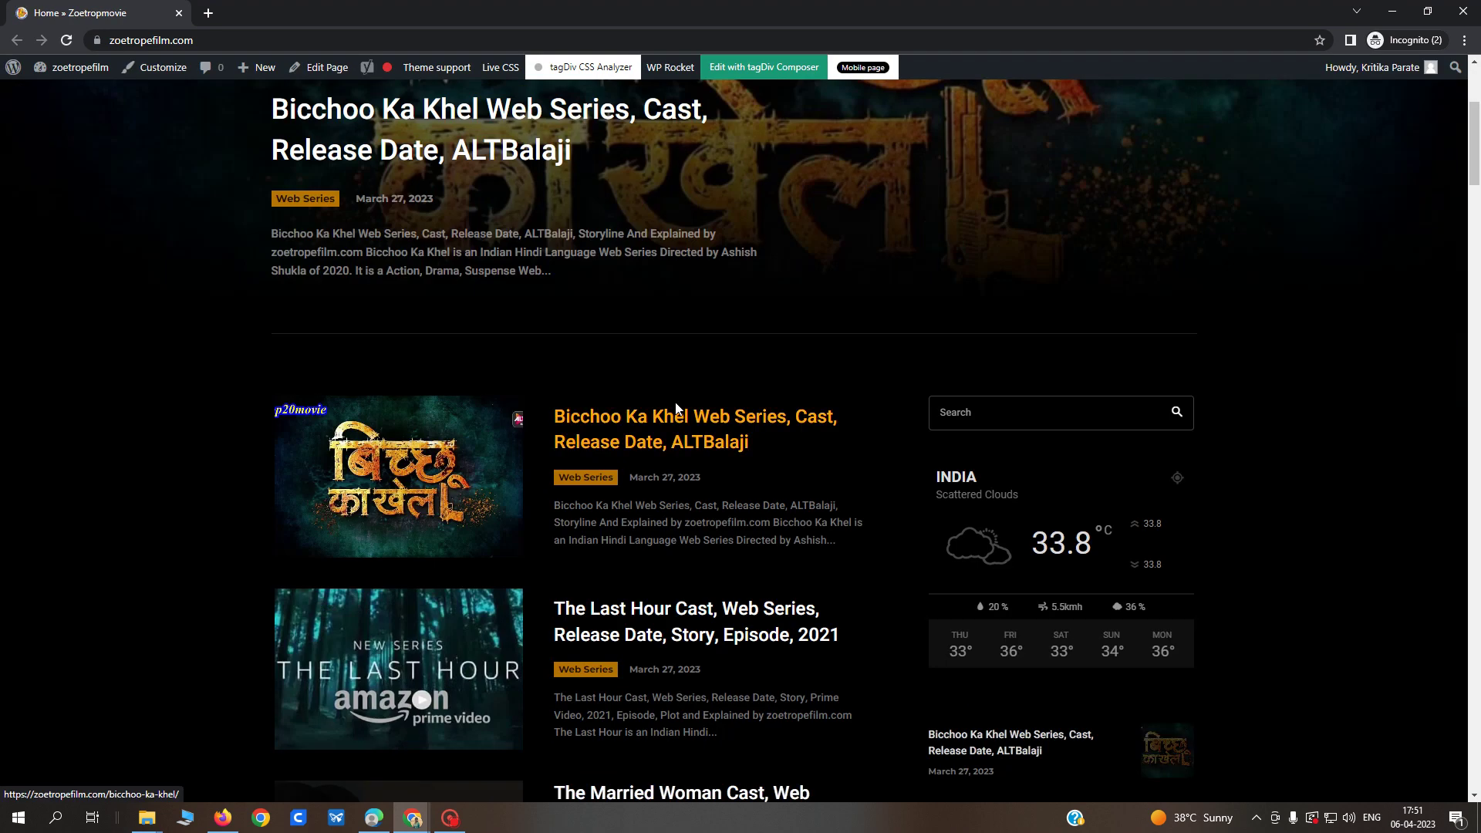
scroll(679, 413, "down", 15)
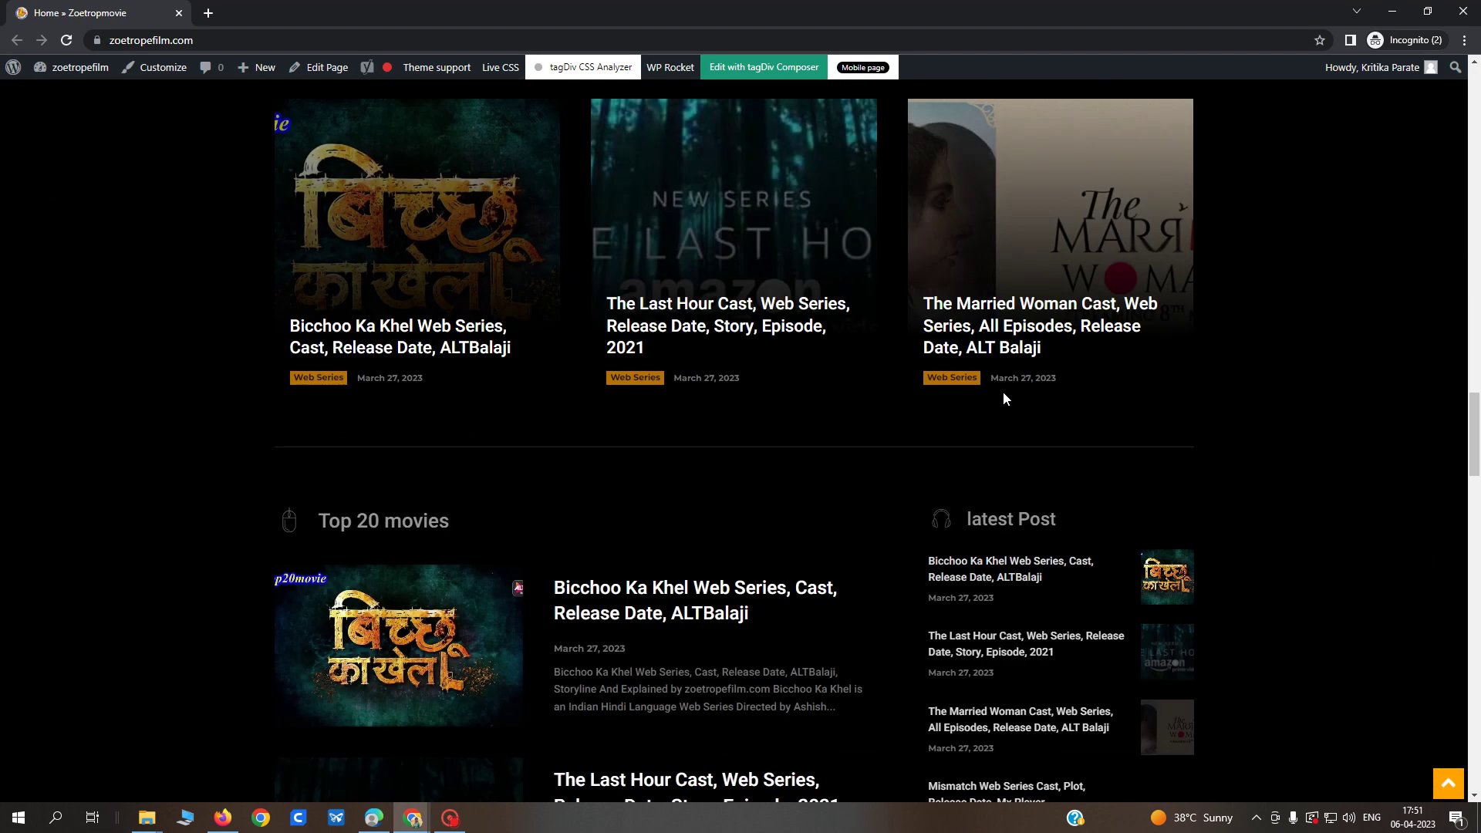
scroll(1003, 397, "down", 5)
left_click(1393, 11)
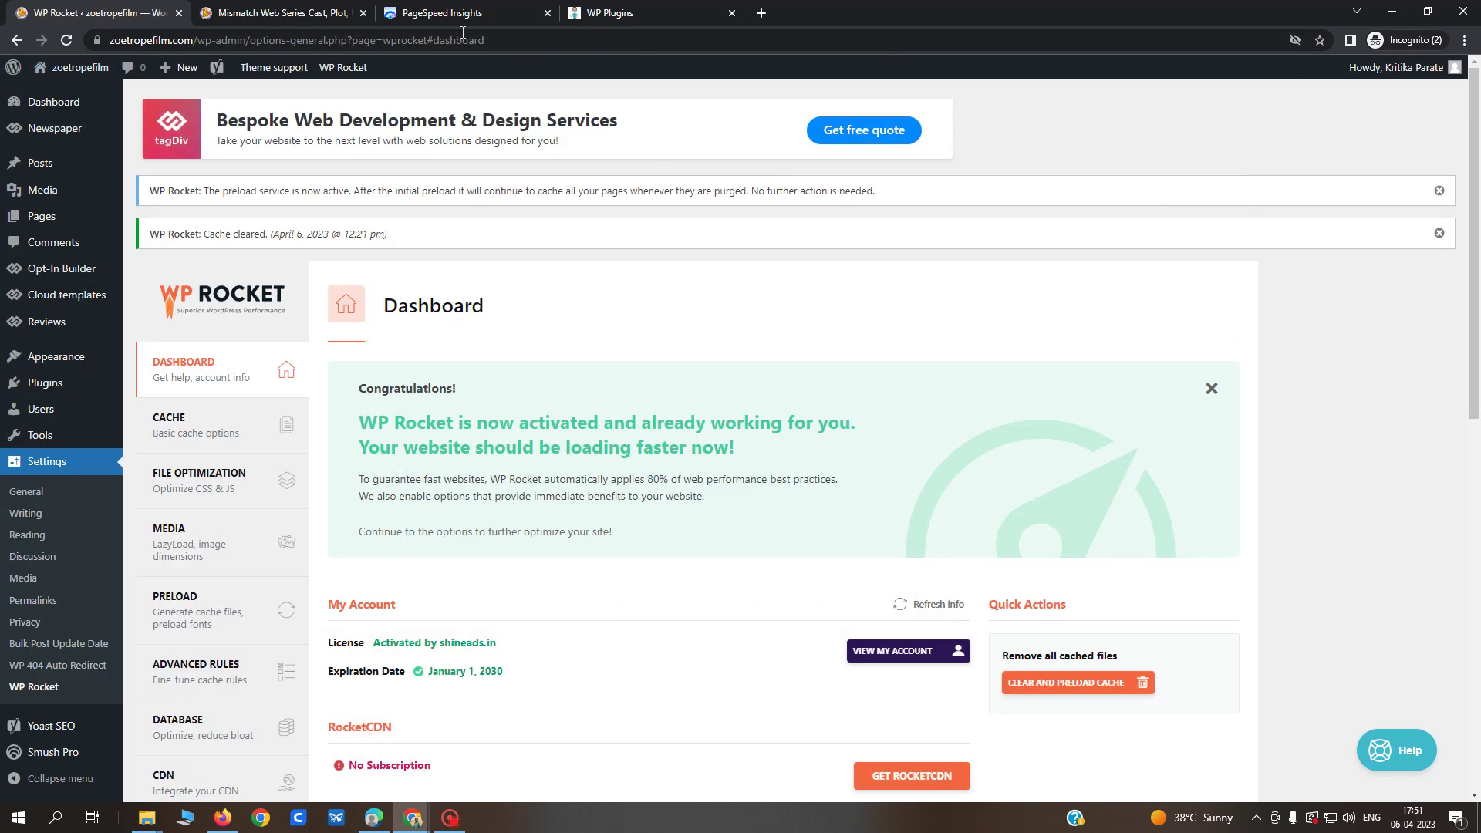
left_click(446, 14)
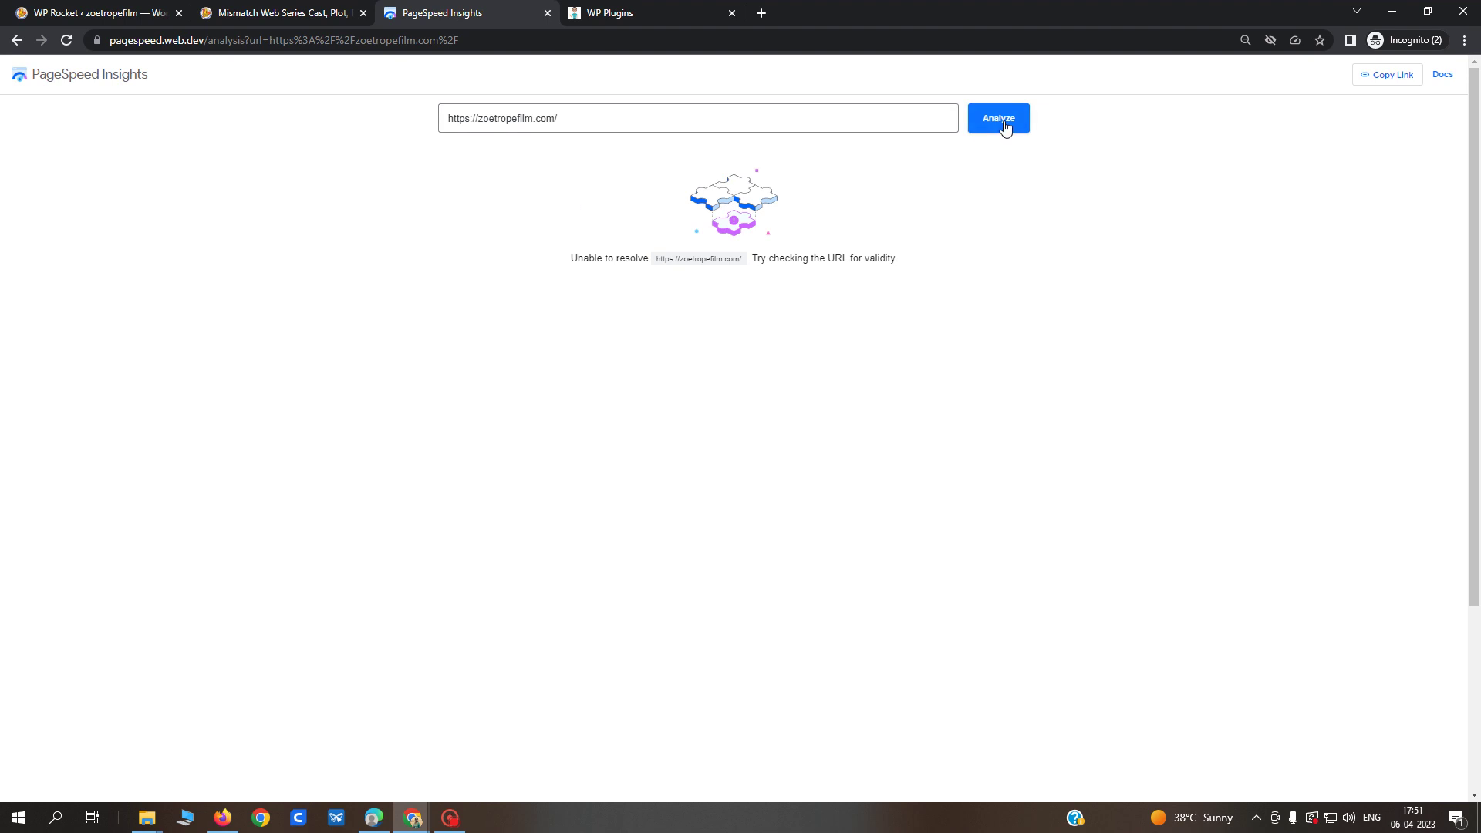
left_click(322, 41)
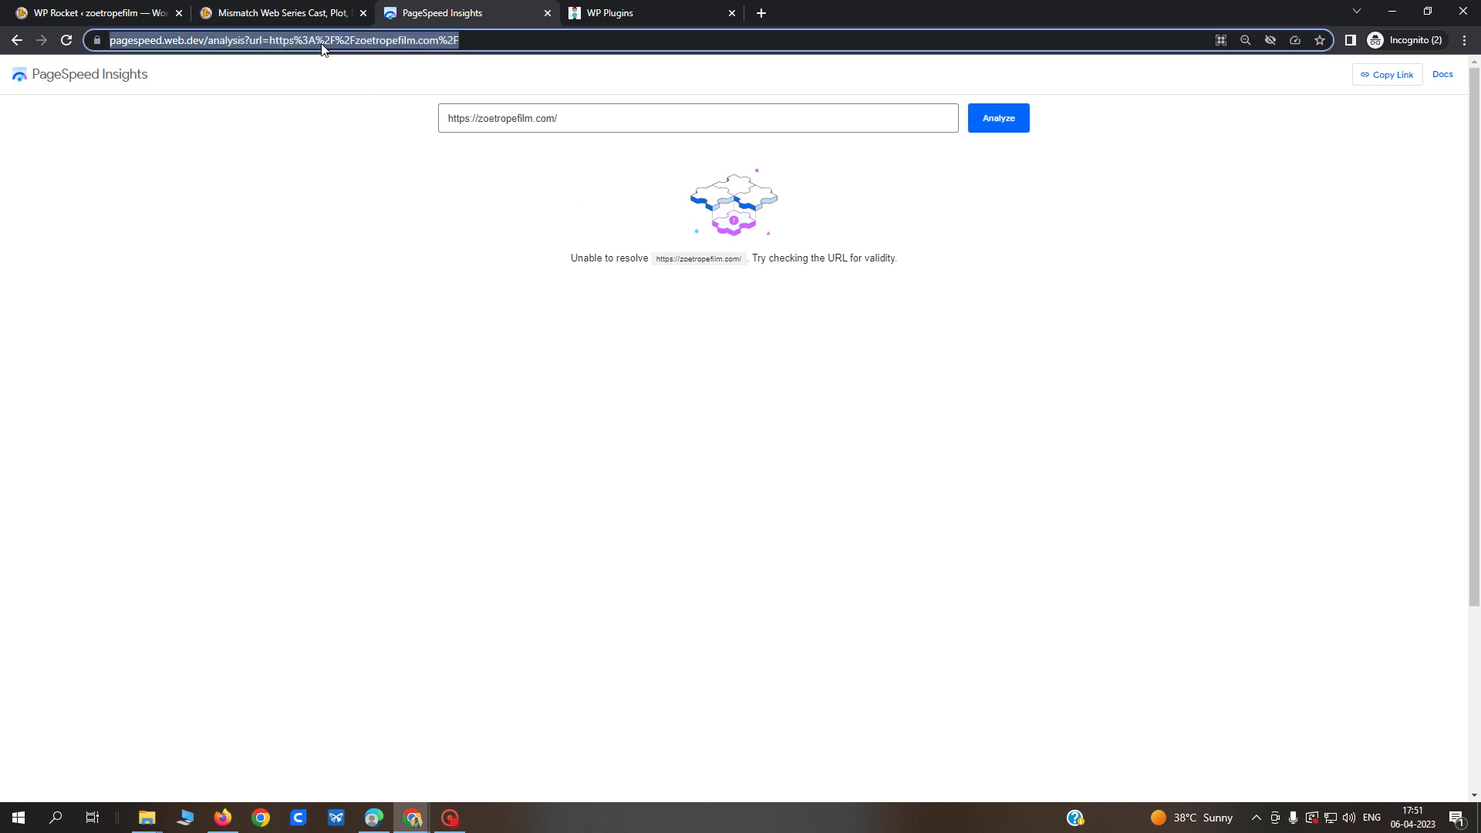
key("Return")
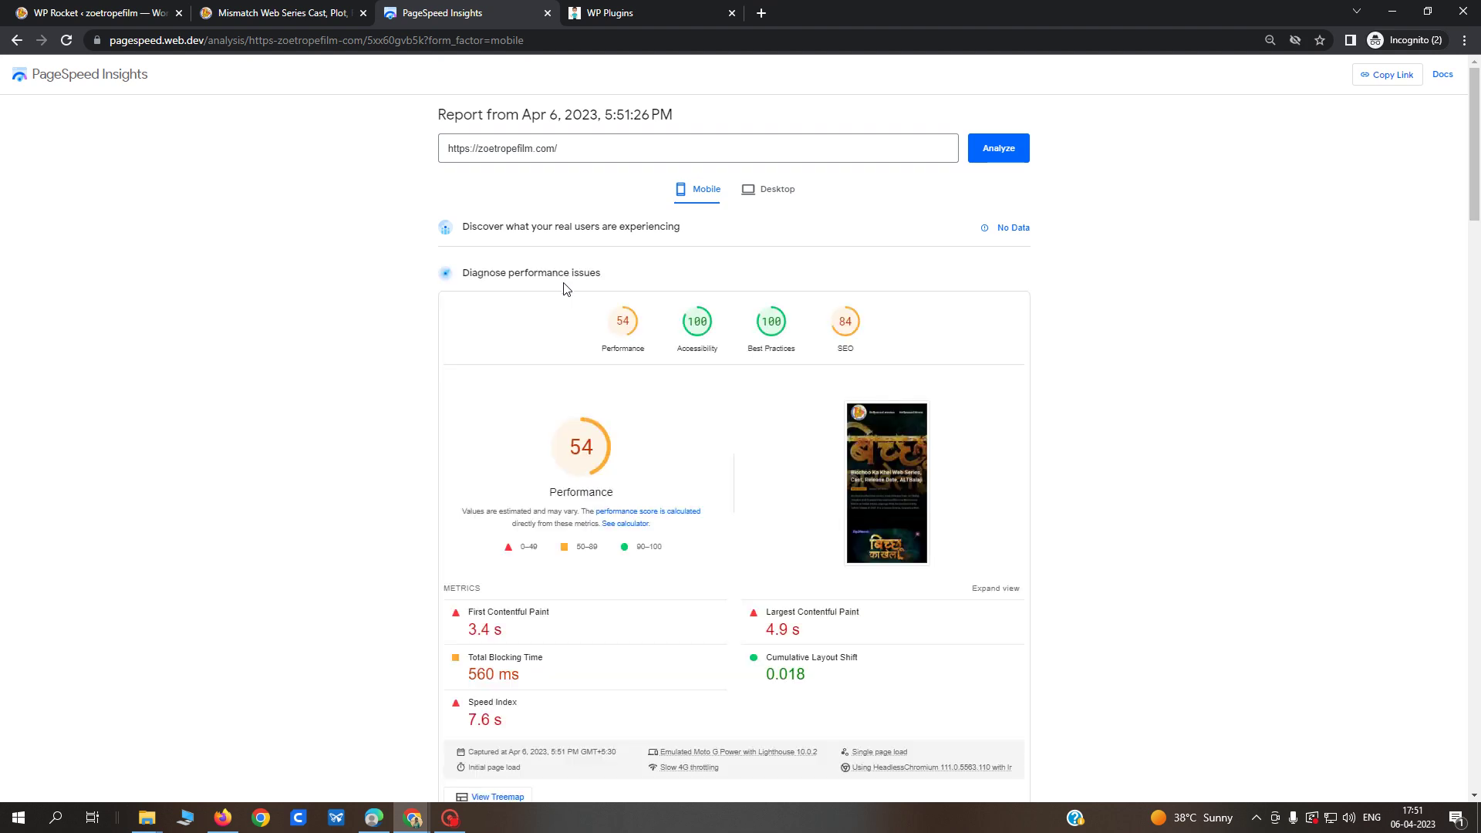
Compare the desktop and mobile PageSpeed results and examine the mobile report's "Reduce unused CSS" opportunity.
left_click(766, 193)
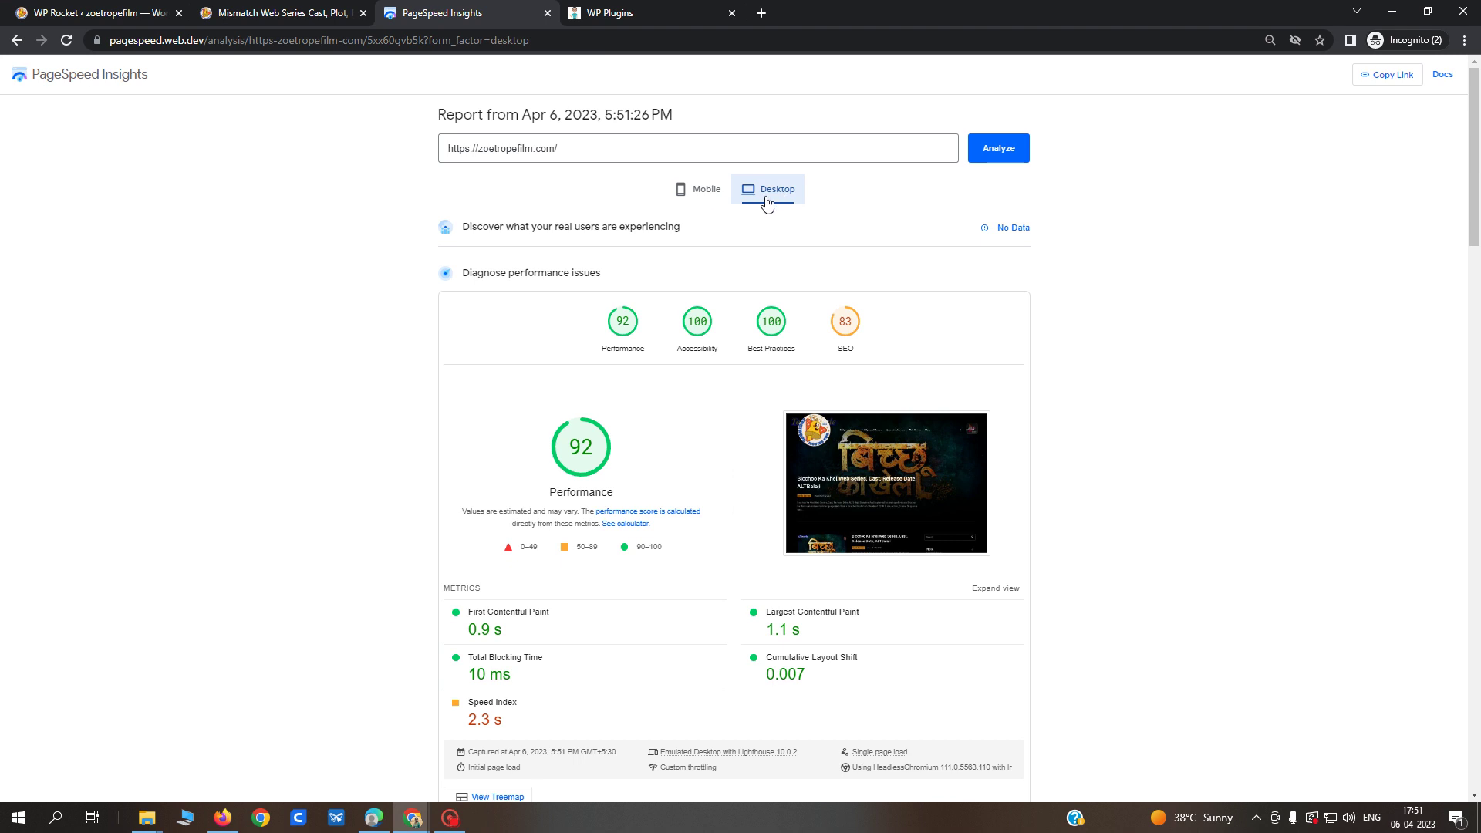
left_click(701, 189)
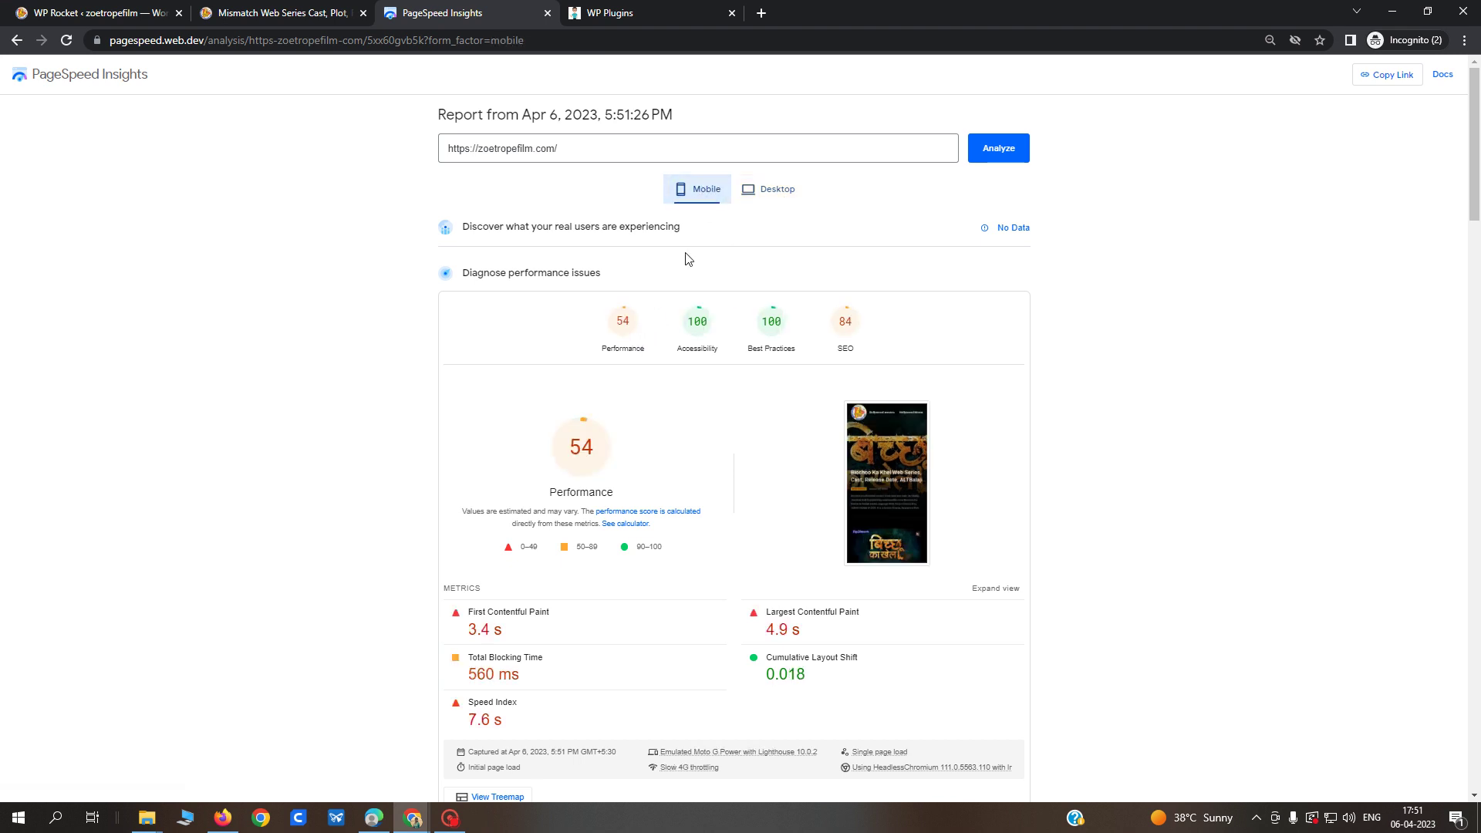
scroll(679, 402, "down", 3)
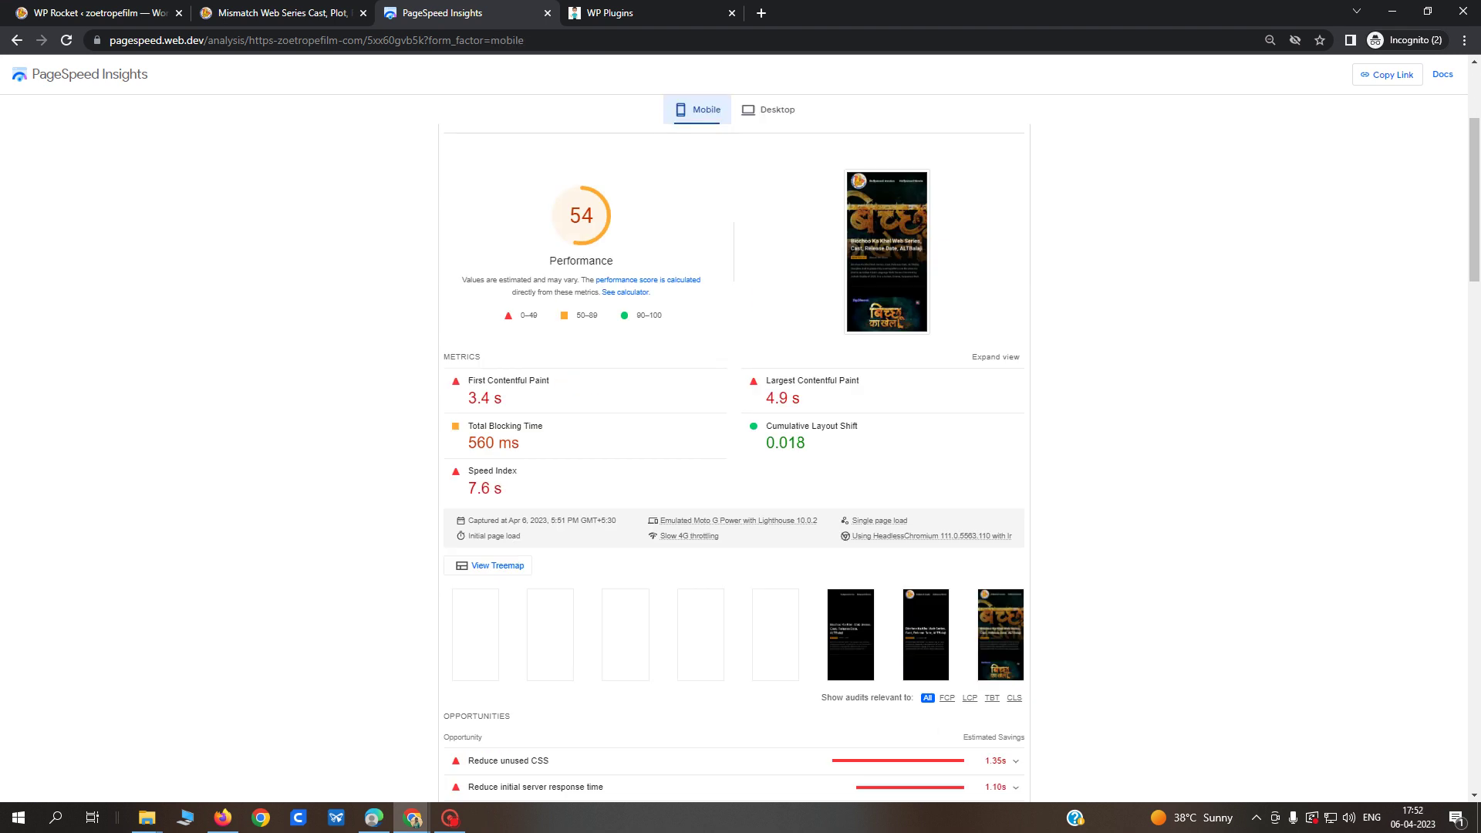
scroll(779, 418, "down", 3)
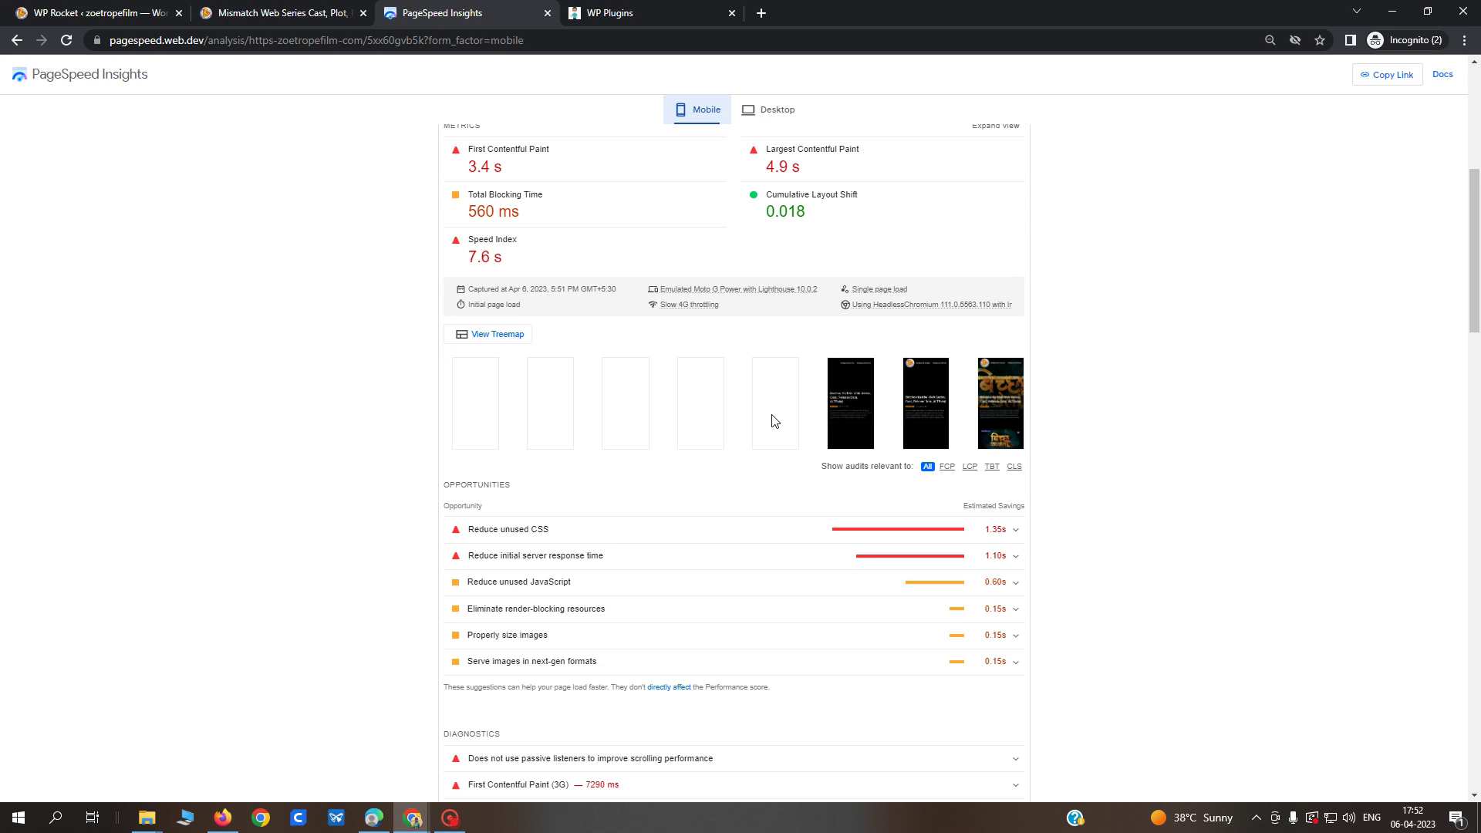
left_click(636, 531)
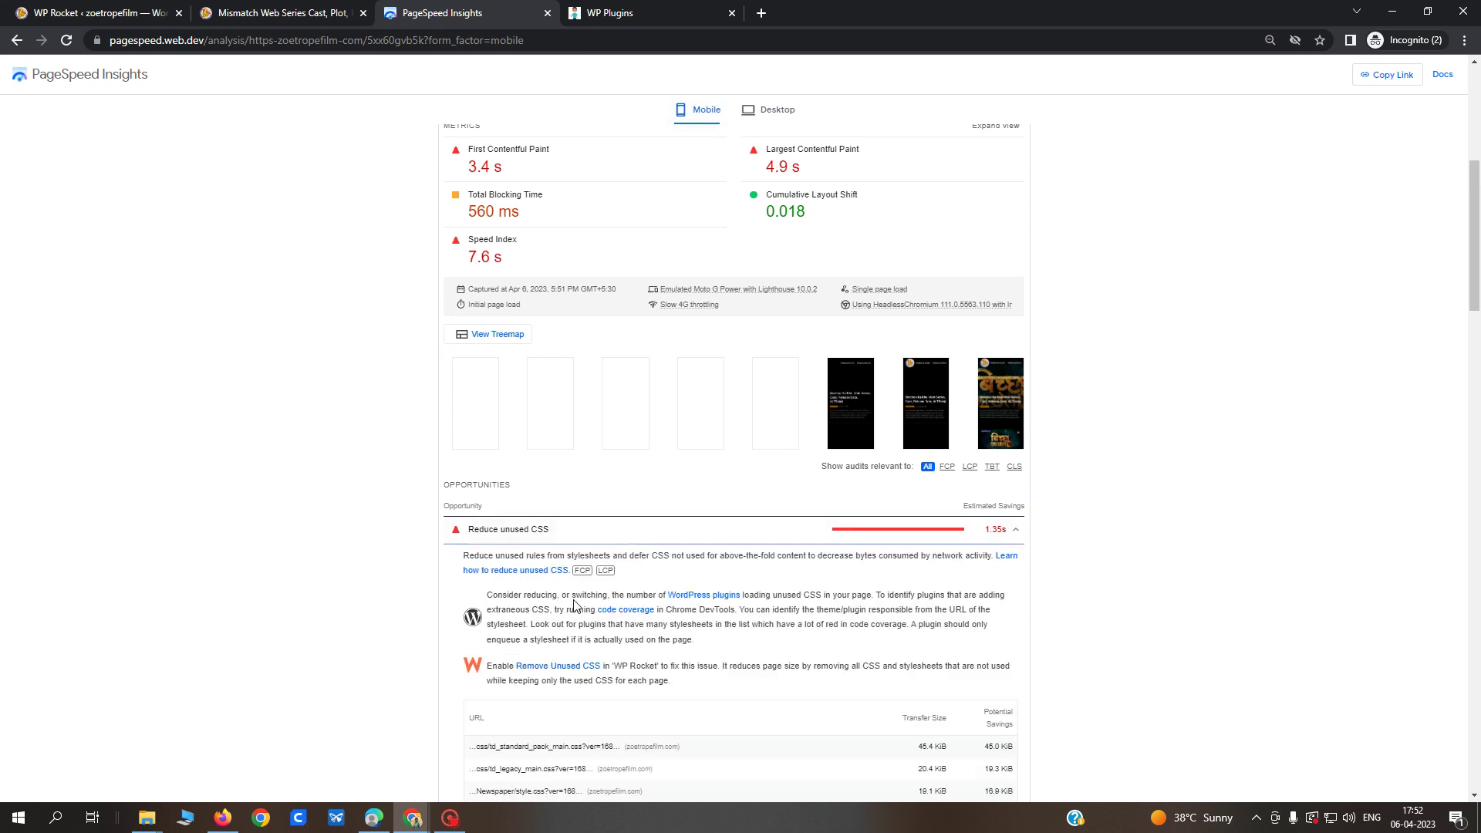
scroll(574, 605, "down", 2)
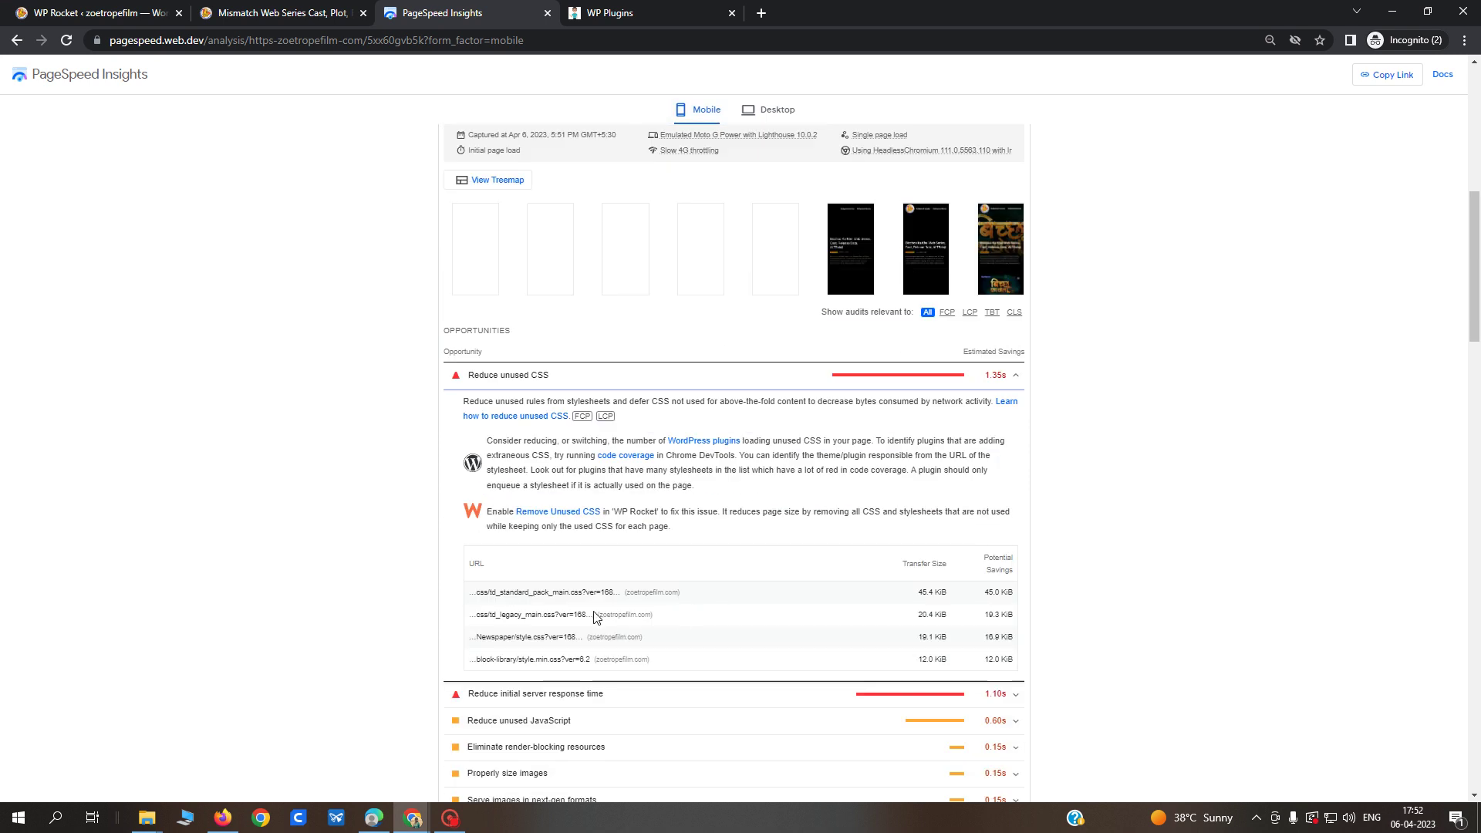
Disable separate cache files for mobile devices in WP Rocket's Cache settings and save the changes.
left_click(116, 13)
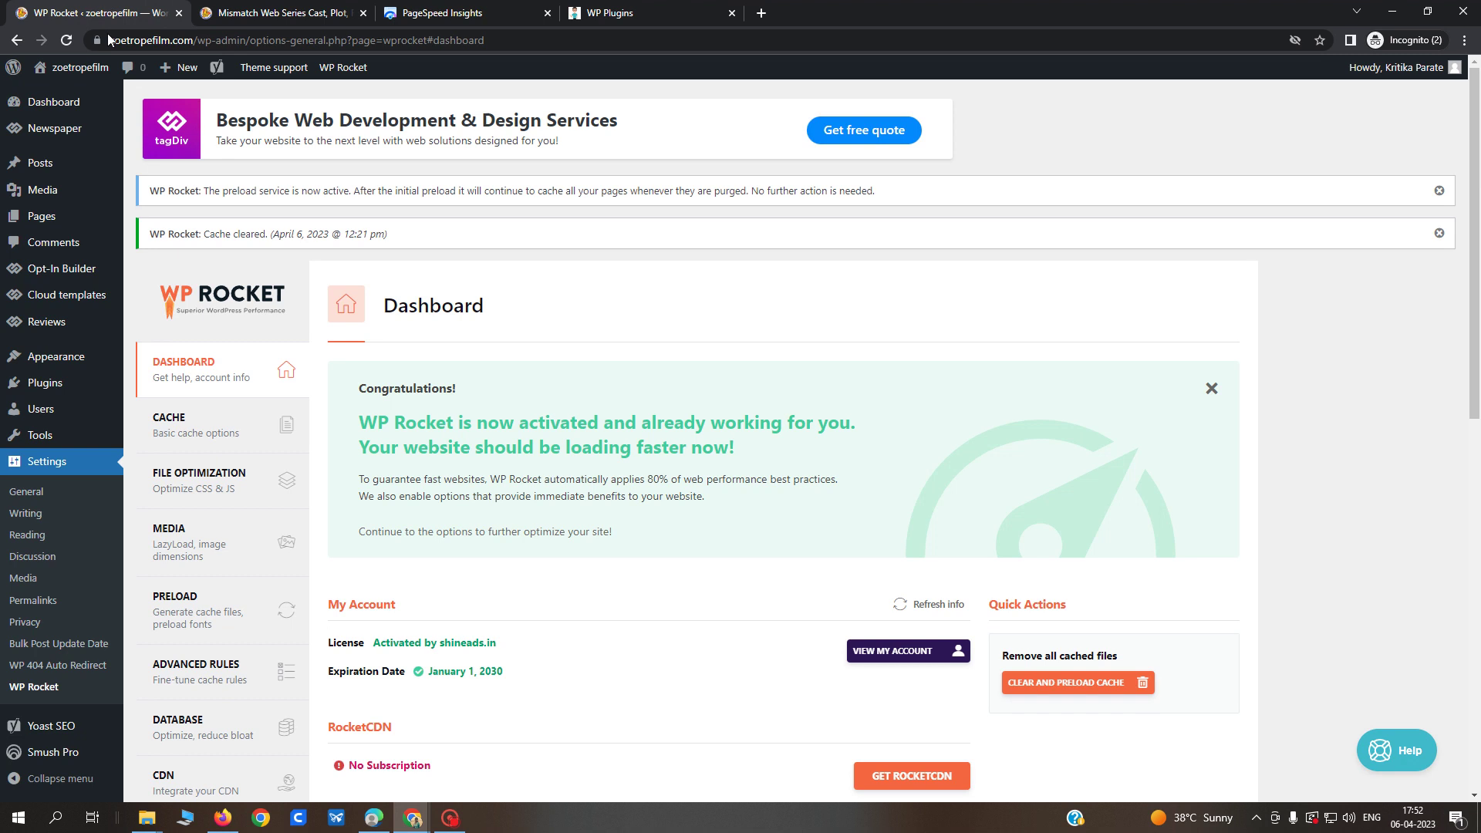
left_click(191, 433)
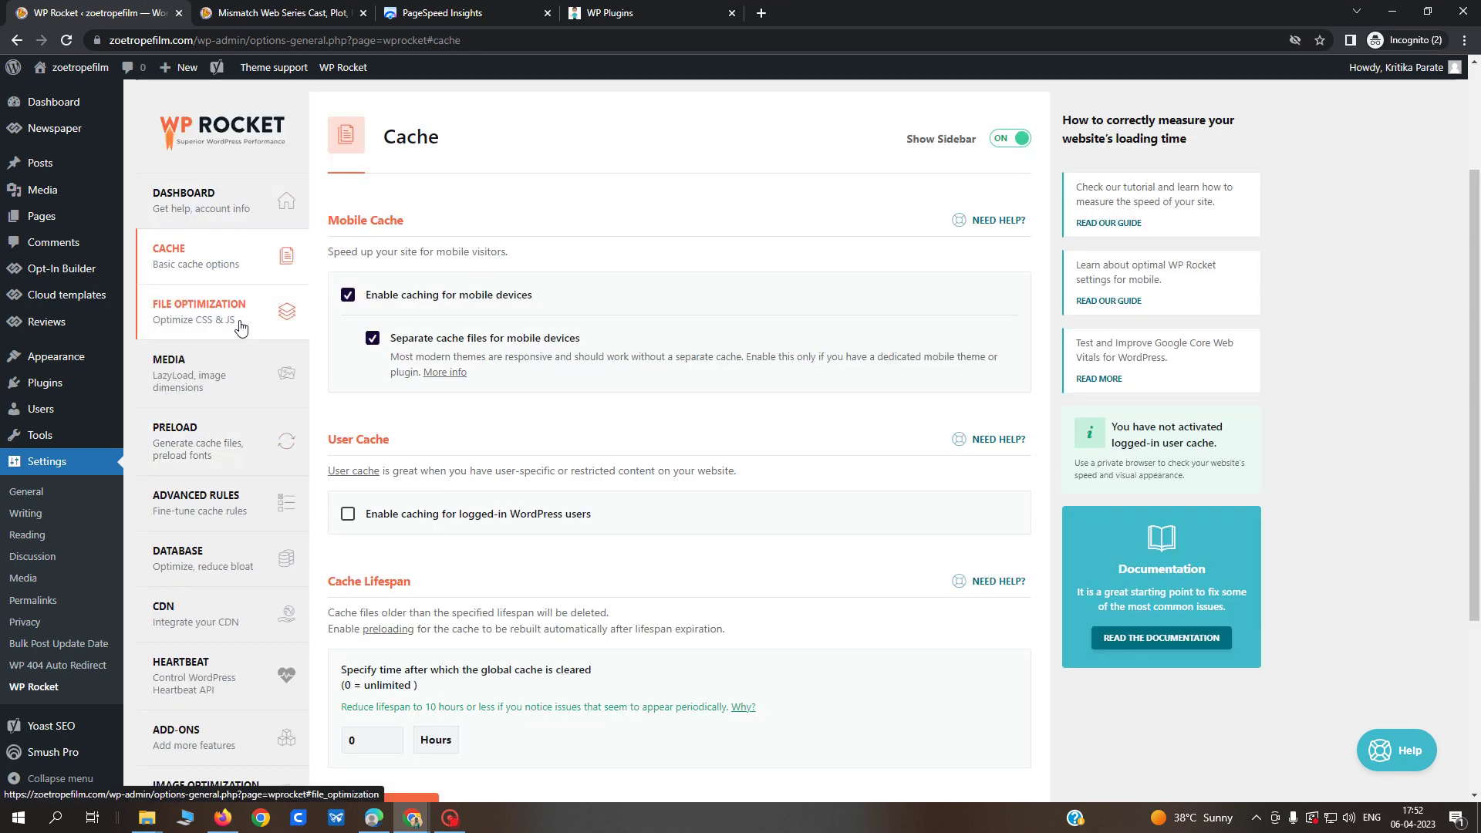
scroll(240, 328, "down", 2)
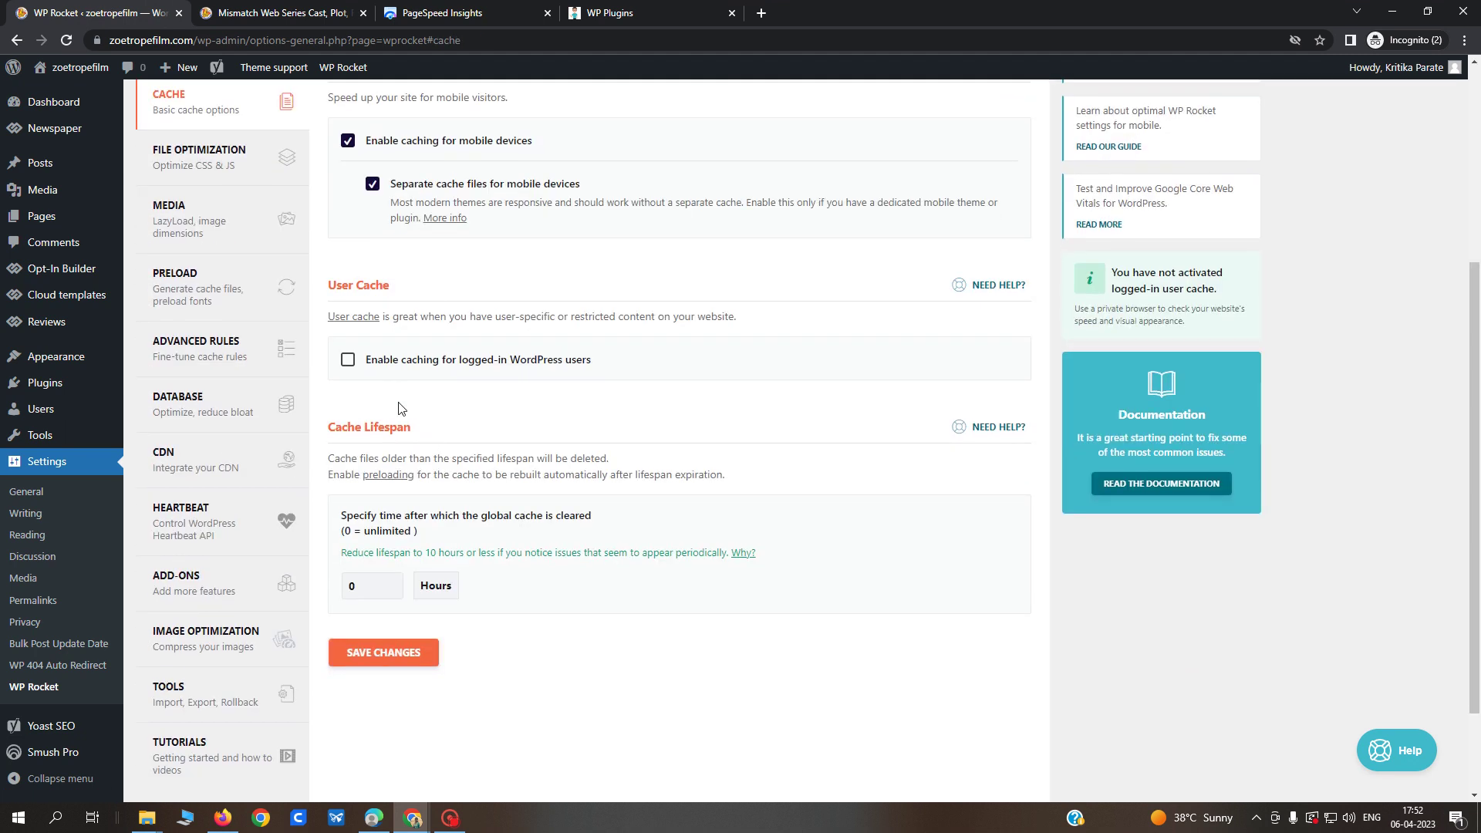
left_click(372, 187)
scroll(413, 289, "up", 1)
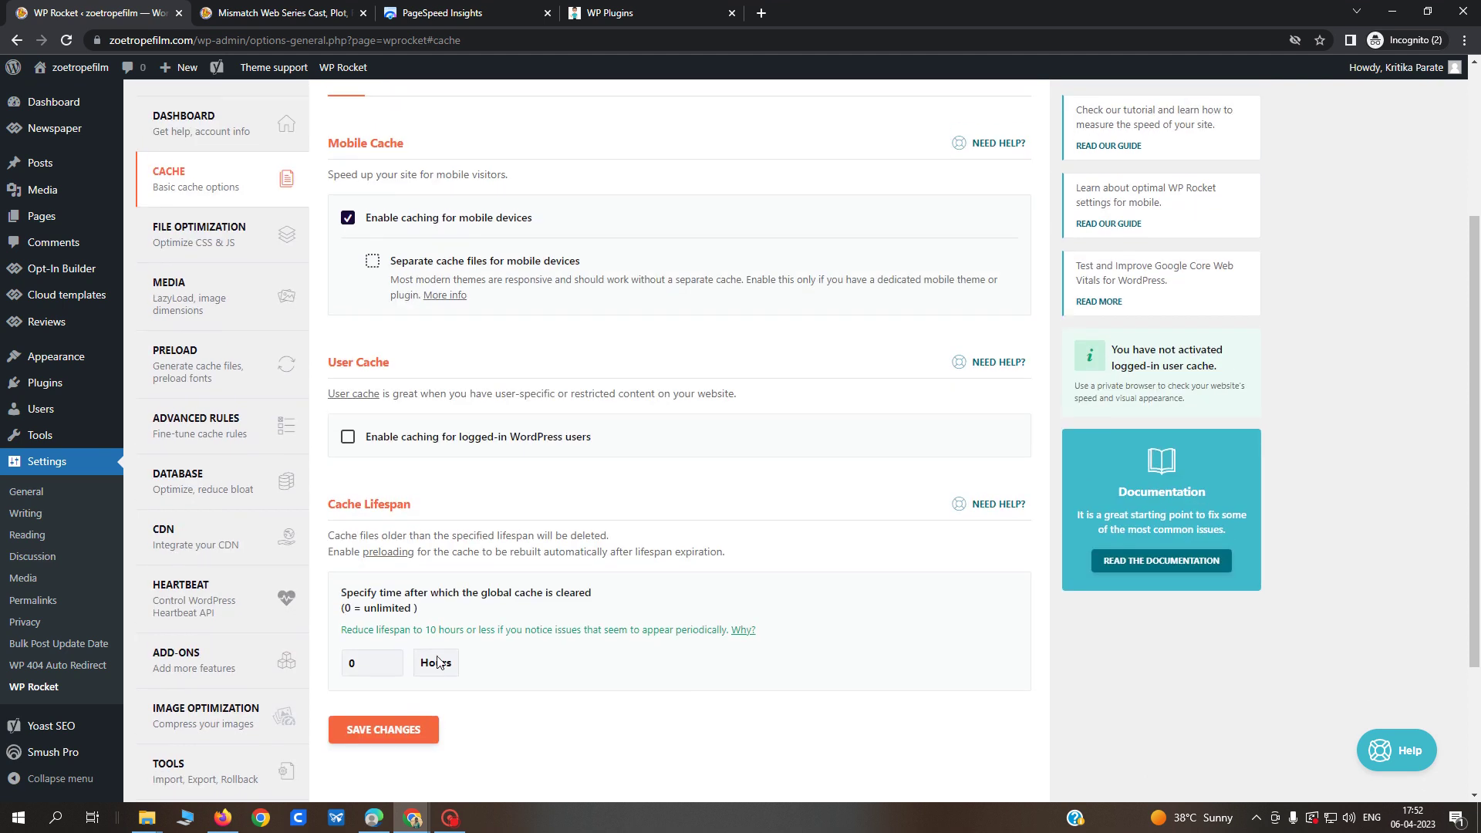
left_click(407, 730)
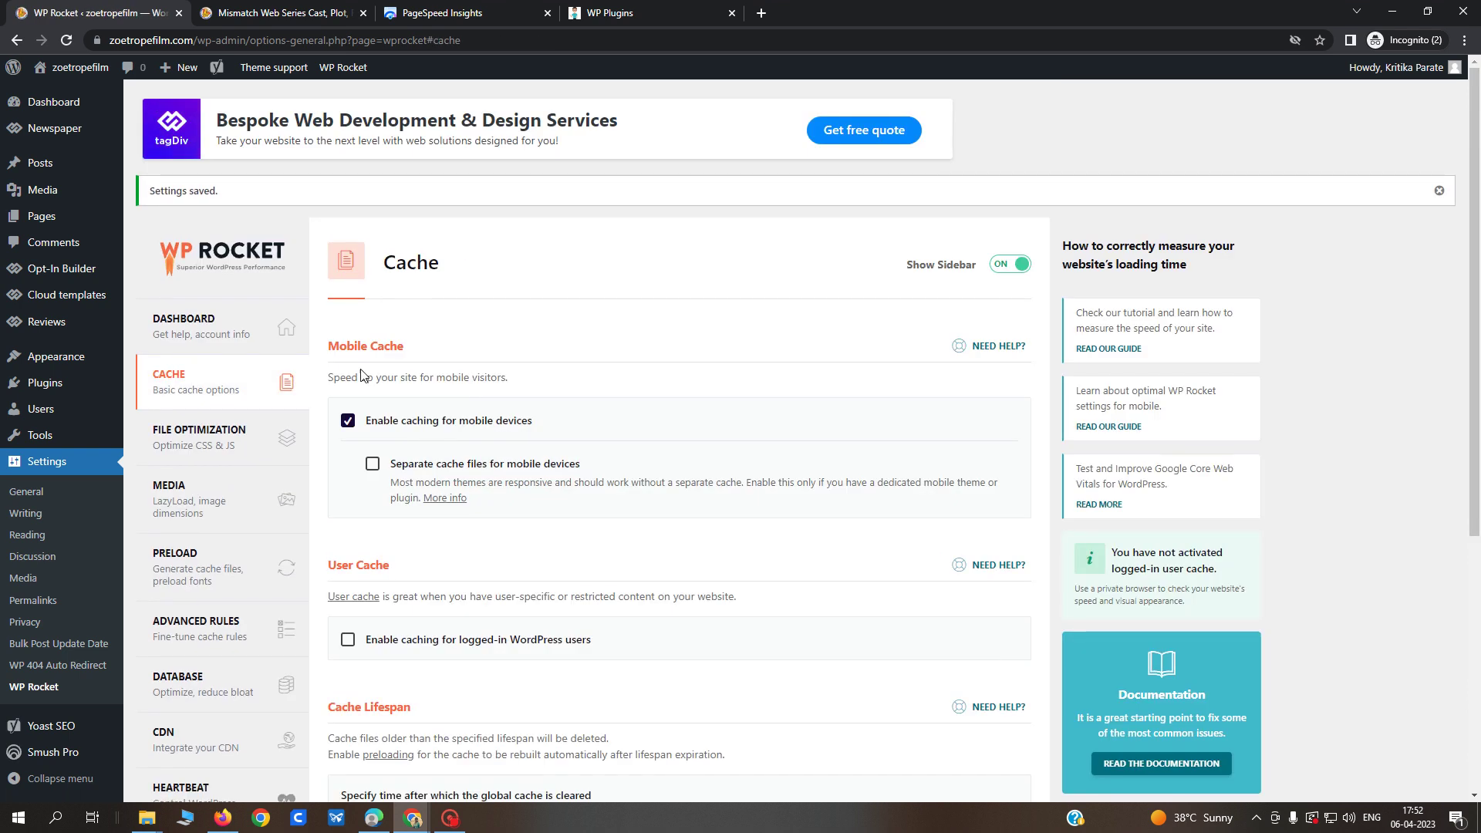
Activate Combine CSS files in WP Rocket's File Optimization settings and save the changes.
left_click(216, 432)
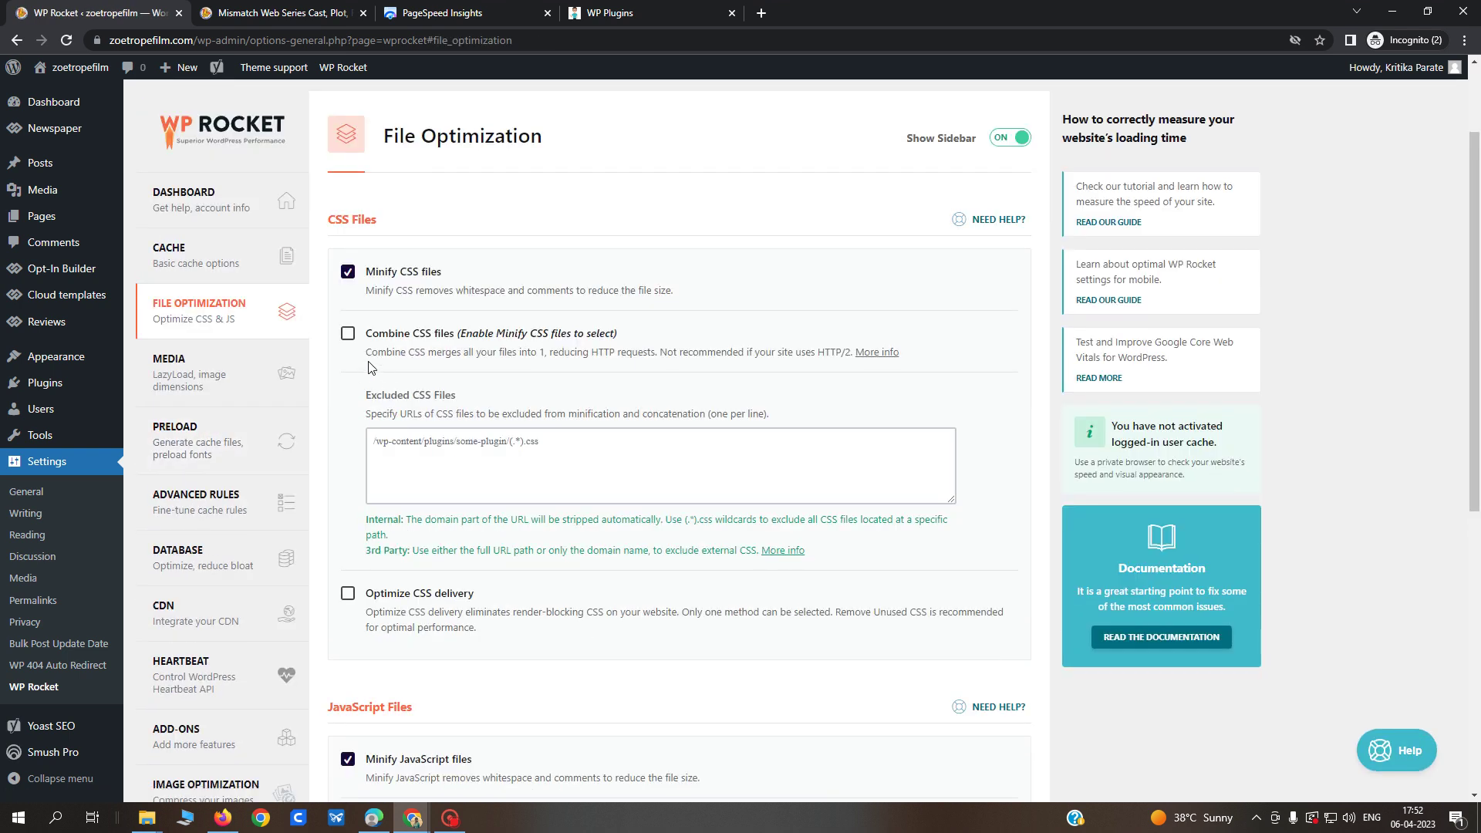
left_click(348, 334)
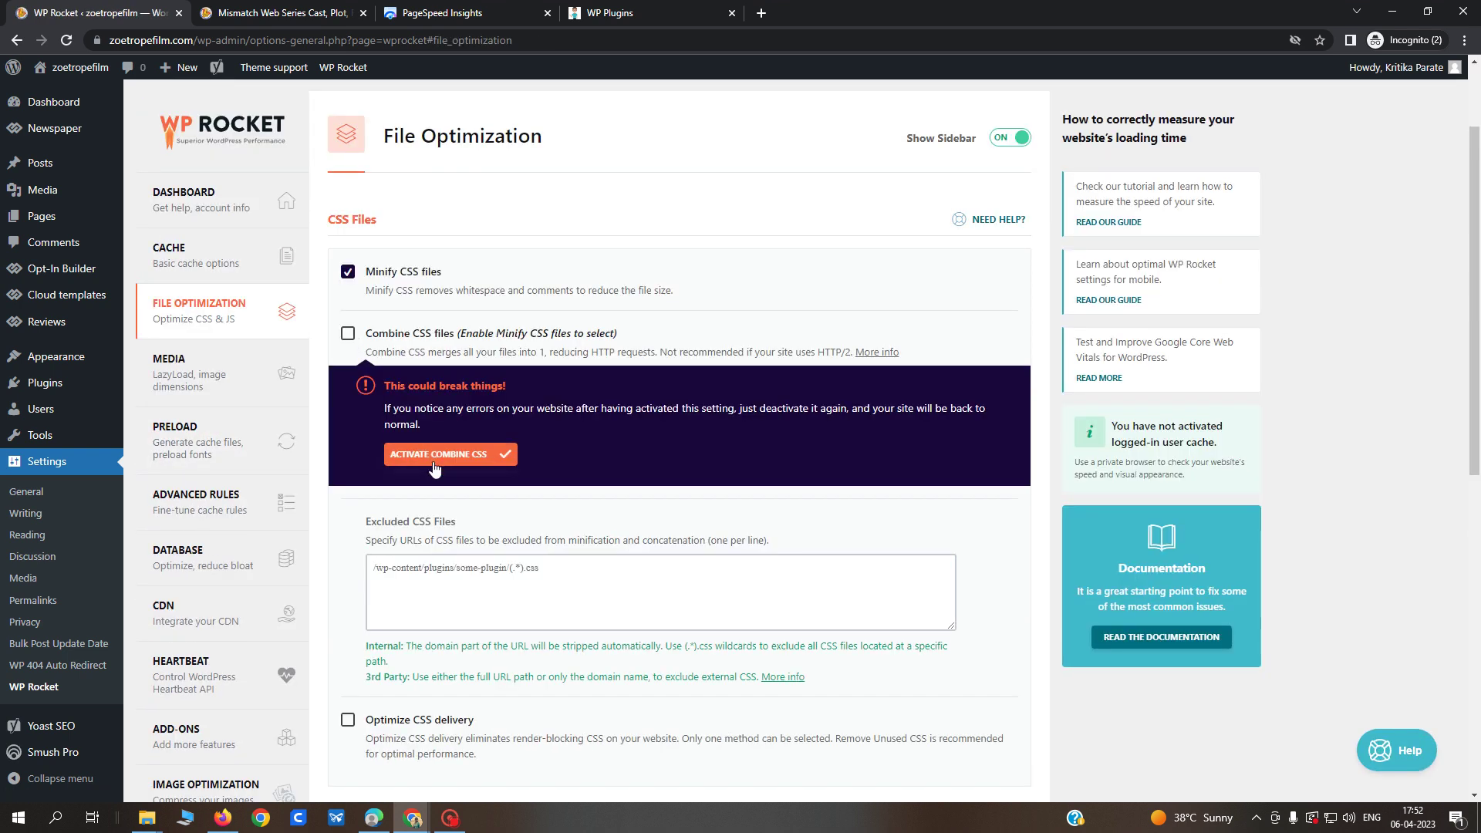
left_click(452, 460)
scroll(501, 590, "down", 4)
scroll(504, 595, "down", 3)
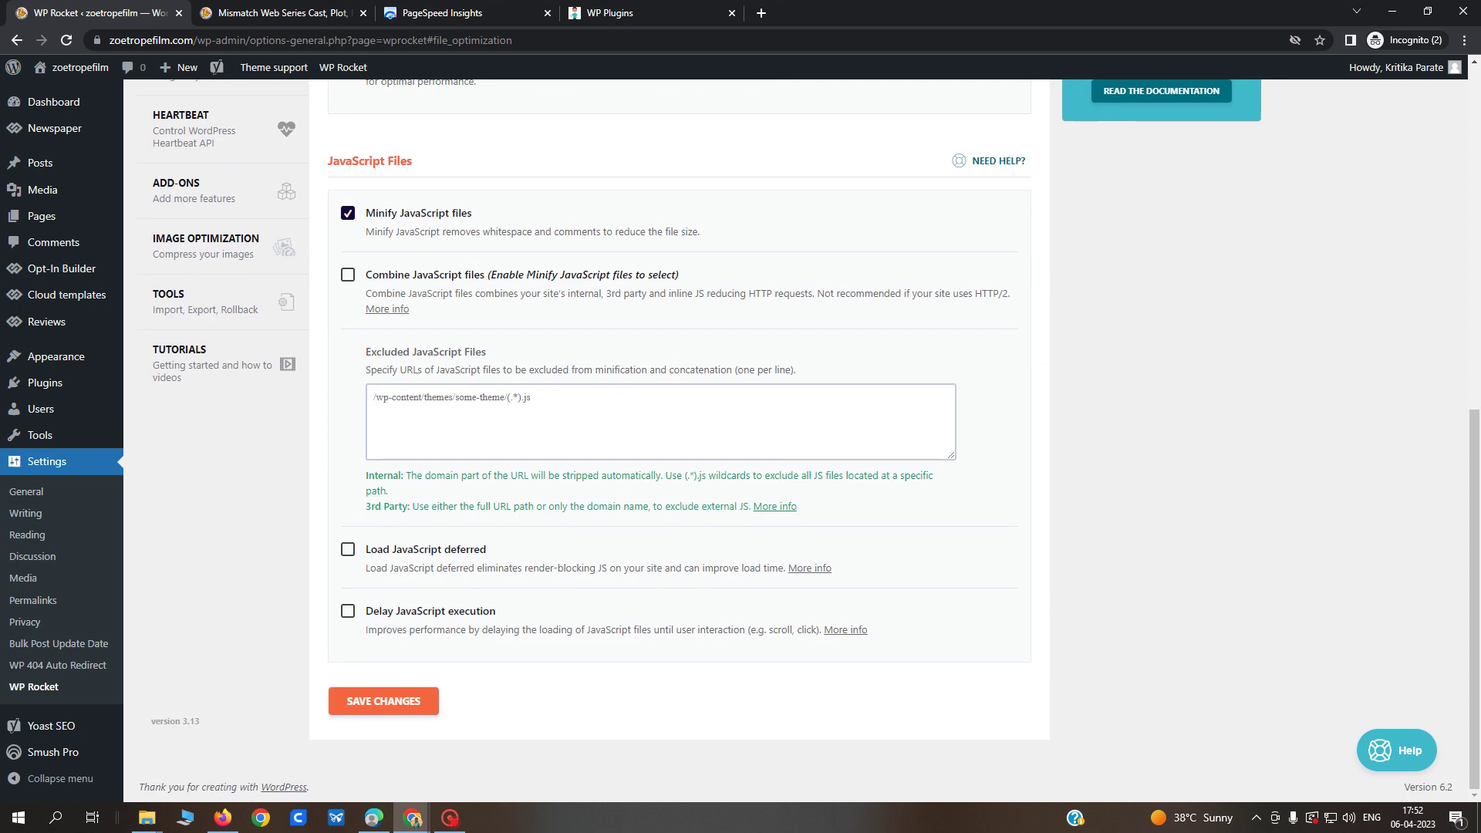
left_click(417, 699)
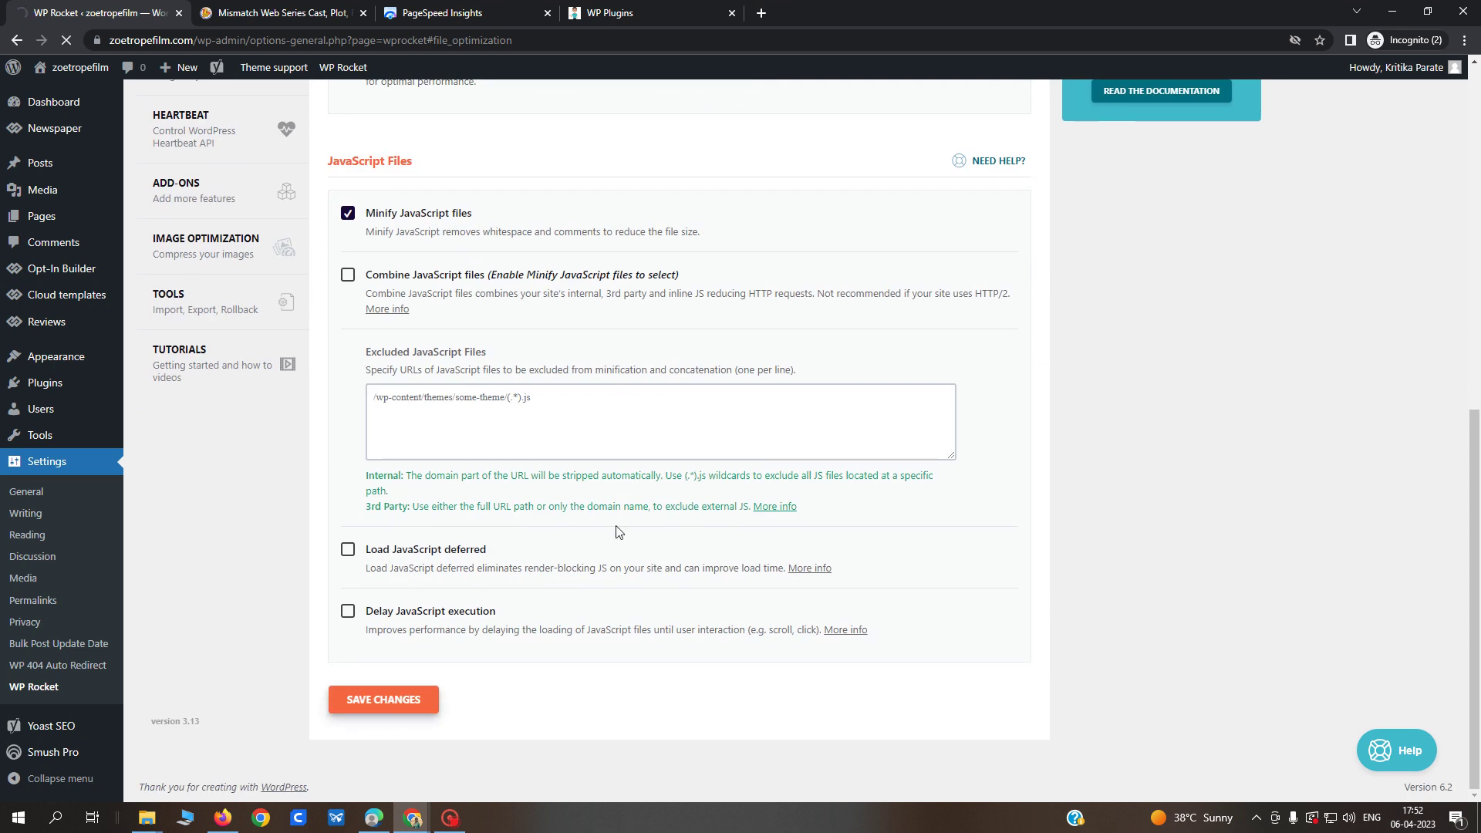
Clear and preload the WP Rocket cache, repeating the operation once the settings page has reloaded.
mouse_move(333, 69)
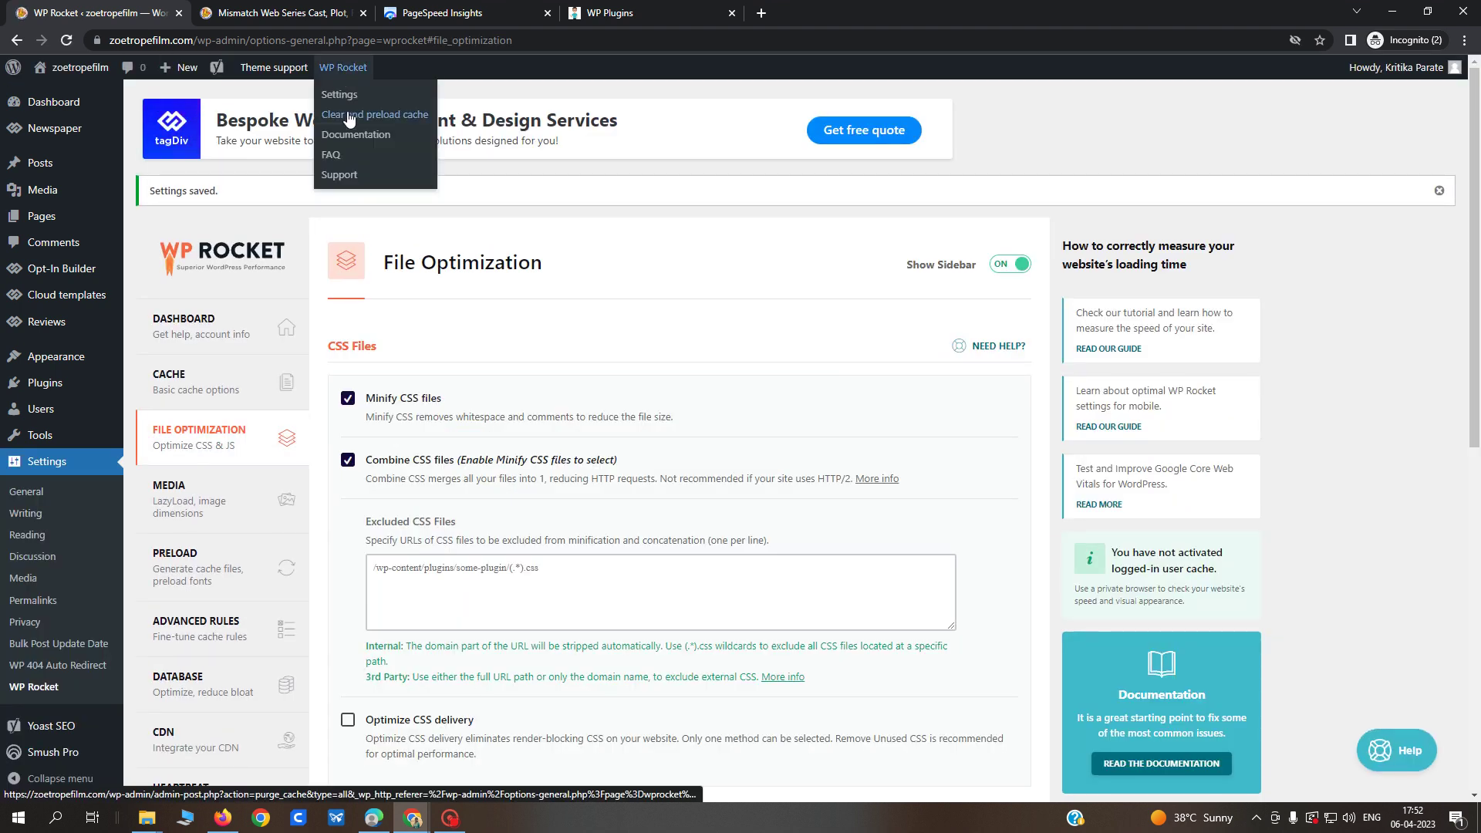
left_click(349, 116)
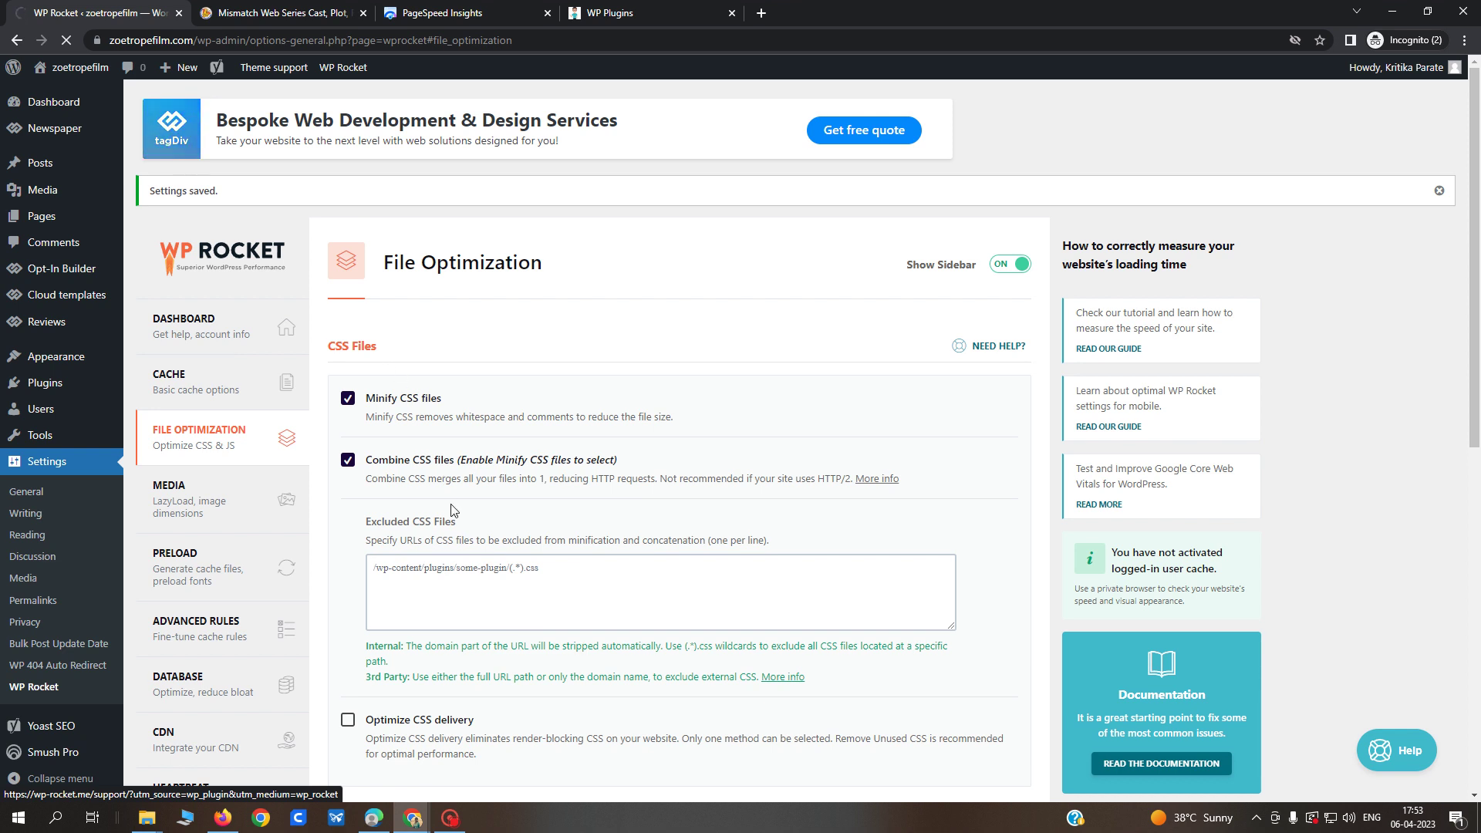
scroll(459, 486, "down", 2)
scroll(461, 485, "down", 3)
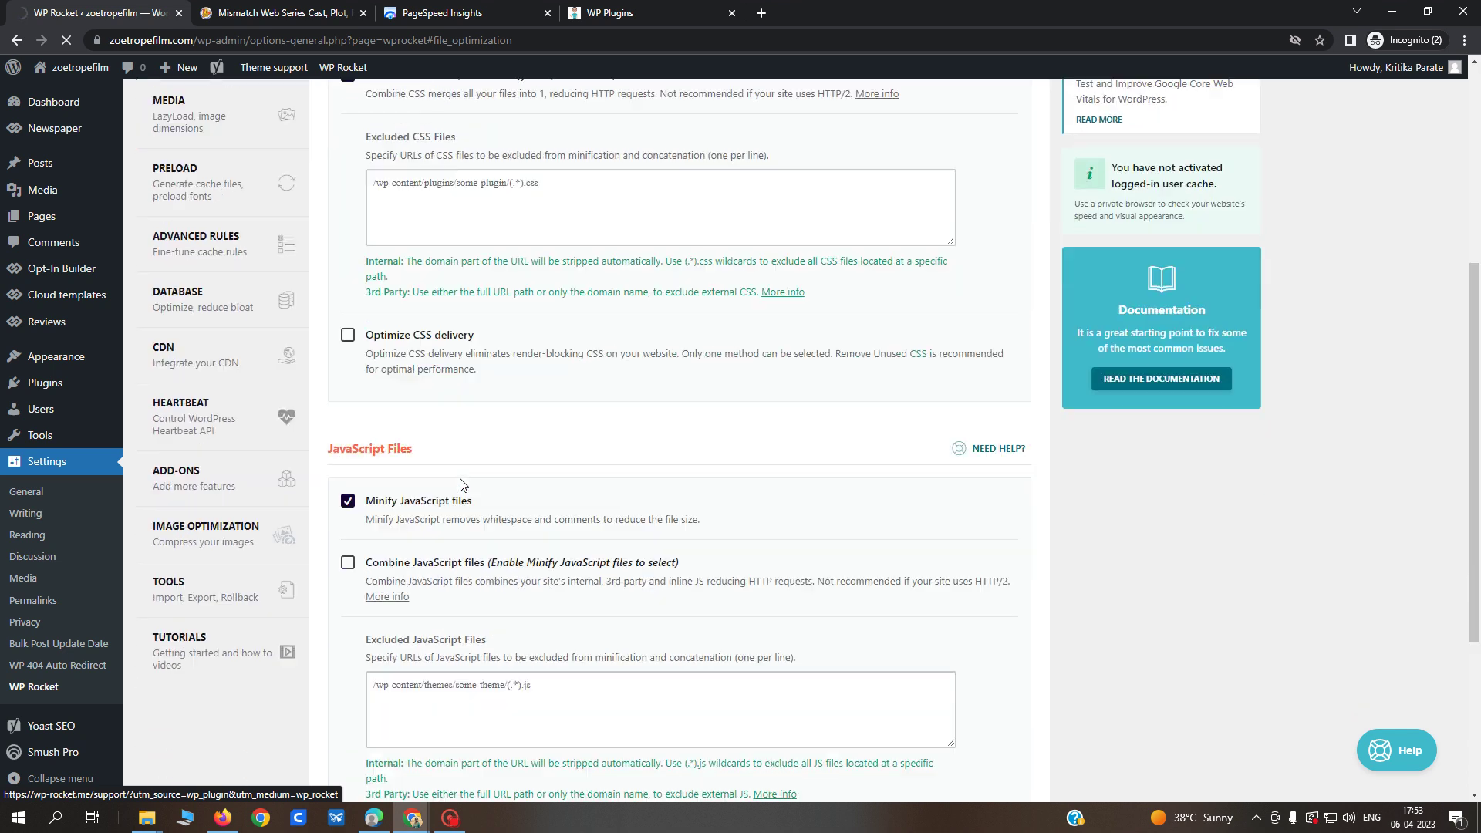
scroll(453, 468, "up", 1)
scroll(451, 465, "up", 3)
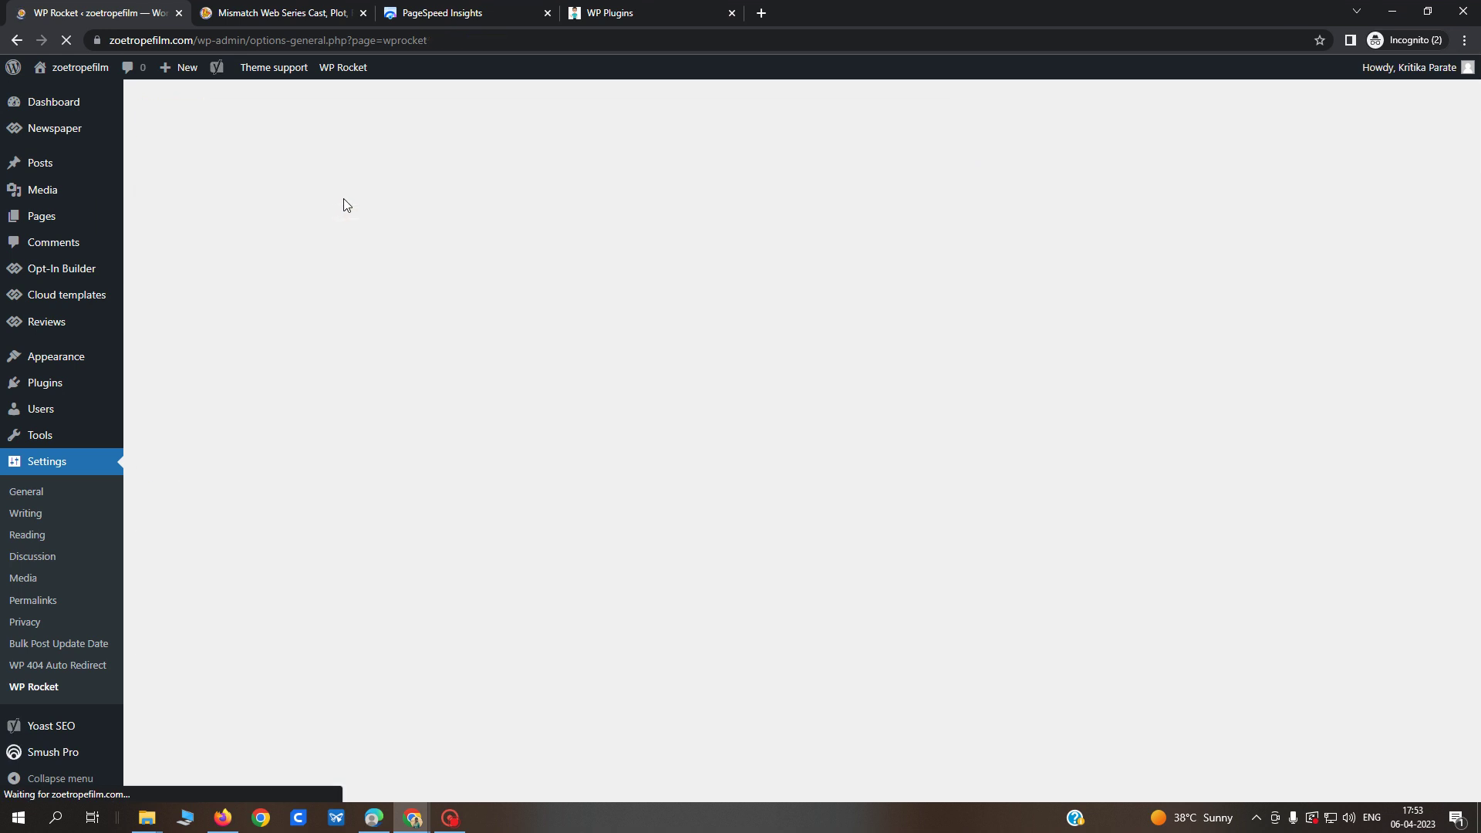
mouse_move(337, 74)
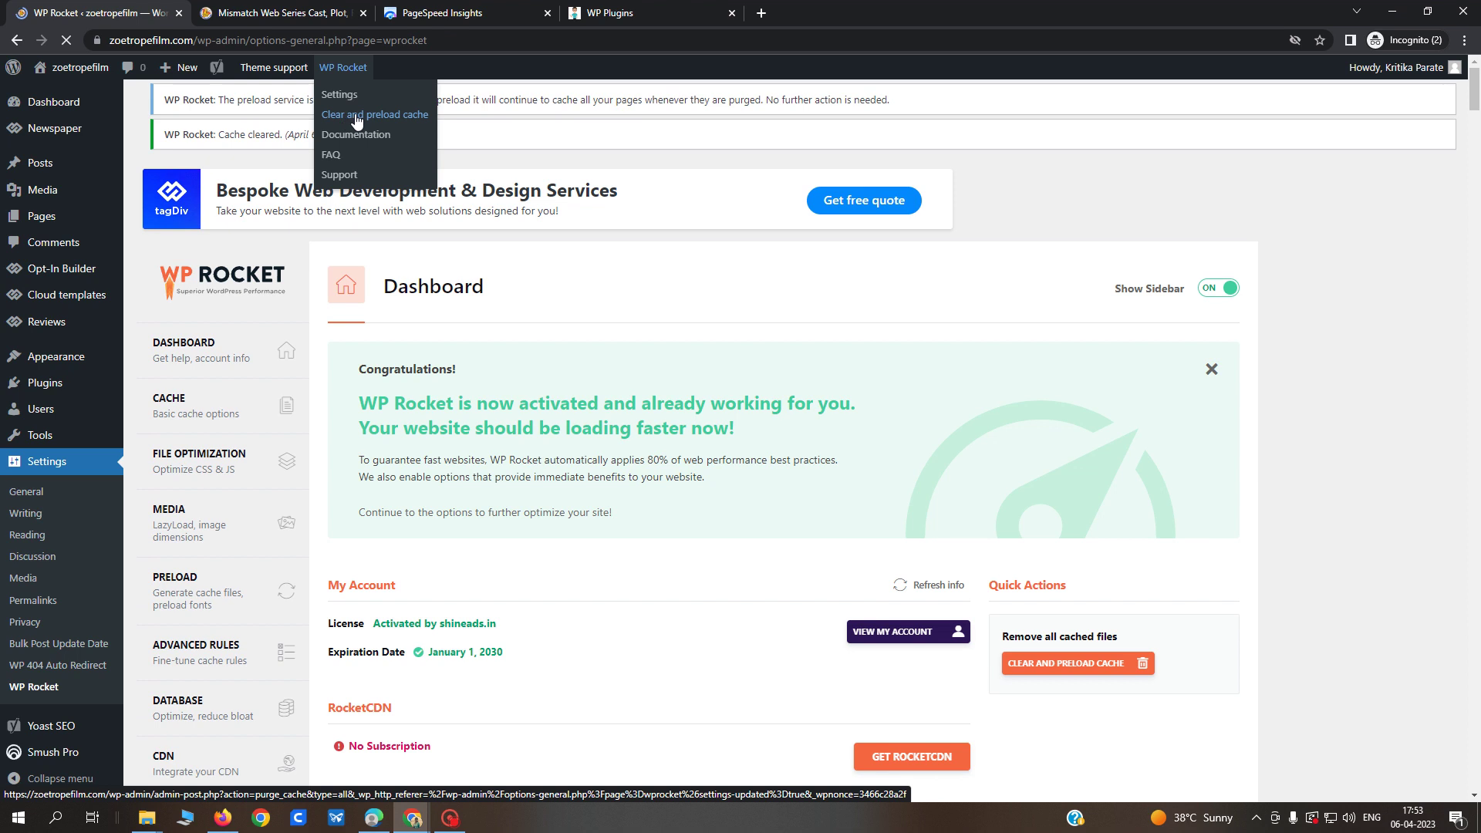
left_click(356, 116)
left_click(443, 25)
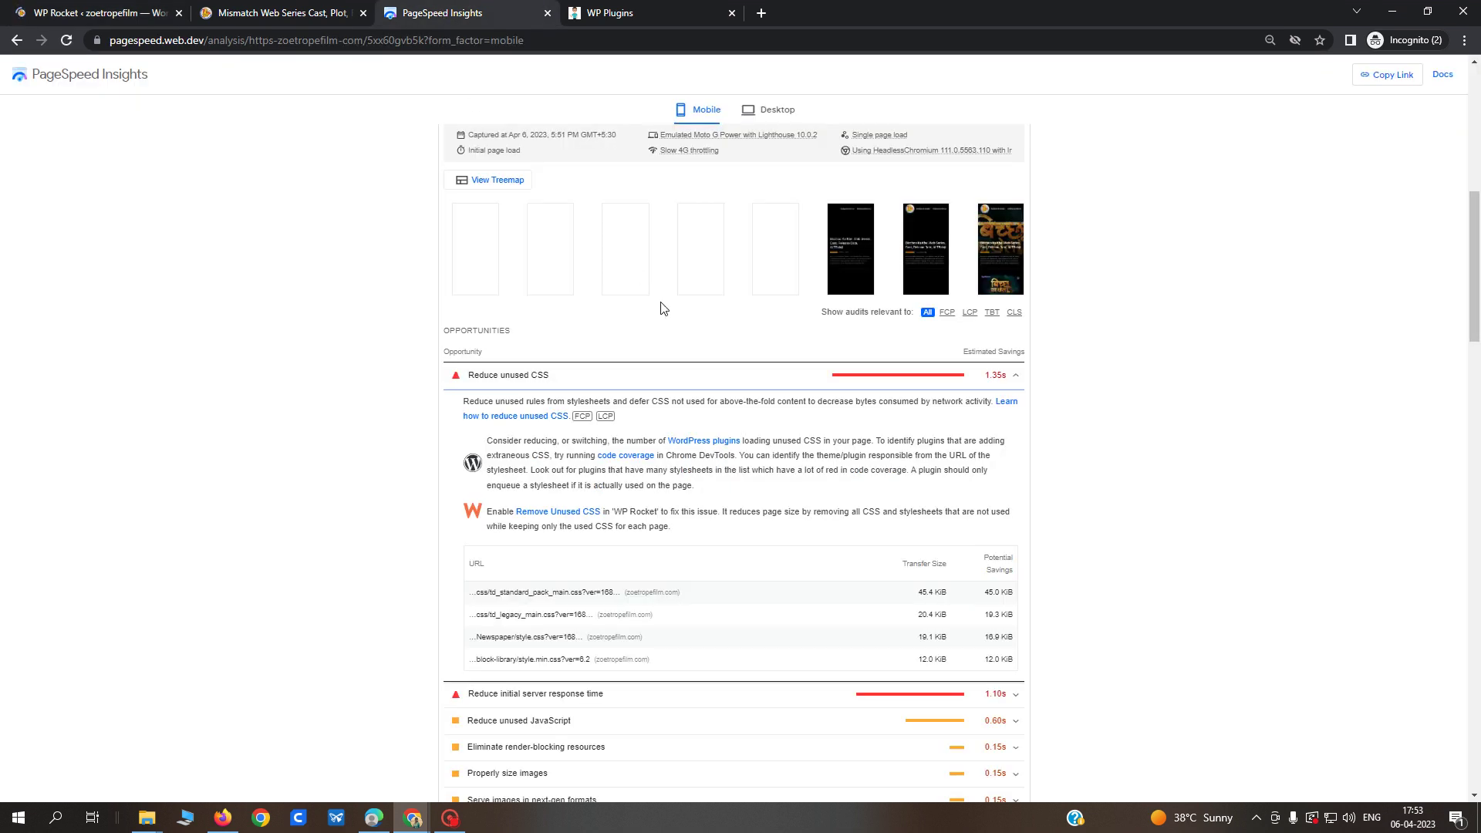
scroll(663, 308, "up", 10)
left_click(1000, 146)
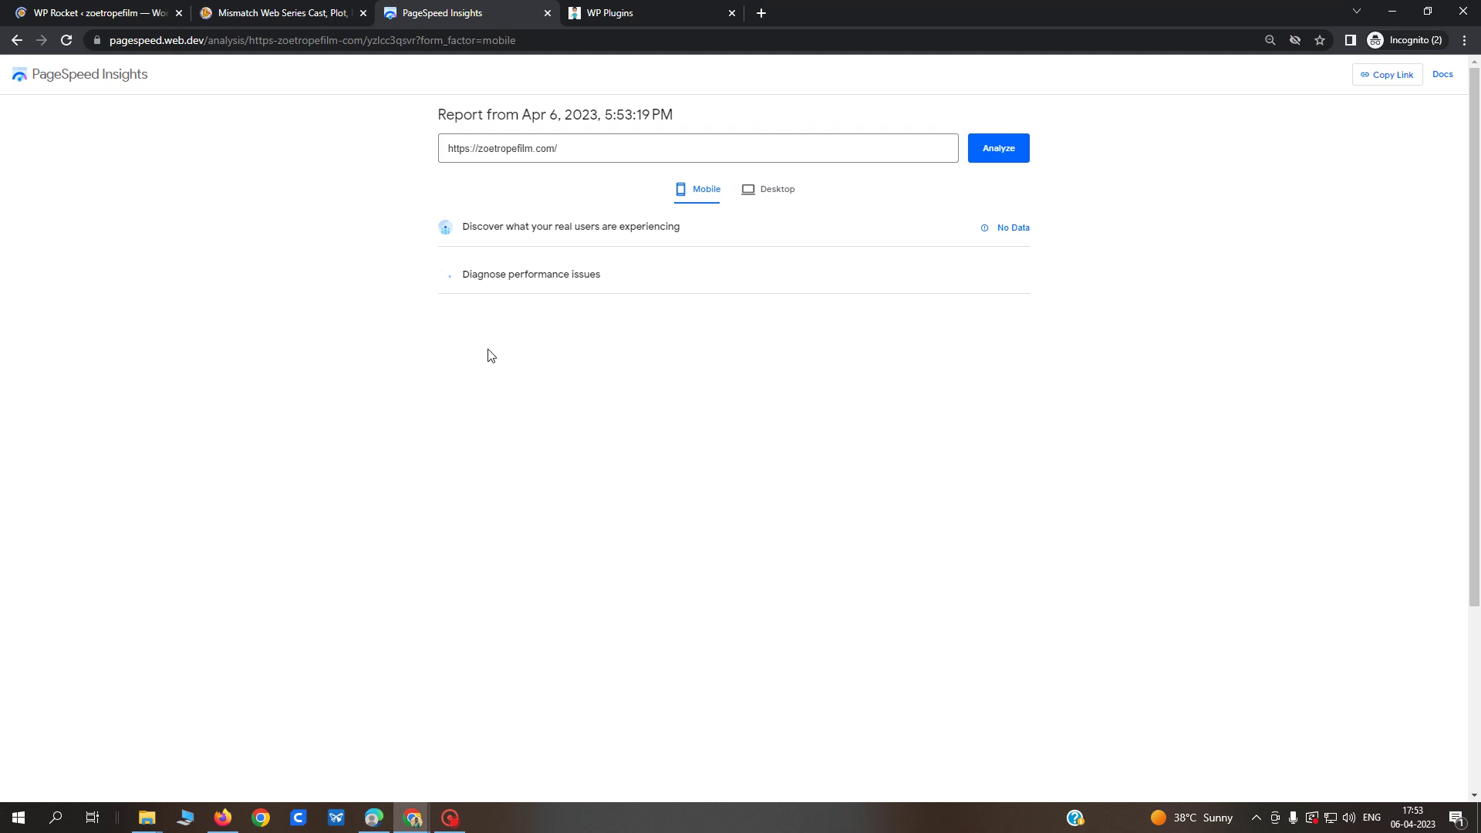
Review WP Rocket's mobile cache, user cache and lifespan settings, along with its CSS and JavaScript file optimization options.
left_click(122, 19)
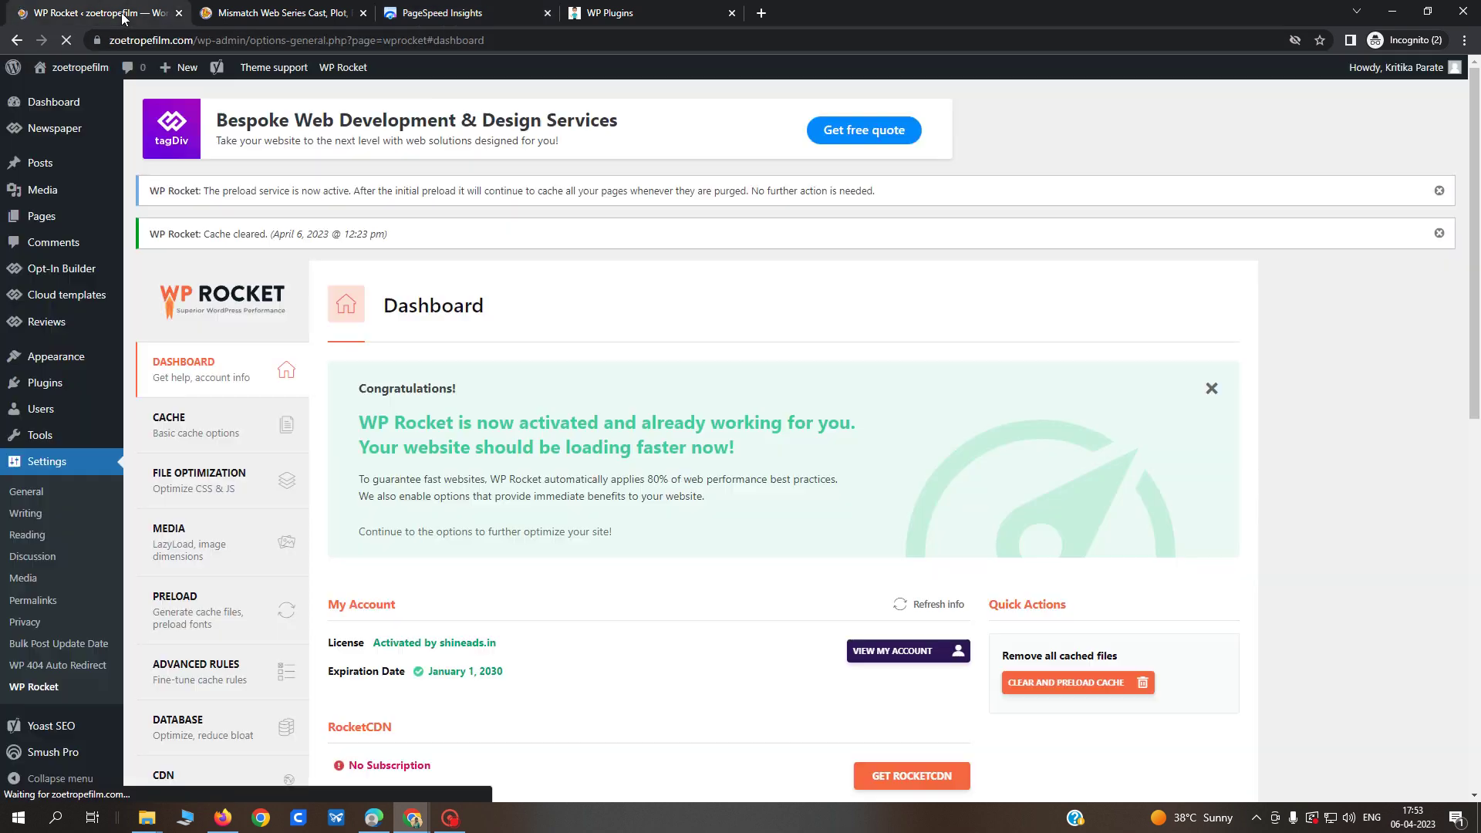
left_click(297, 421)
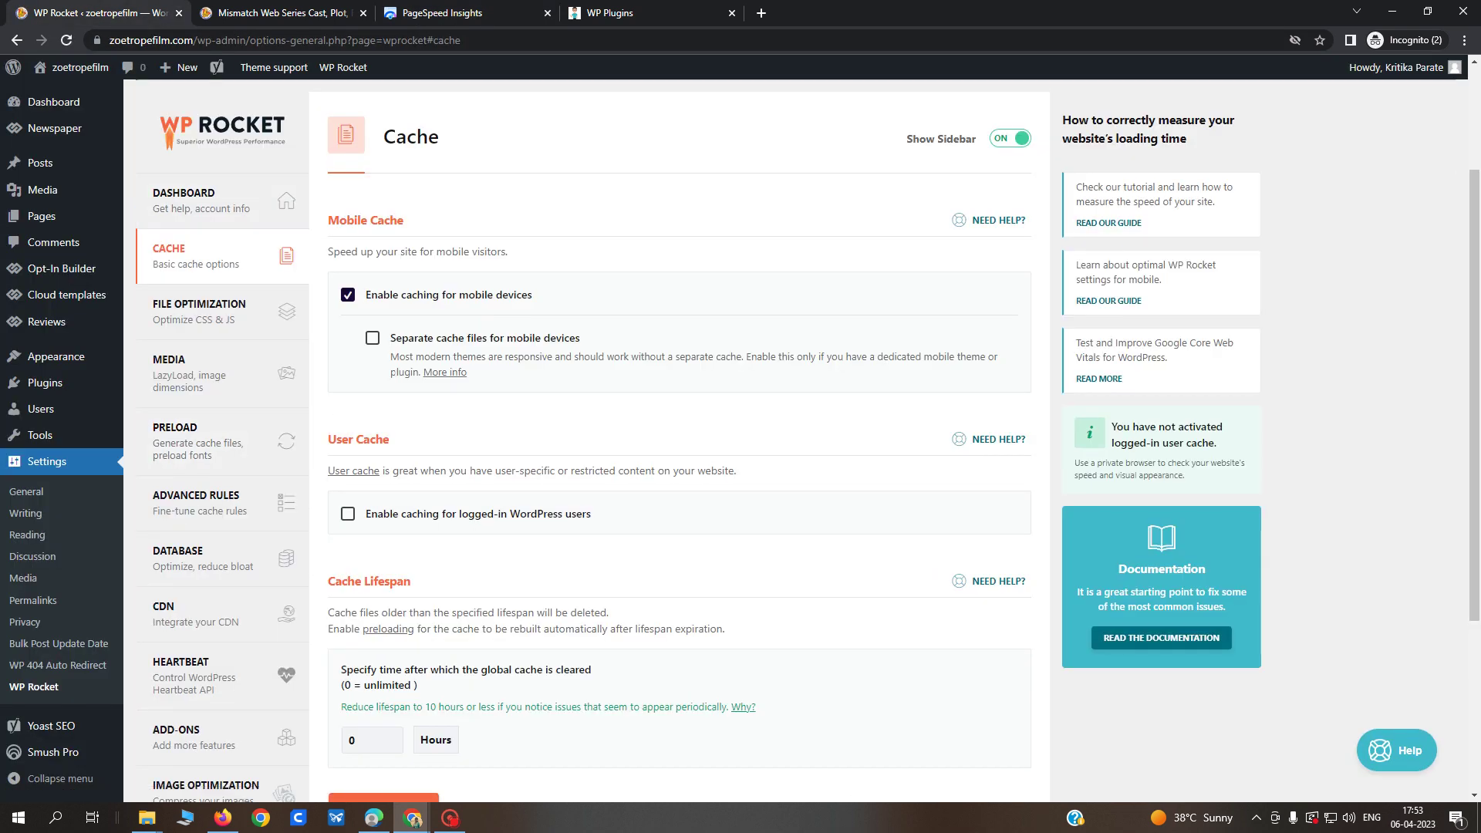
scroll(342, 405, "down", 3)
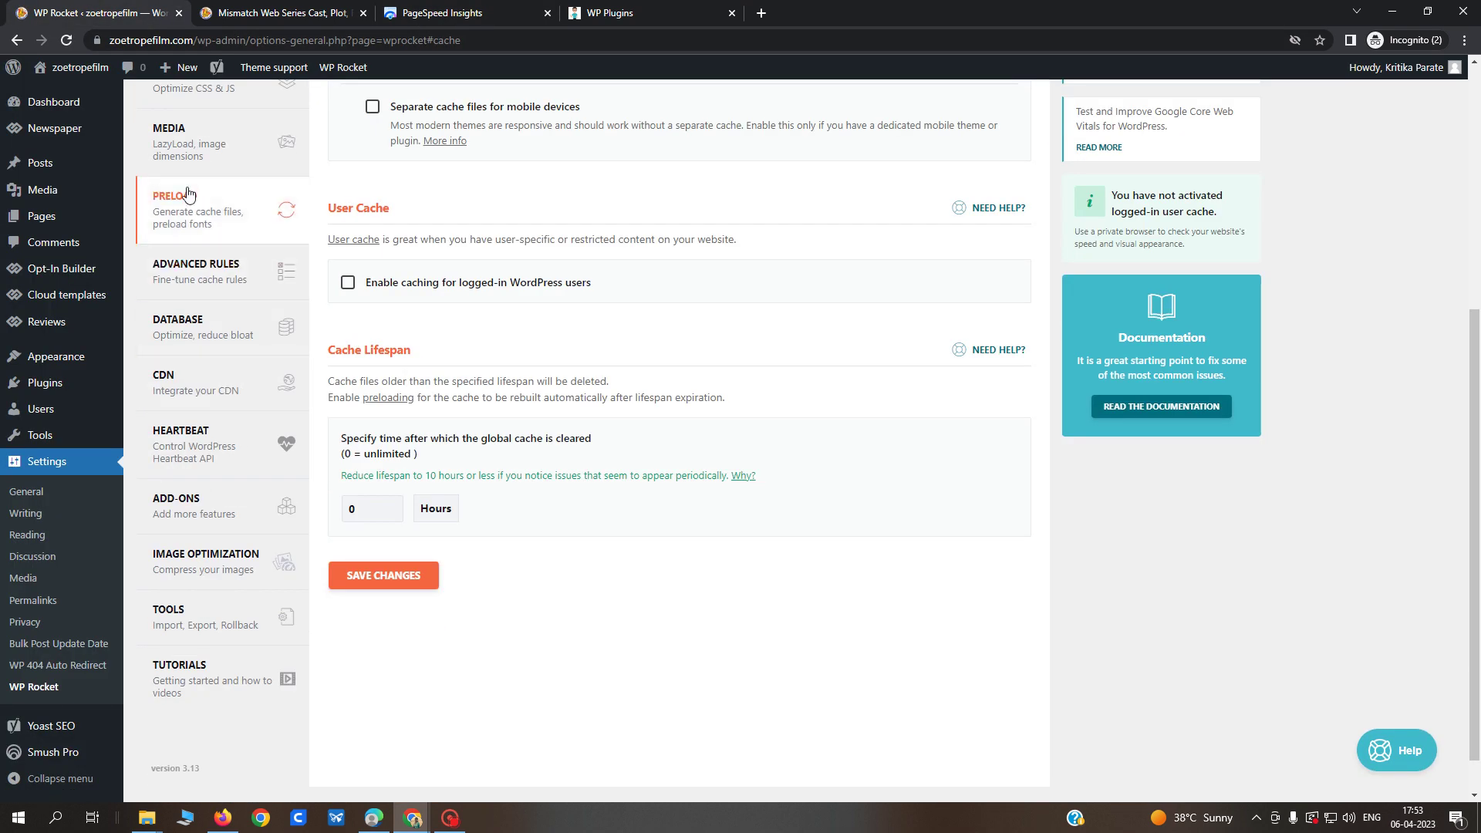
scroll(193, 207, "up", 2)
left_click(200, 232)
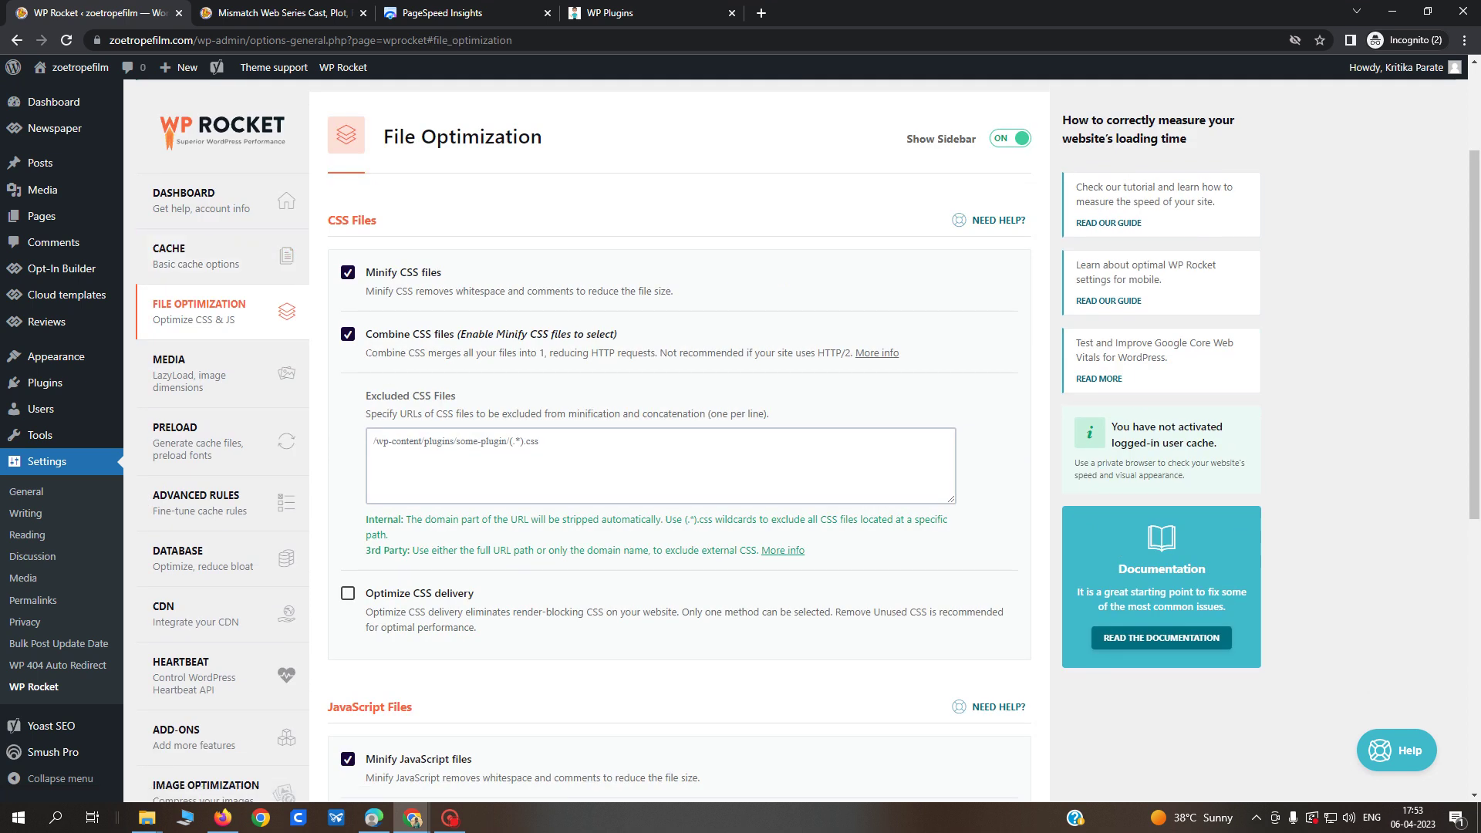
scroll(485, 501, "down", 2)
scroll(485, 501, "down", 1)
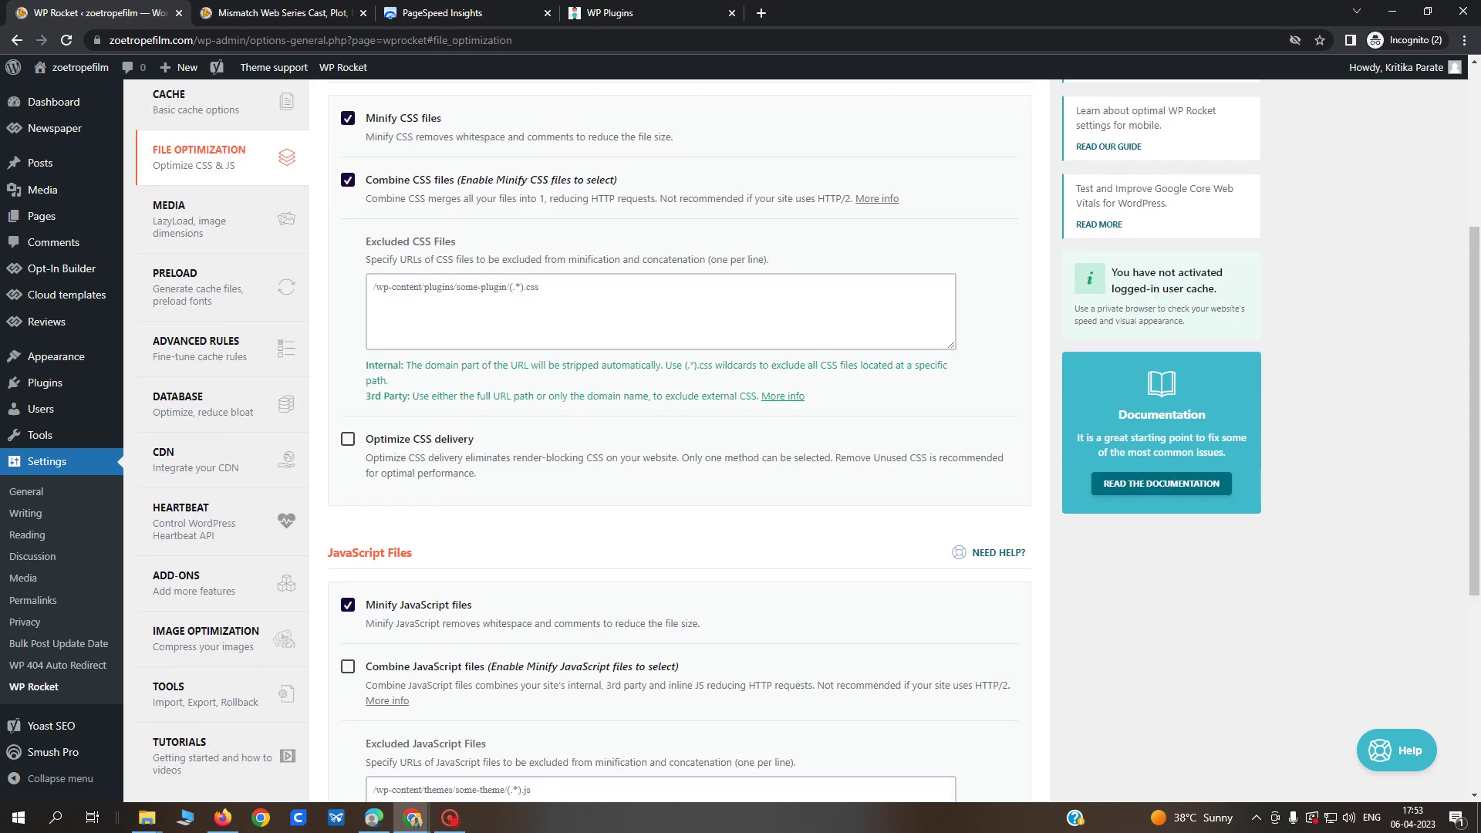
left_click(471, 12)
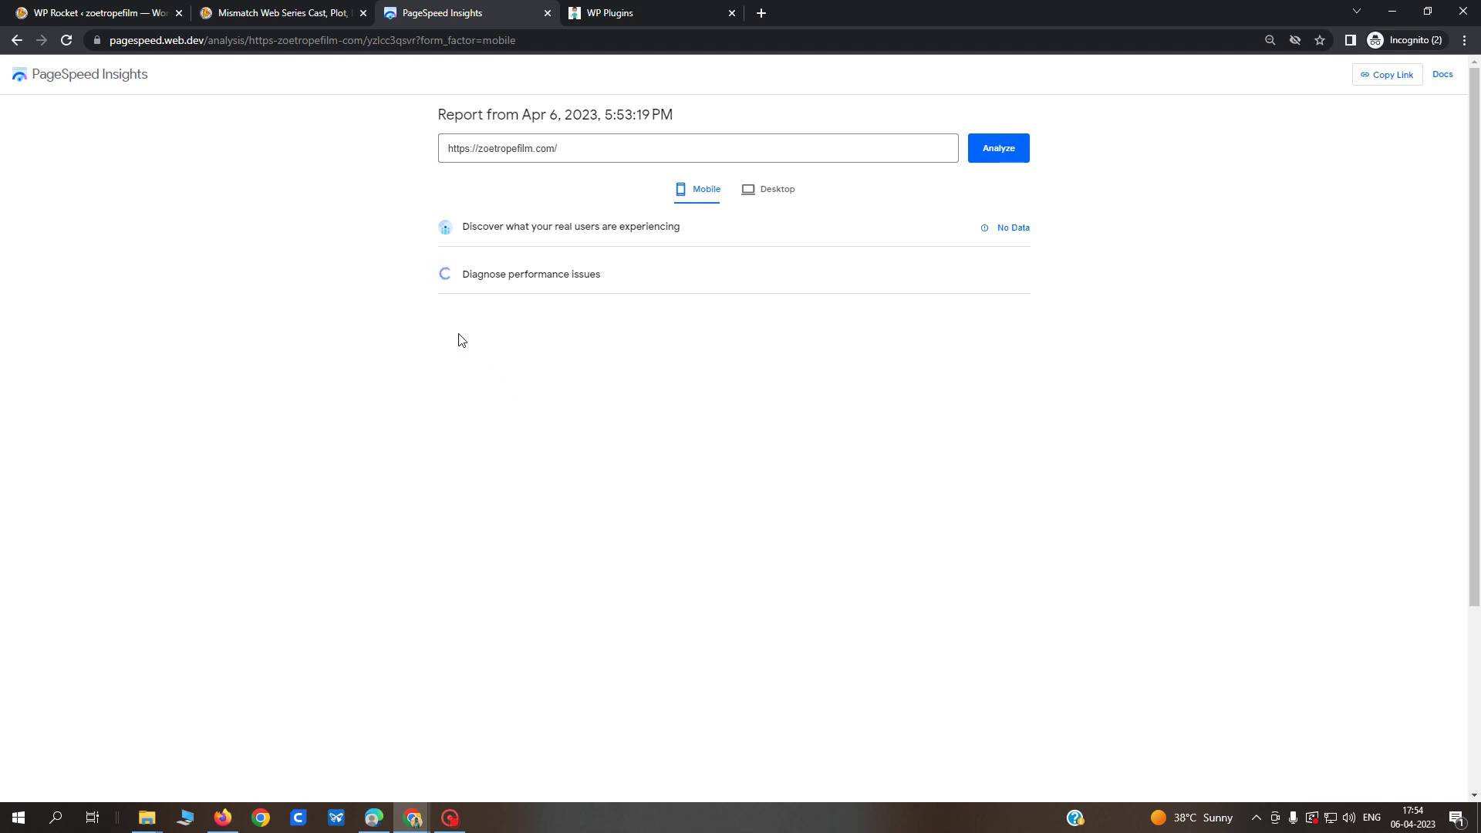
left_click(85, 11)
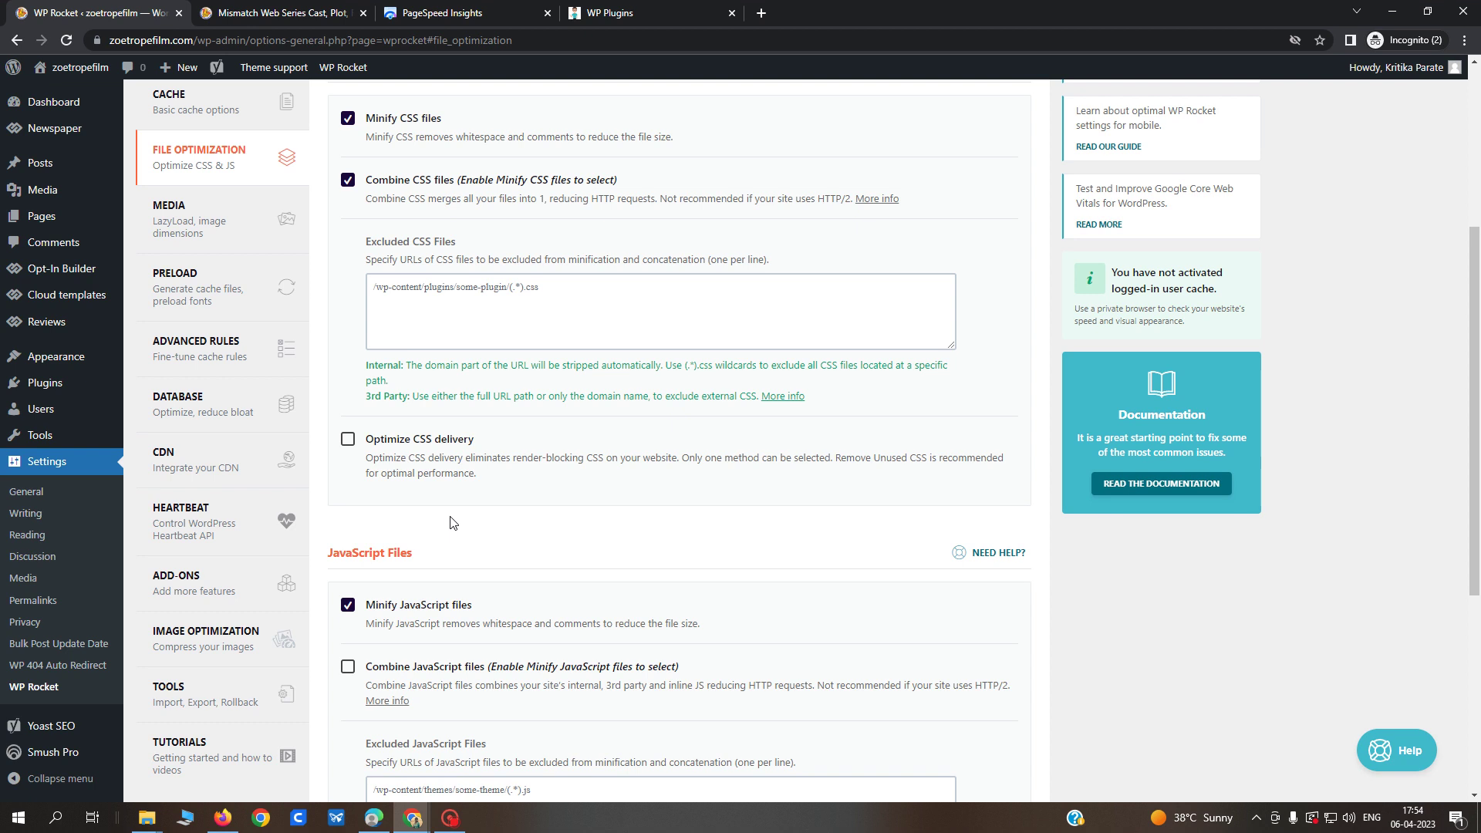
left_click(456, 16)
left_click(995, 148)
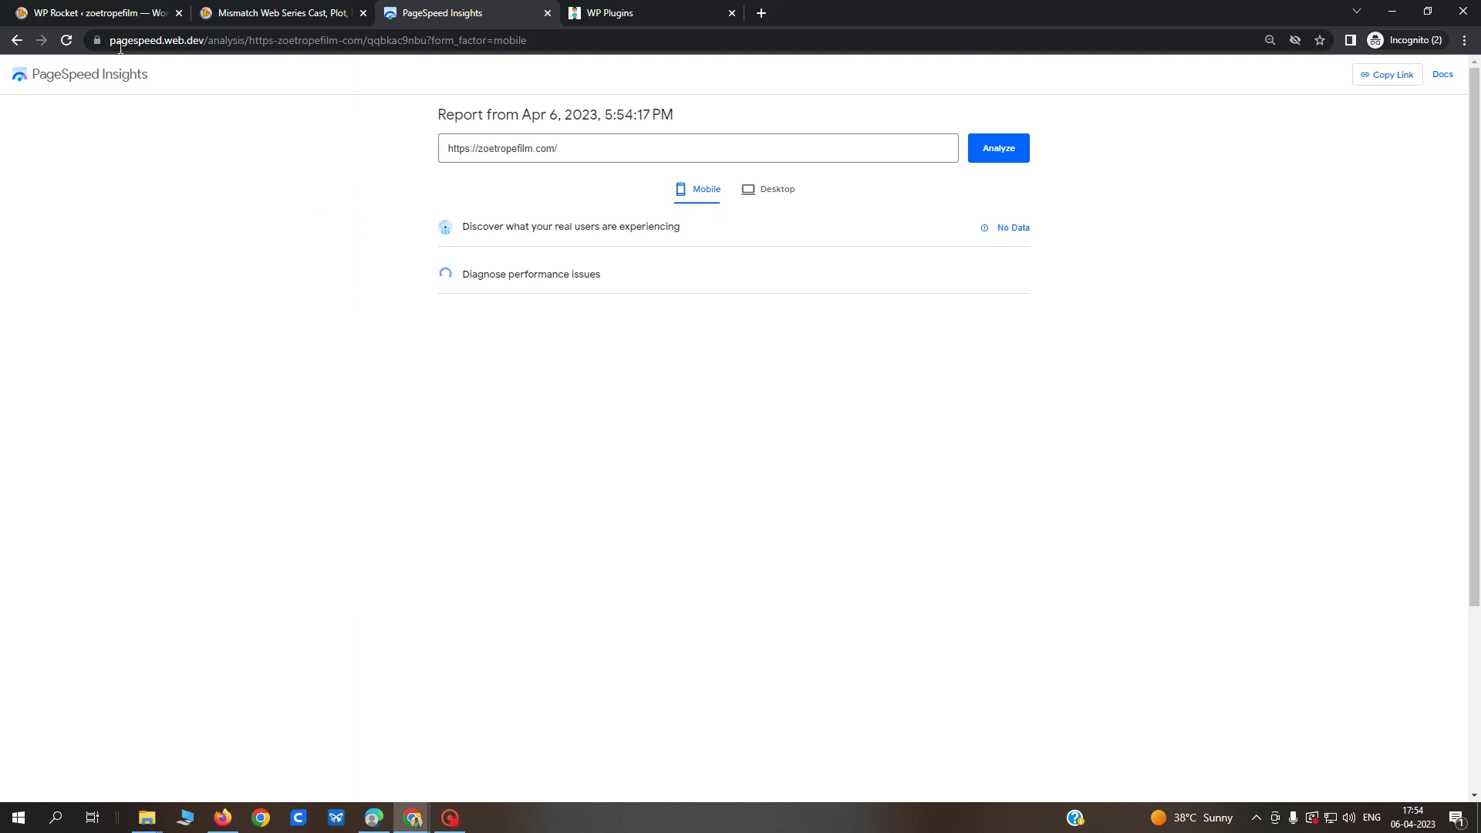
Open the zoetropefilm.com homepage in a separate window and examine its layout and images down to the footer.
left_click(108, 20)
mouse_move(85, 69)
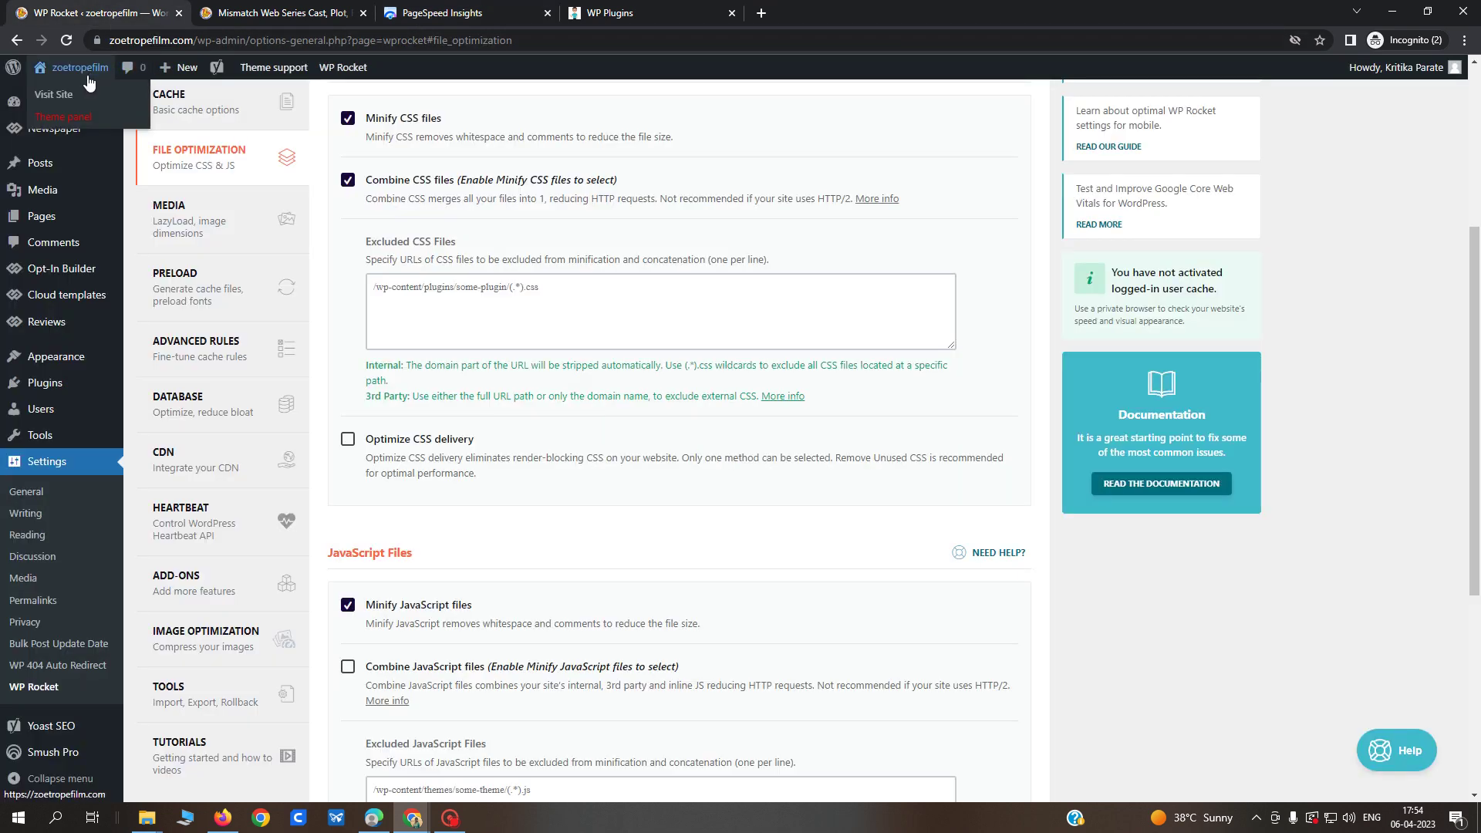
right_click(63, 95)
left_click(101, 122)
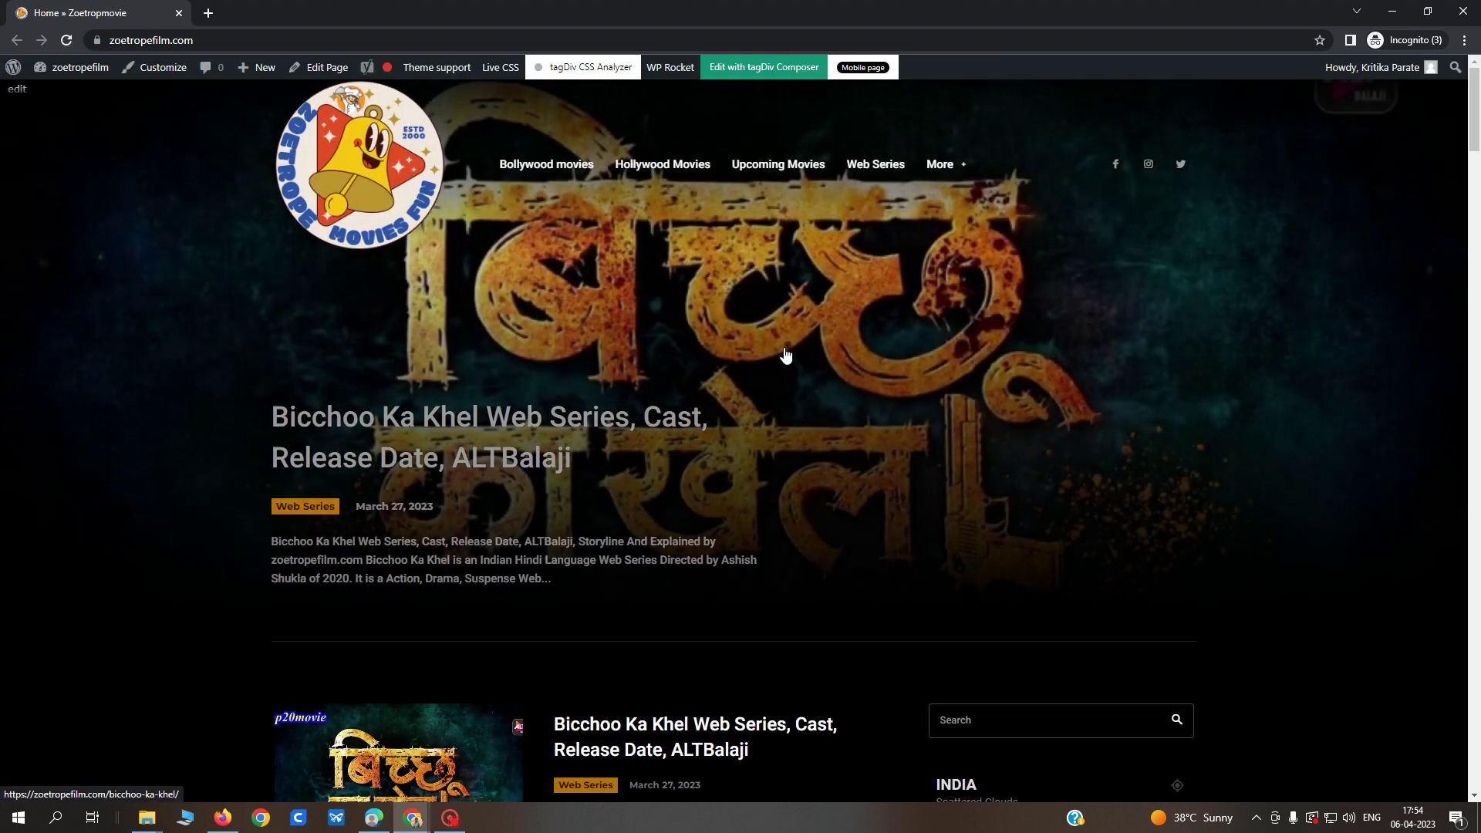
scroll(858, 402, "down", 10)
scroll(858, 402, "down", 20)
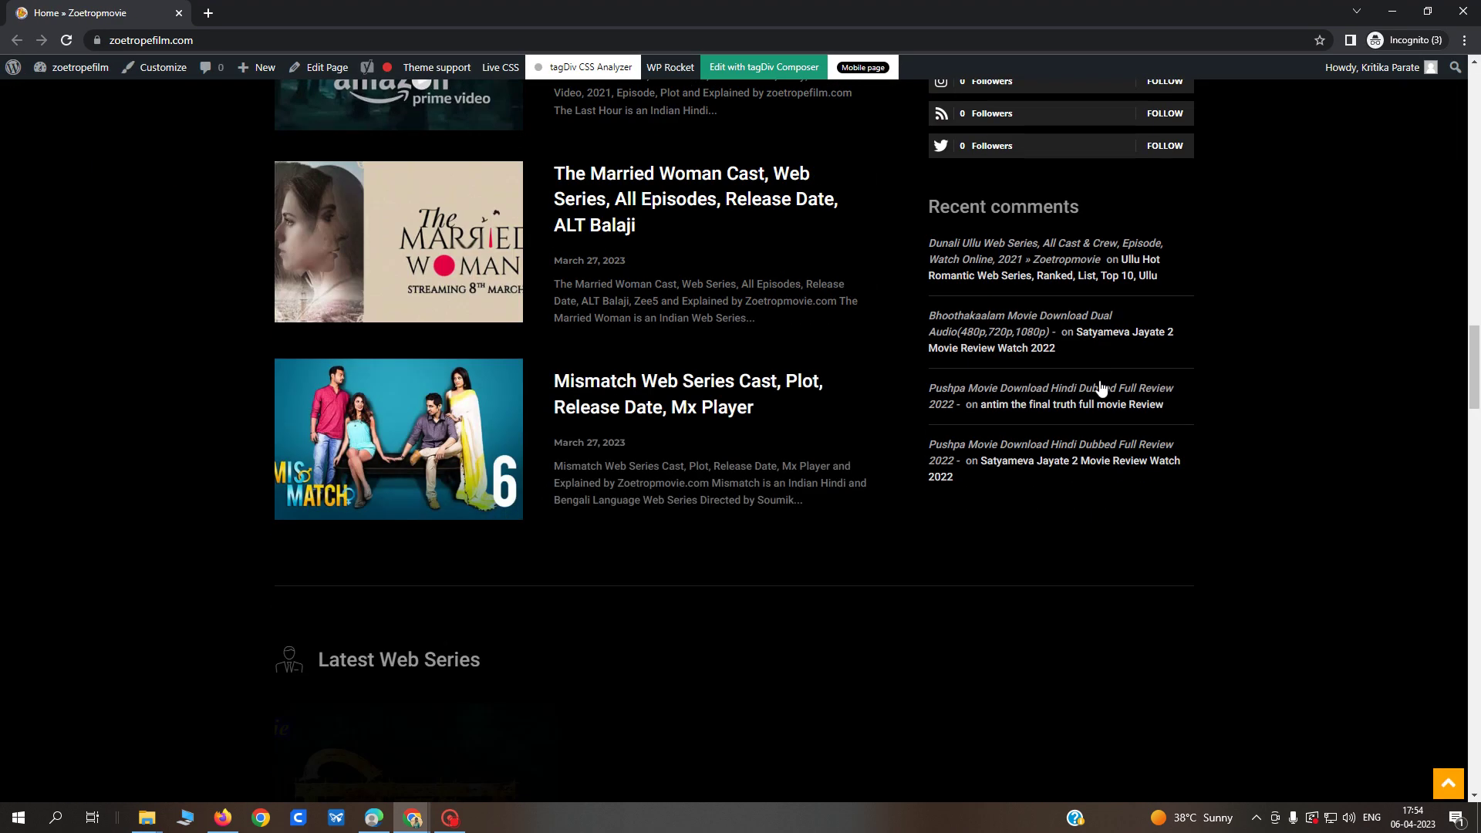
scroll(631, 471, "down", 20)
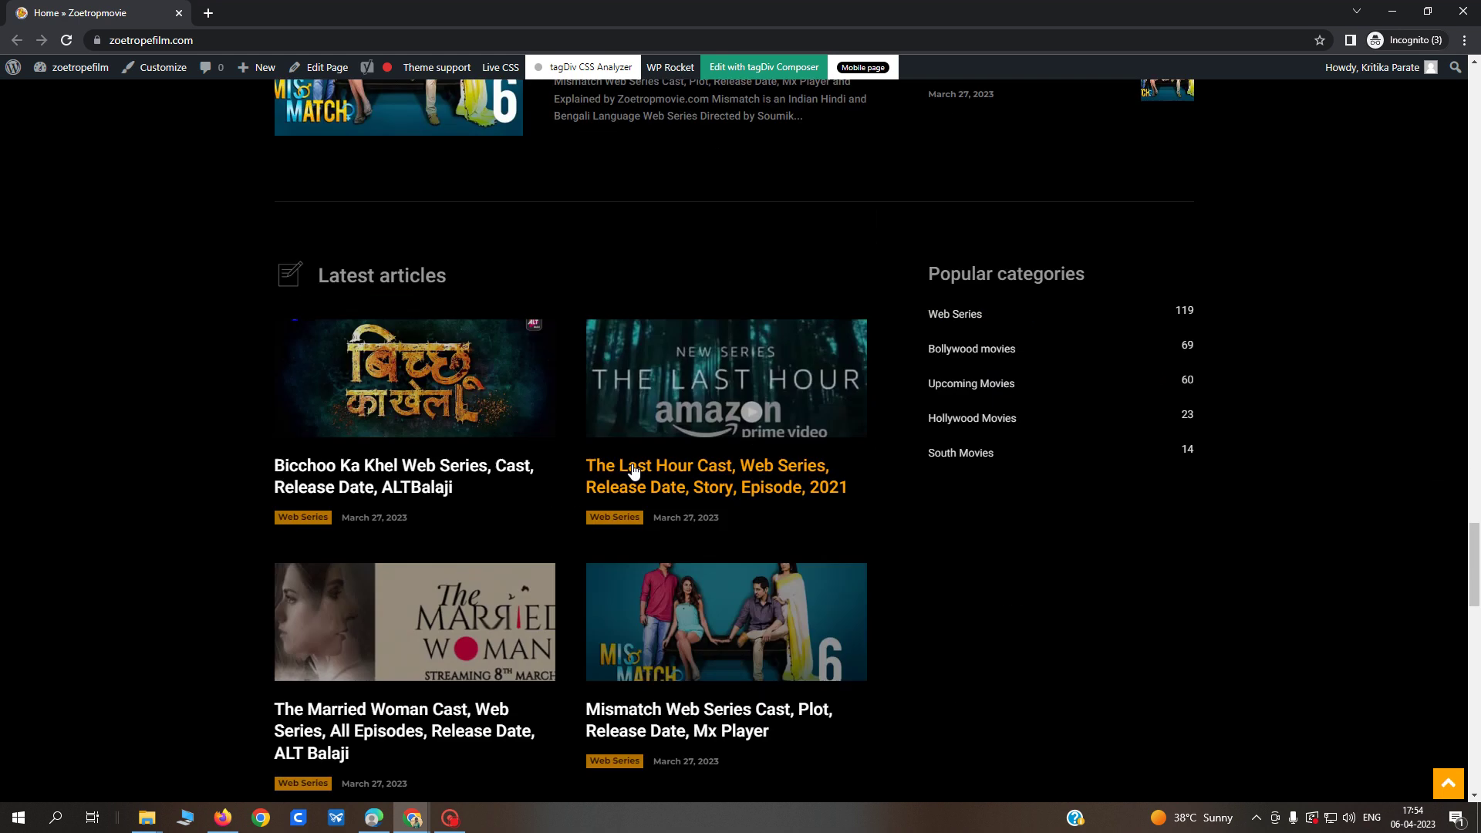
scroll(713, 460, "down", 10)
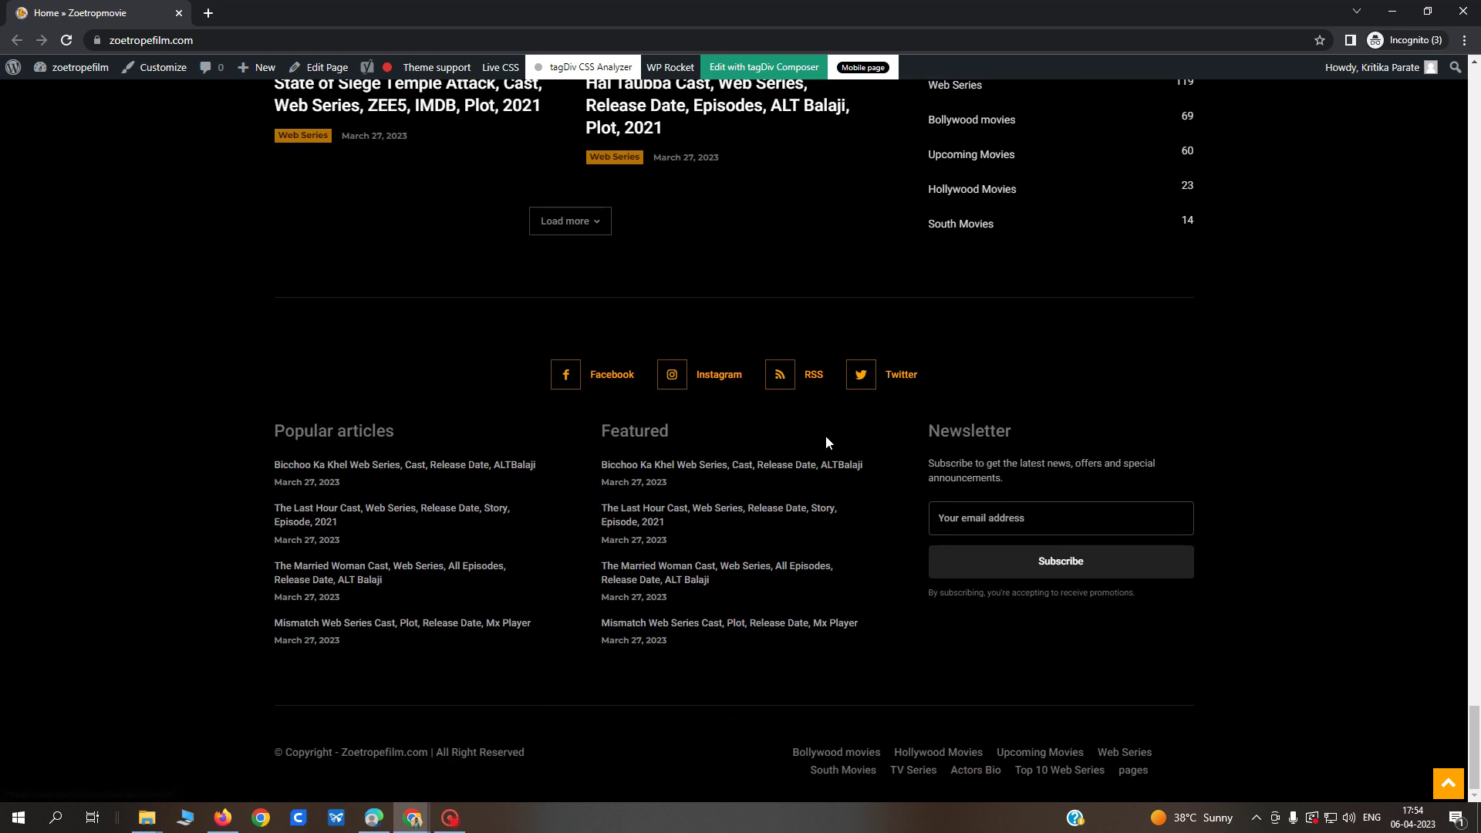
left_click(1389, 11)
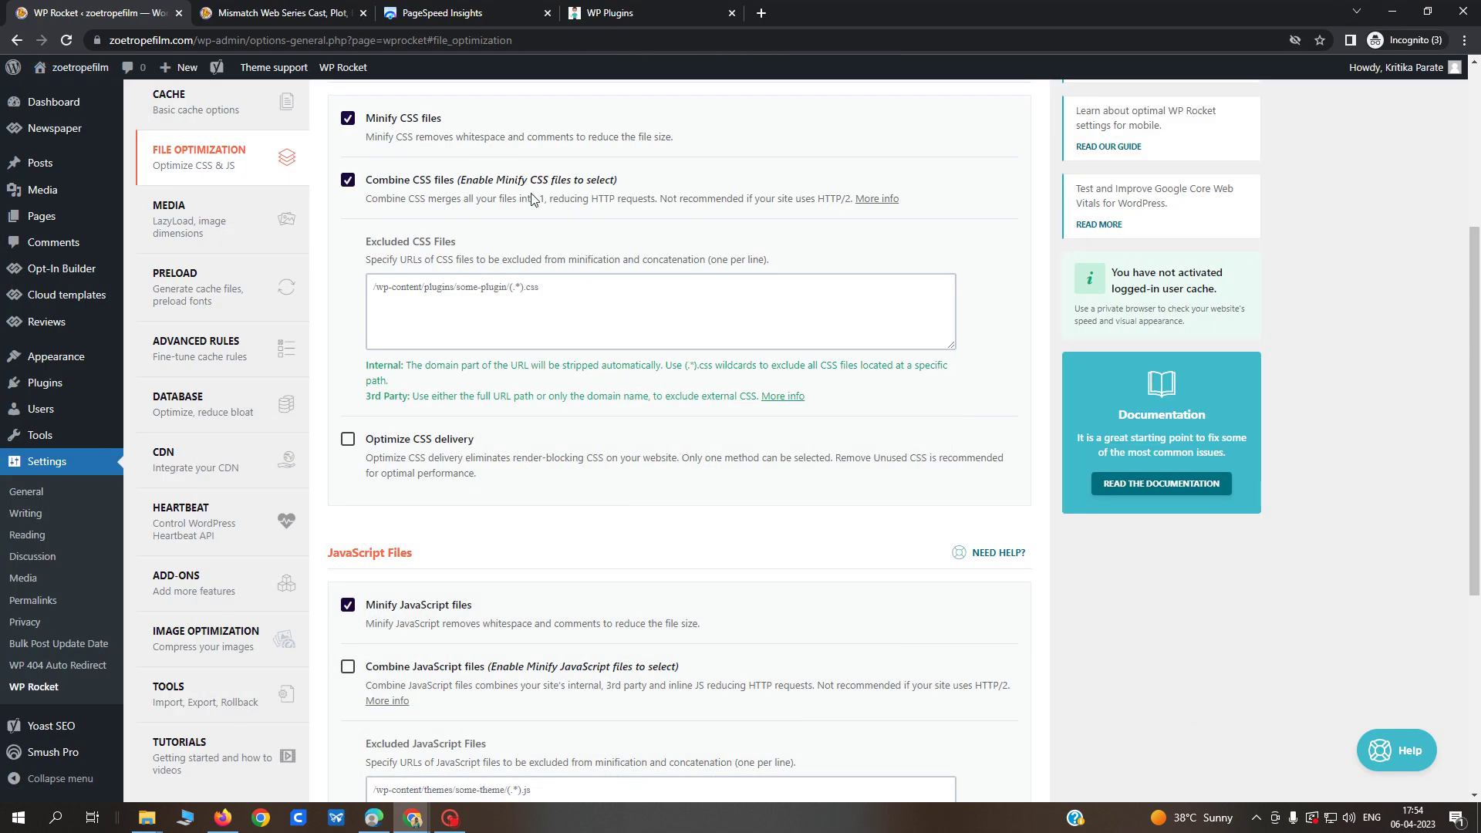
Compare the mobile and desktop performance results in the finished PageSpeed Insights report.
left_click(433, 16)
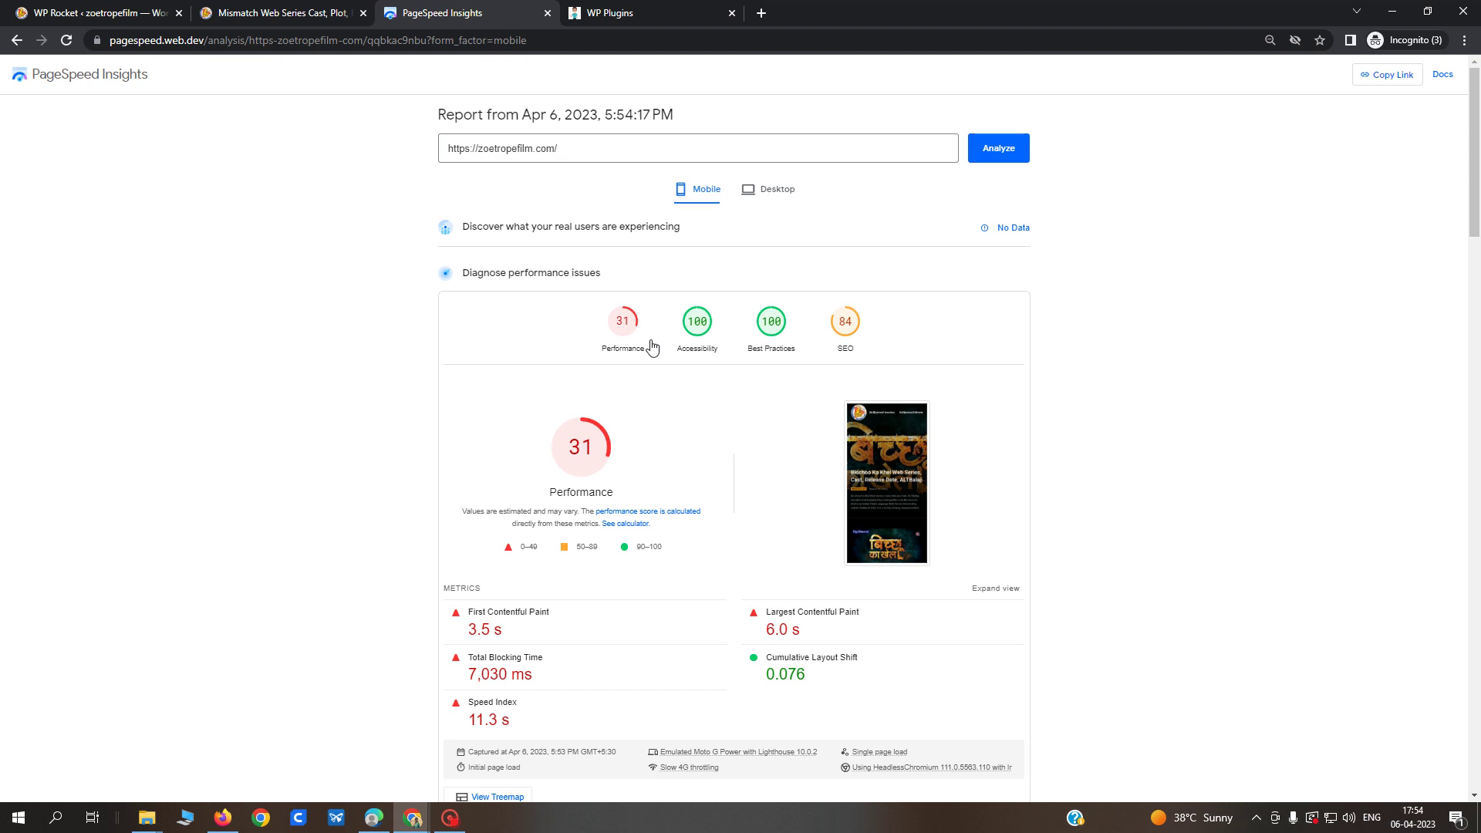
left_click(770, 189)
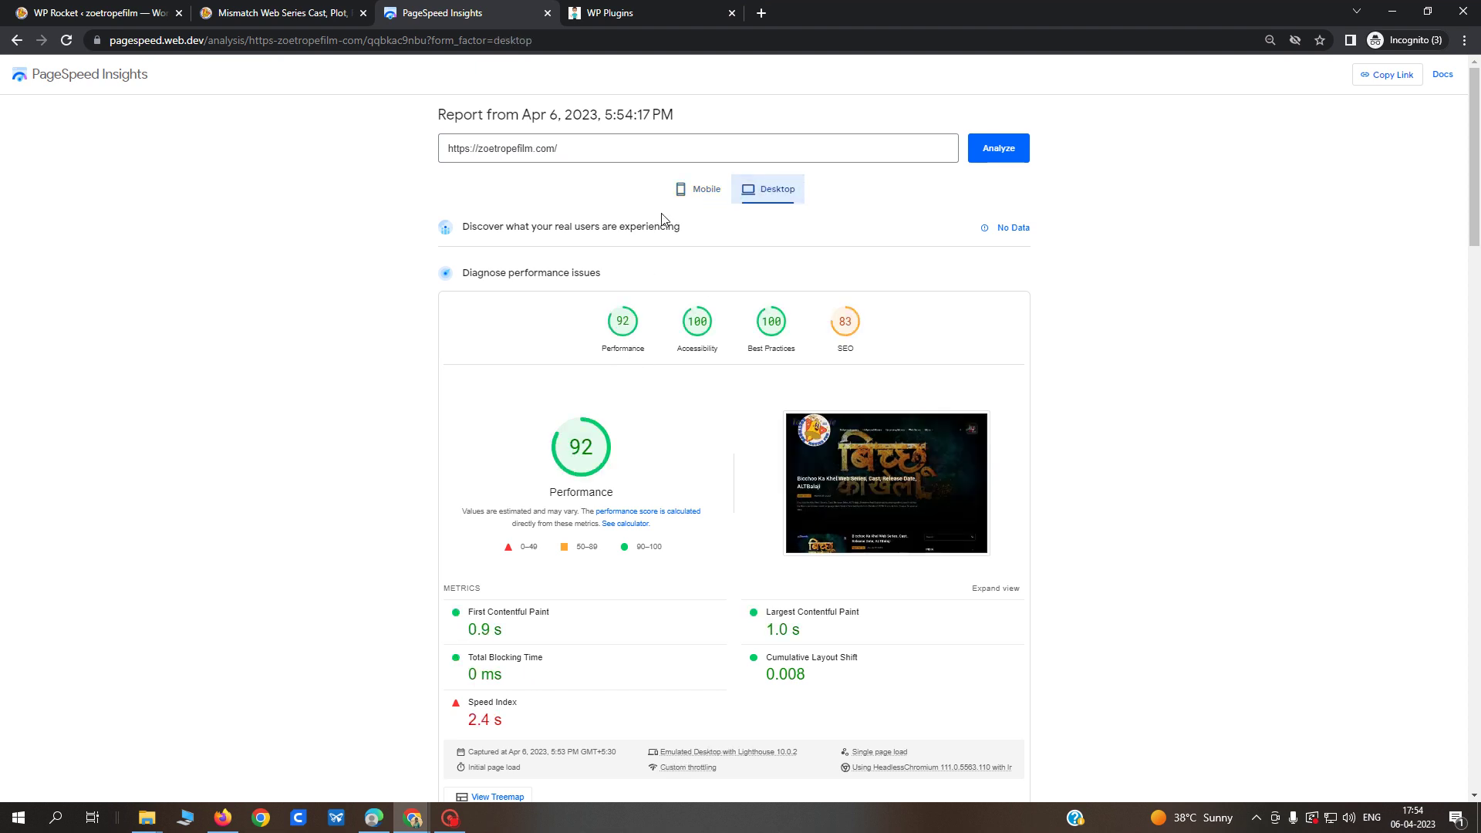
left_click(714, 192)
Turn off combining CSS files in WP Rocket and enable Optimize CSS delivery with Remove Unused CSS activated.
left_click(93, 12)
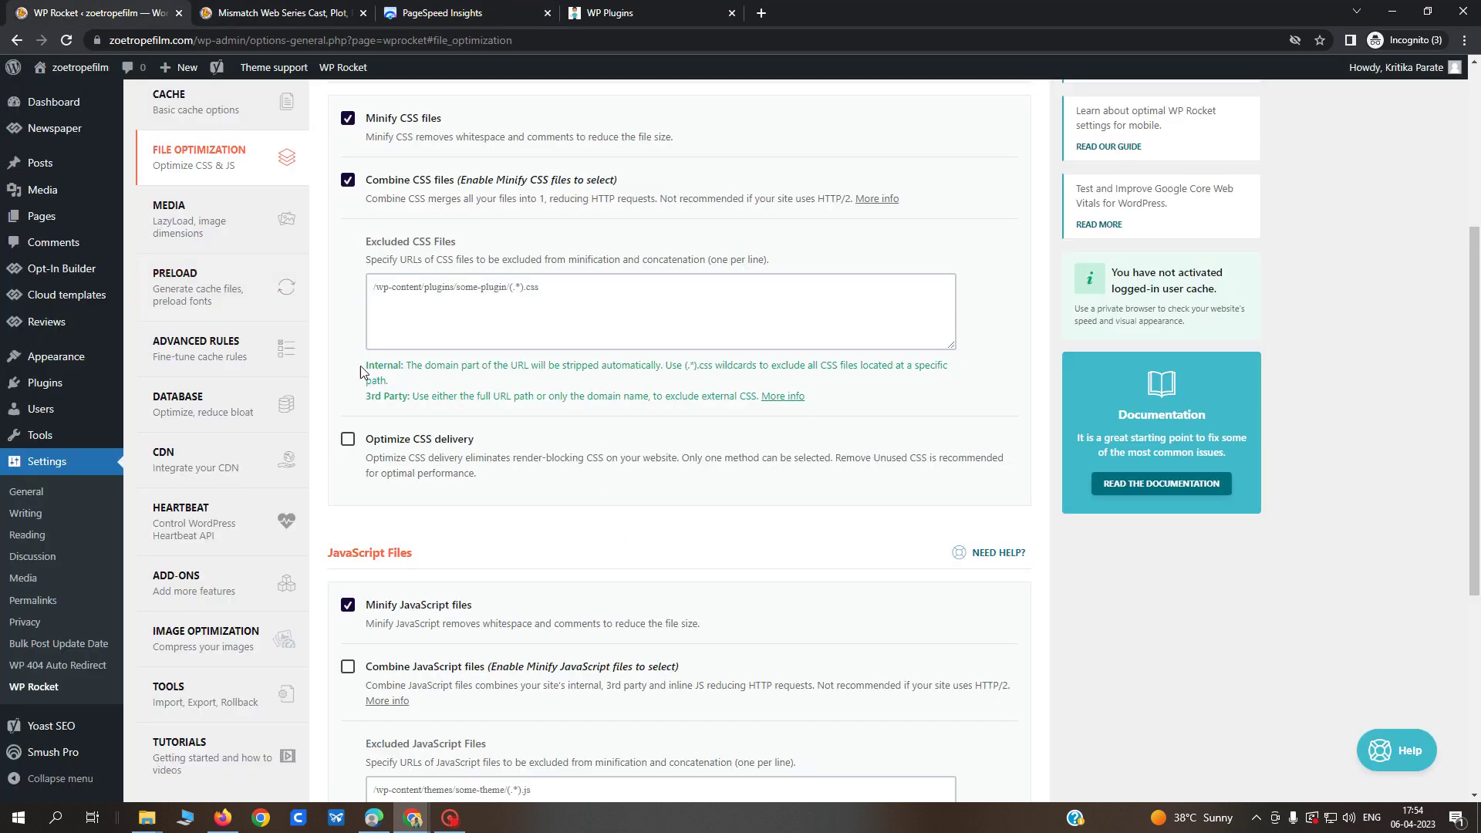
left_click(348, 182)
scroll(366, 276, "down", 2)
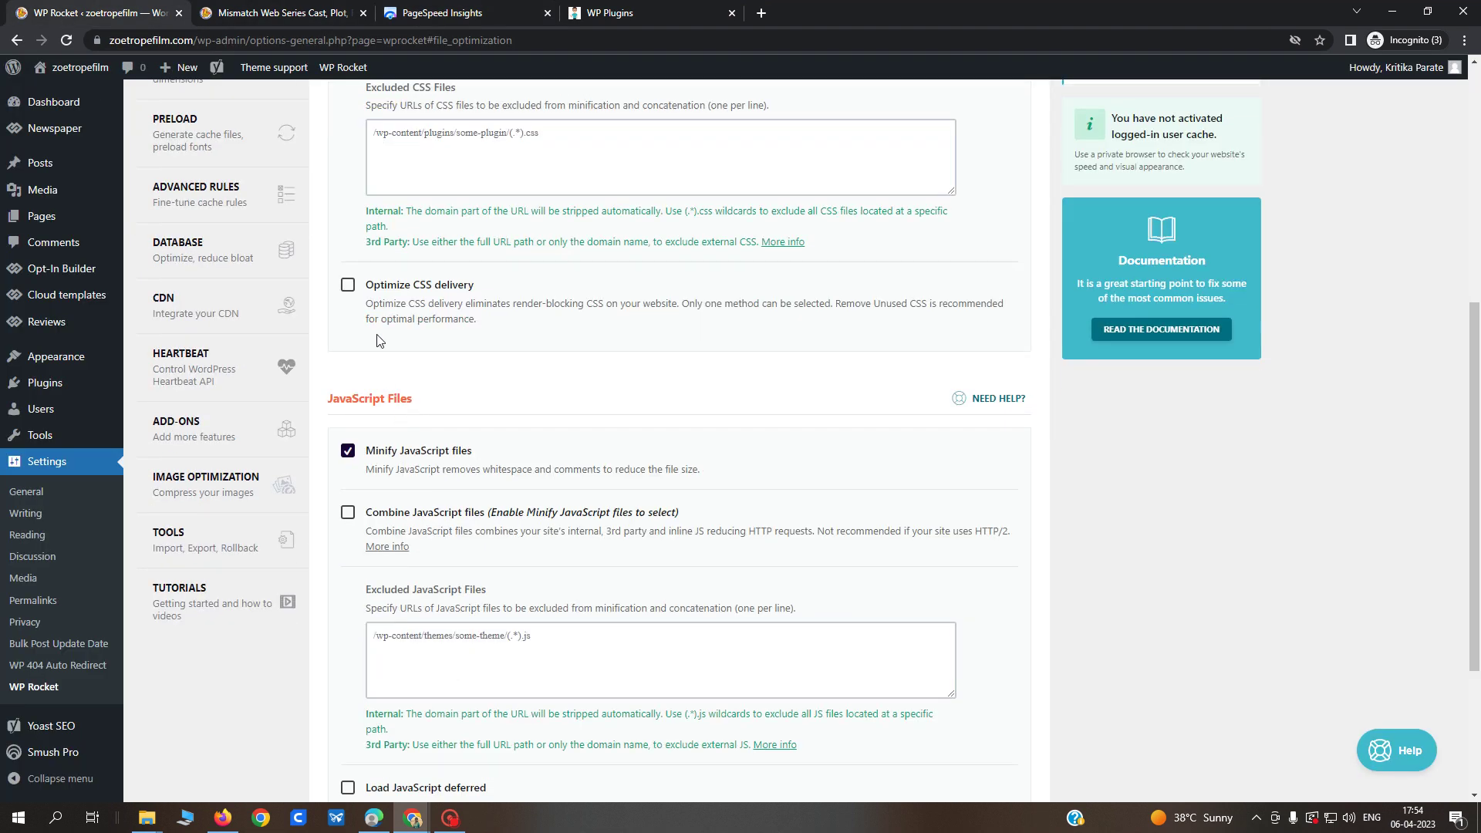
left_click(348, 285)
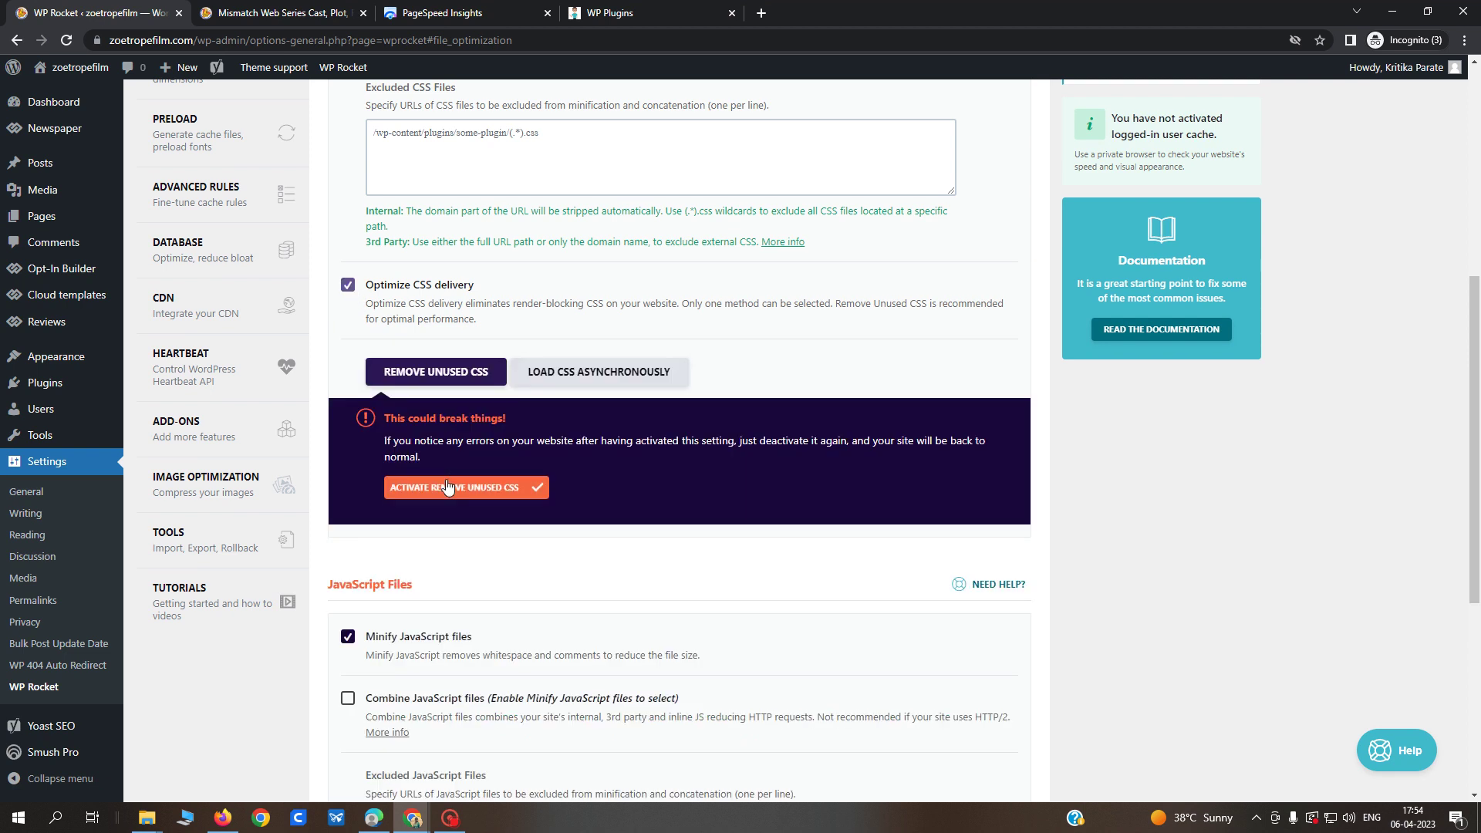
left_click(493, 488)
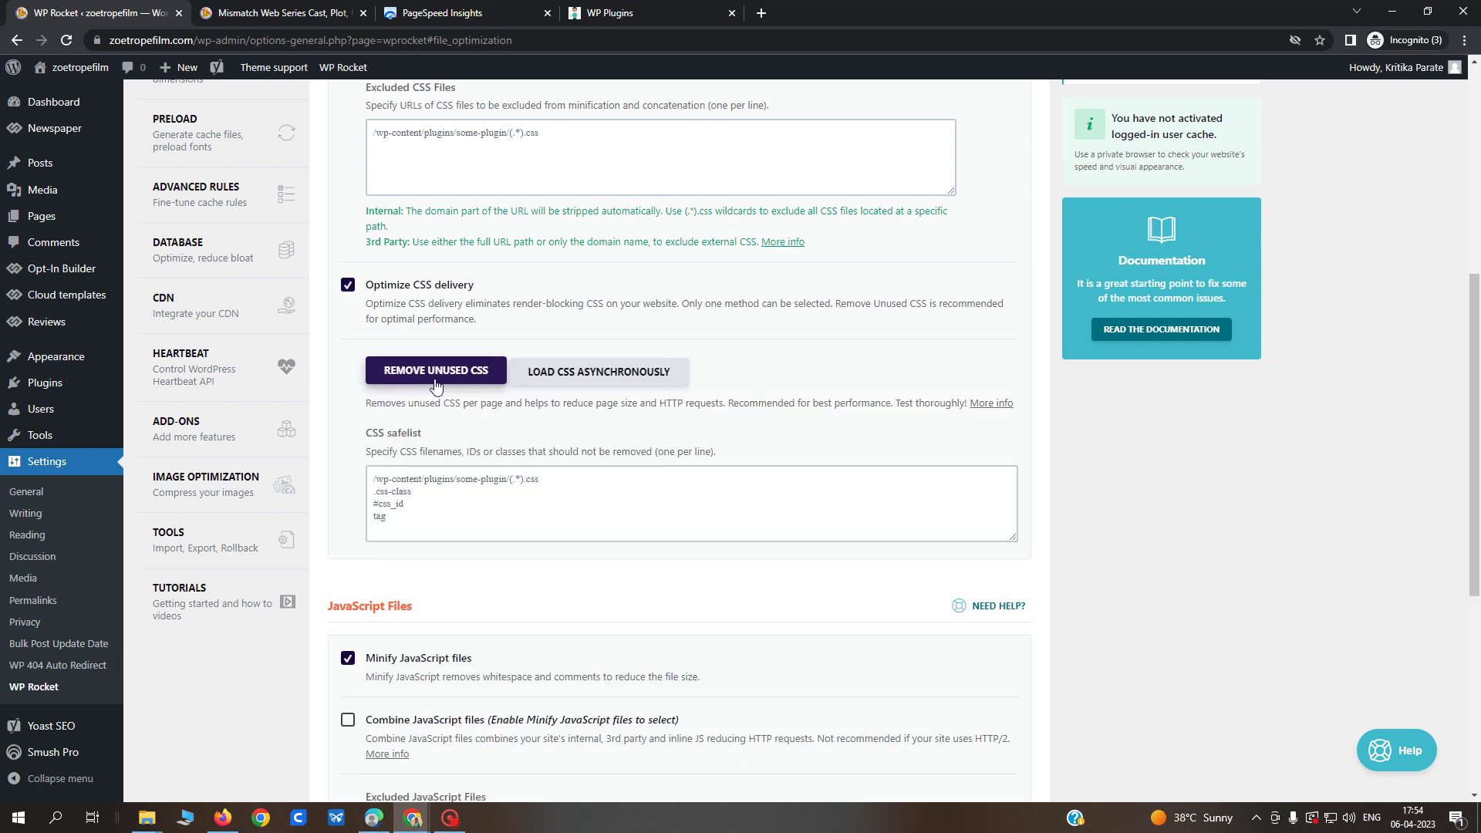
Enable combining JavaScript files, loading JavaScript deferred and delaying JavaScript execution in WP Rocket.
scroll(455, 555, "down", 4)
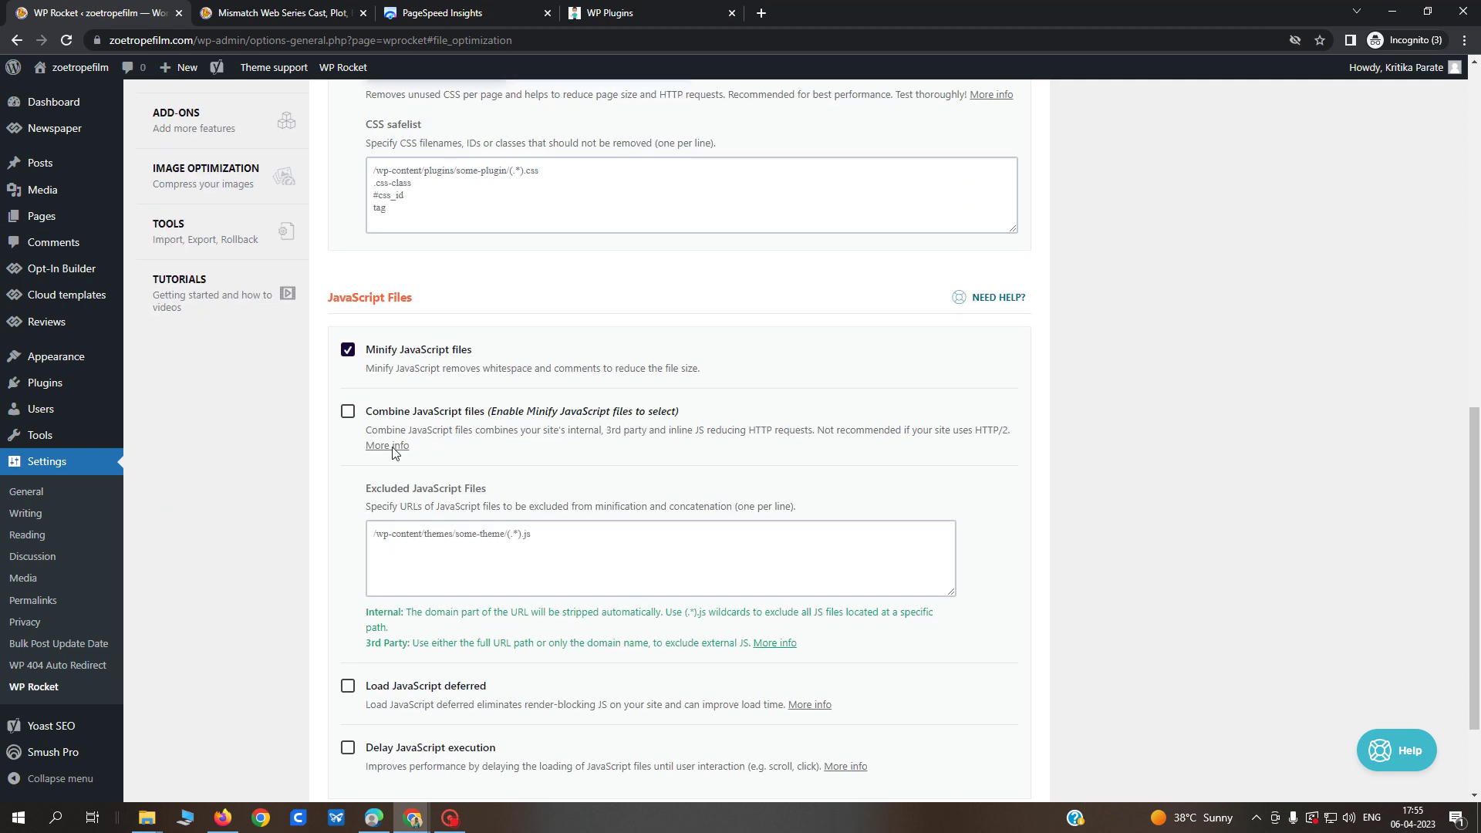
left_click(348, 412)
left_click(461, 548)
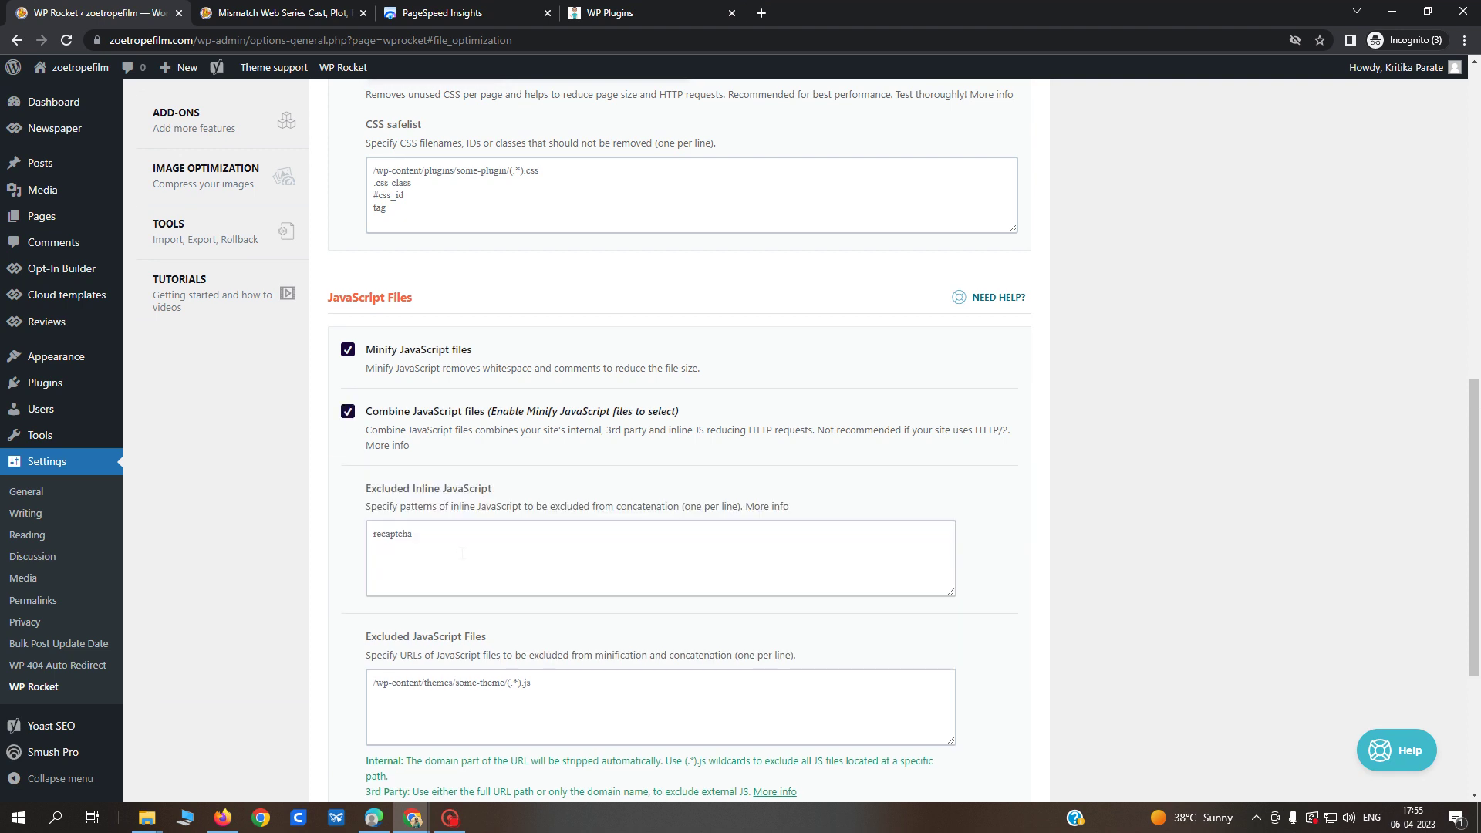
scroll(462, 553, "down", 4)
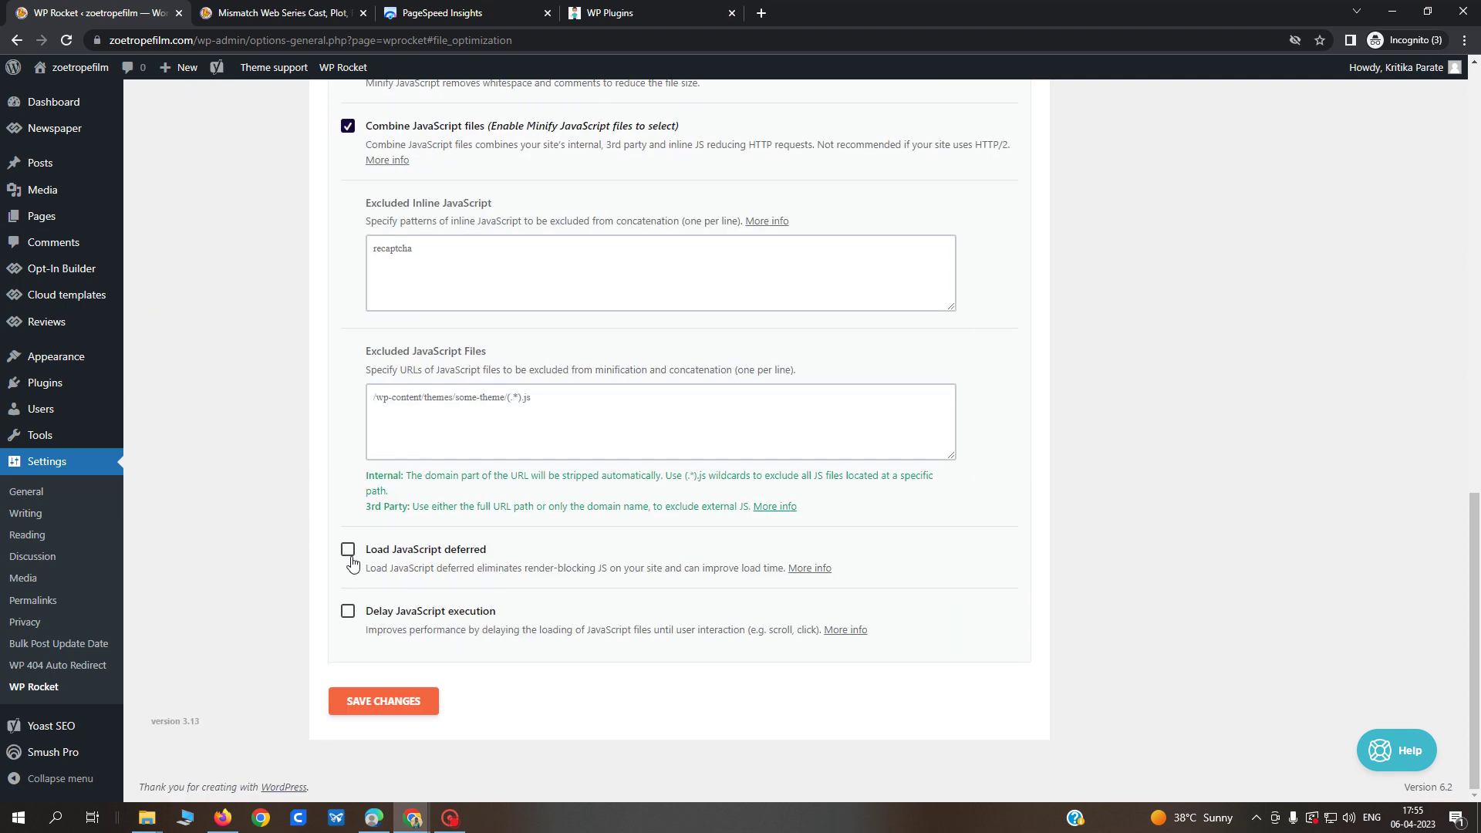
left_click(349, 552)
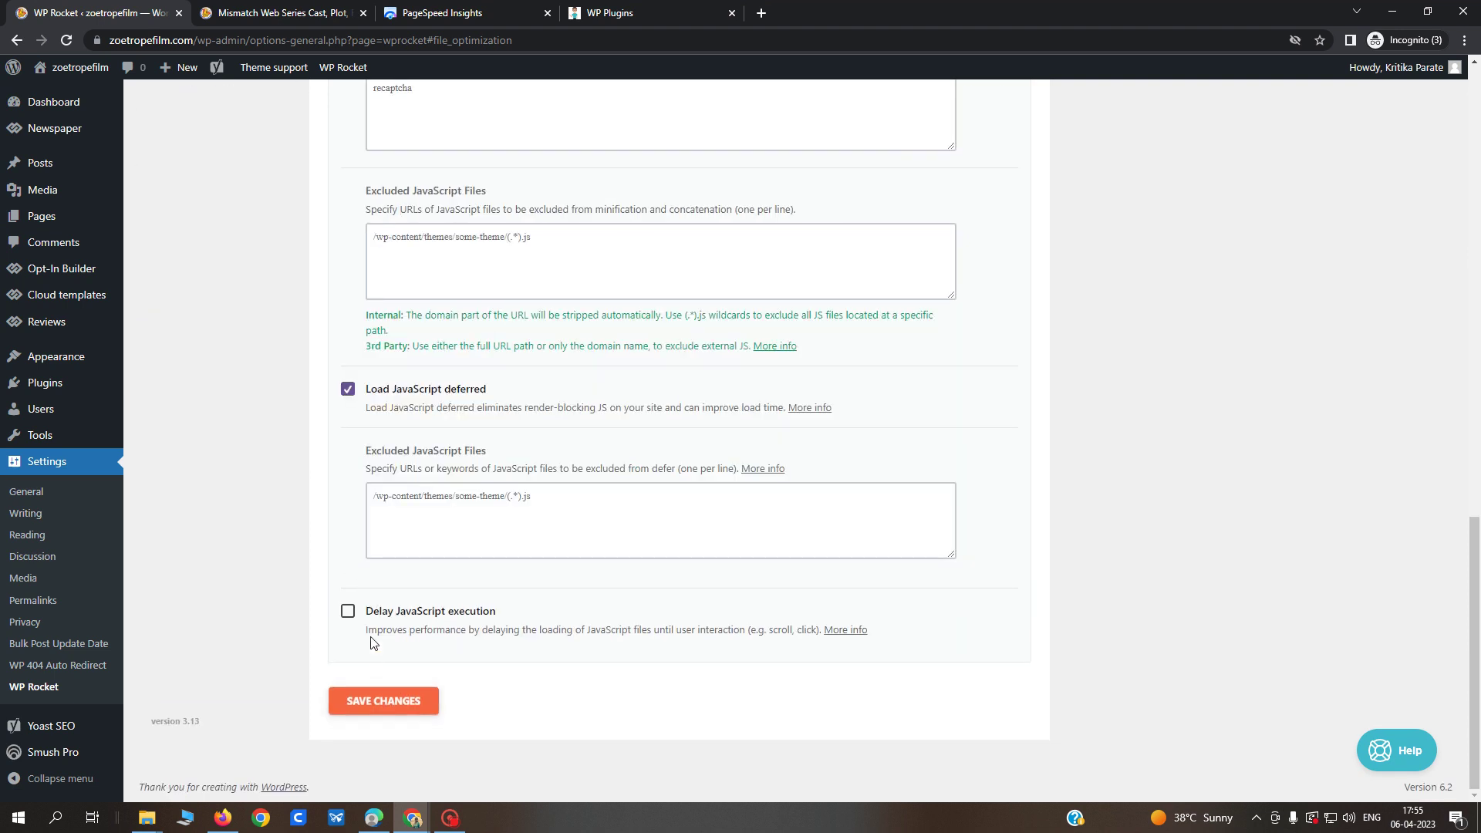
left_click(348, 611)
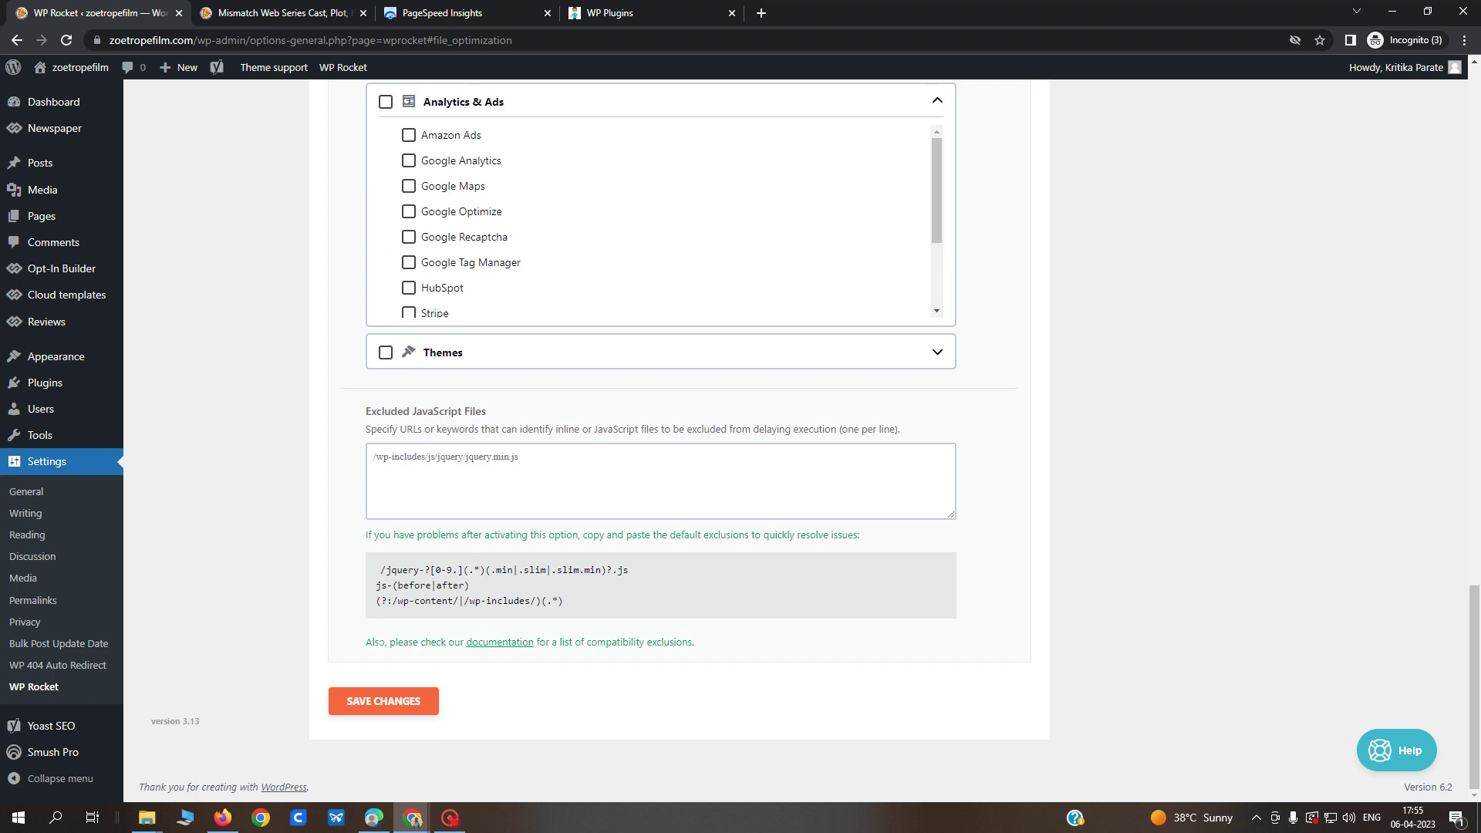
Save the file optimization changes, and clear and preload the WP Rocket cache.
left_click(397, 695)
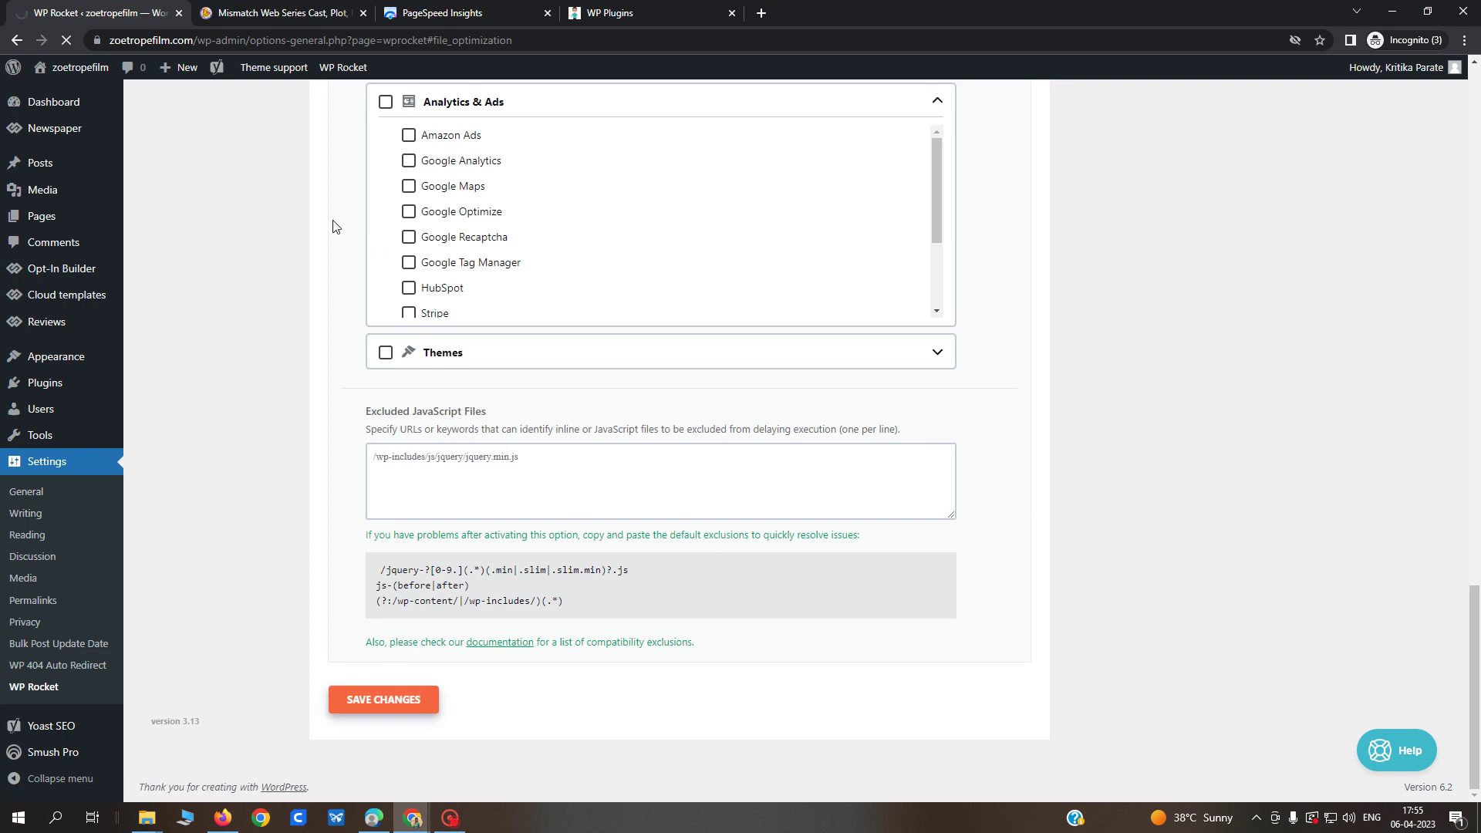
mouse_move(337, 78)
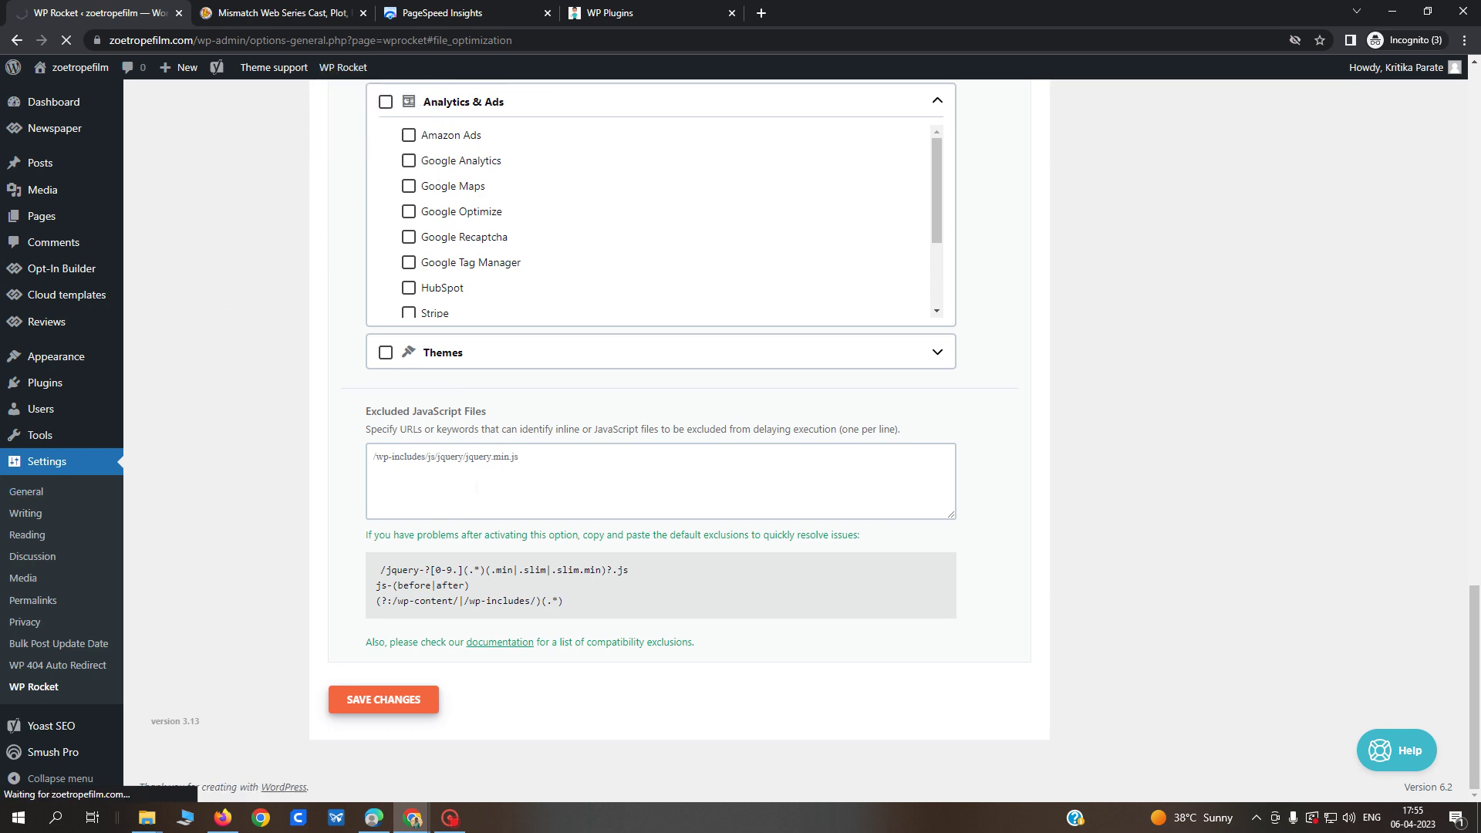
scroll(477, 488, "up", 8)
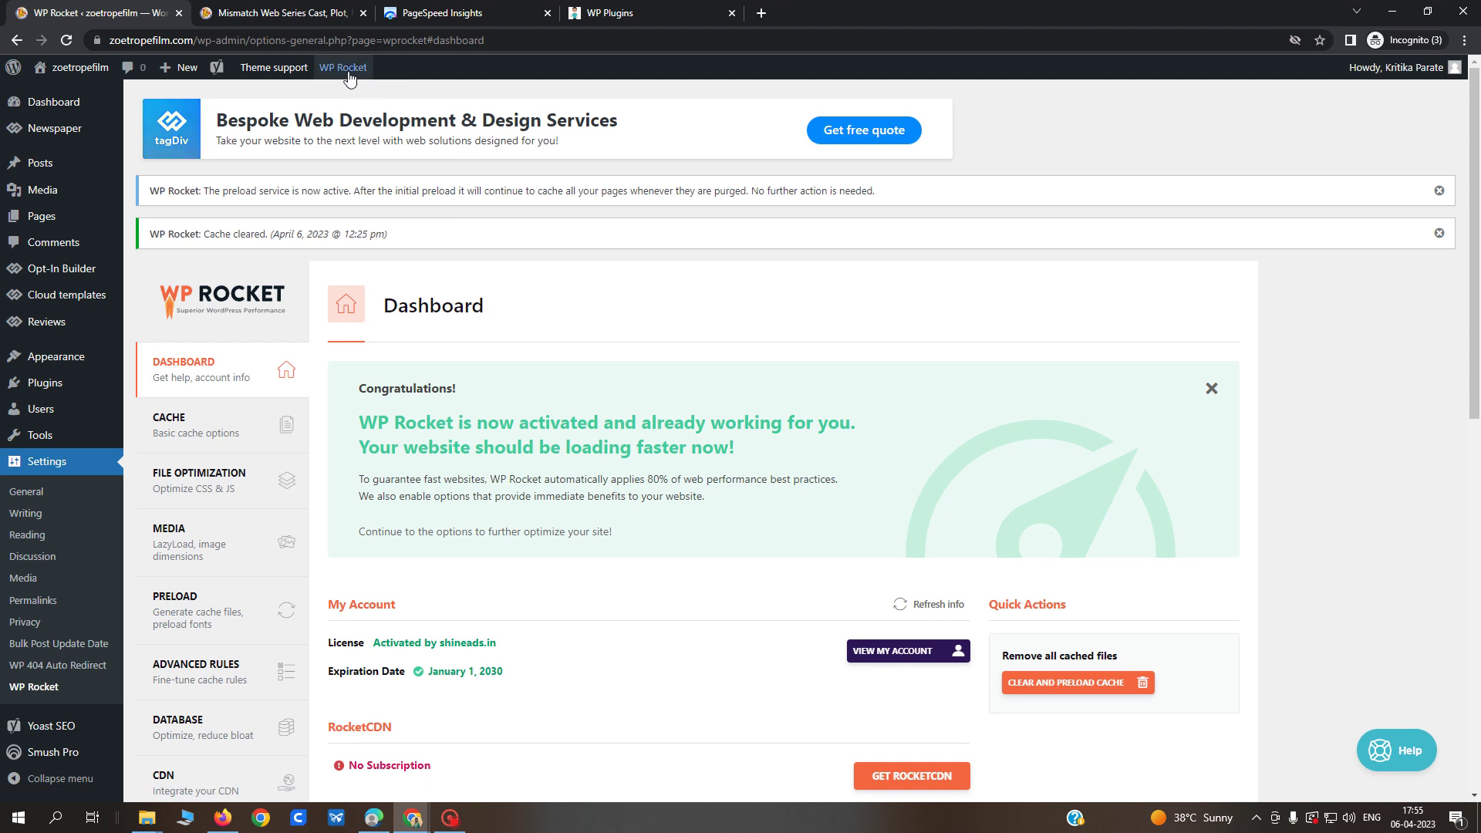
left_click(429, 14)
left_click(985, 149)
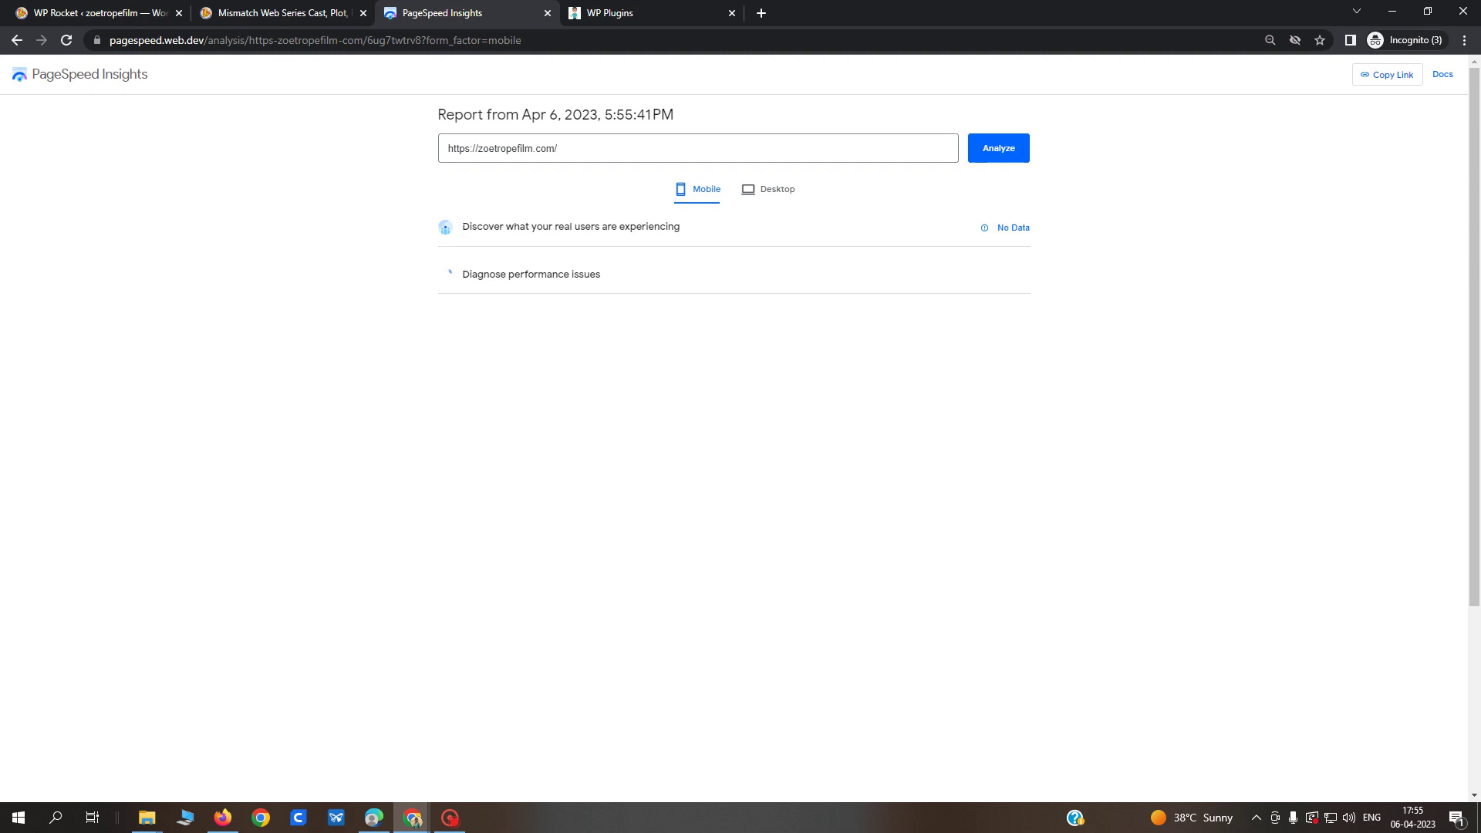
left_click(244, 13)
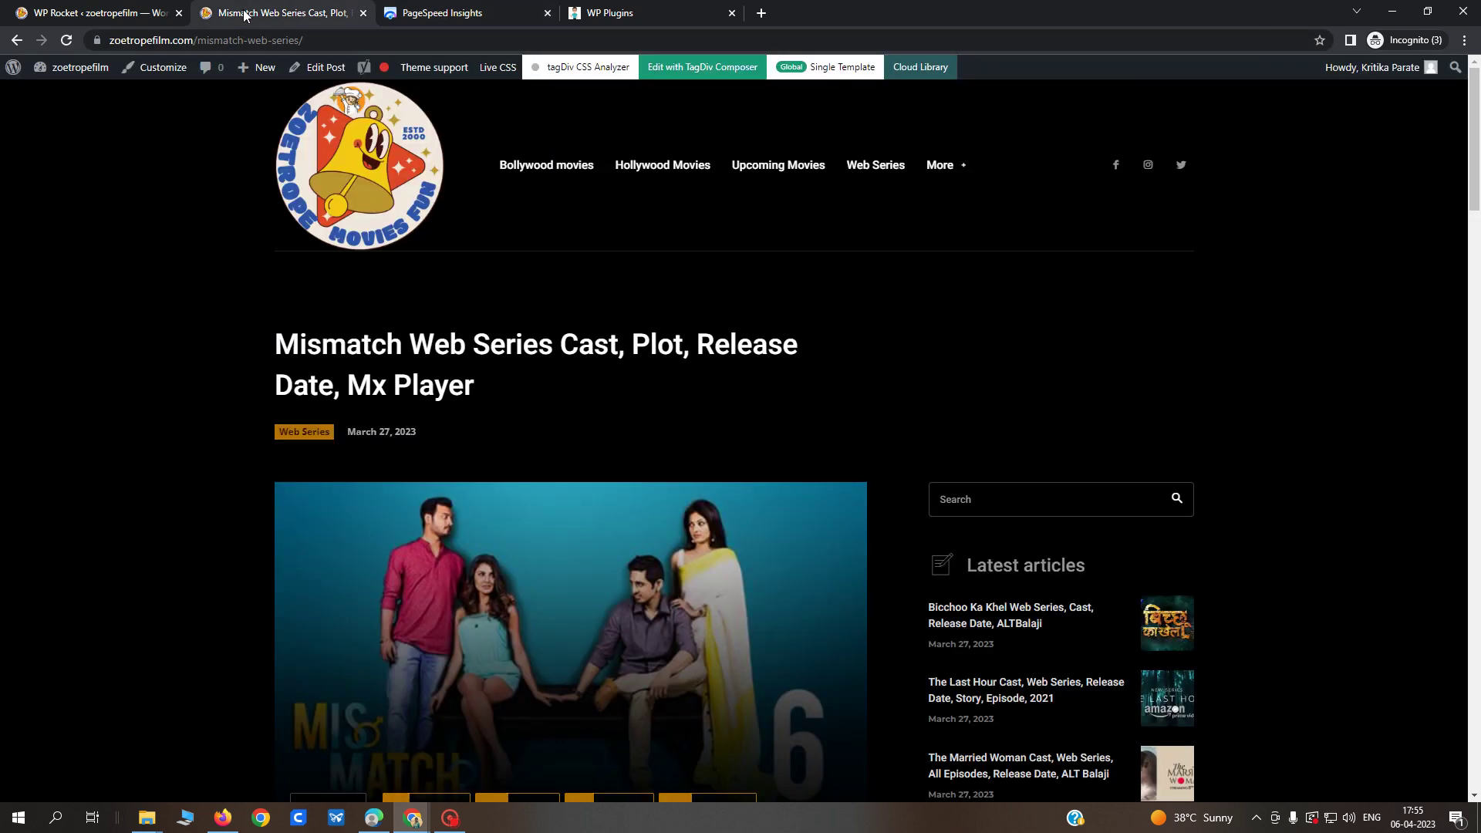
left_click(100, 13)
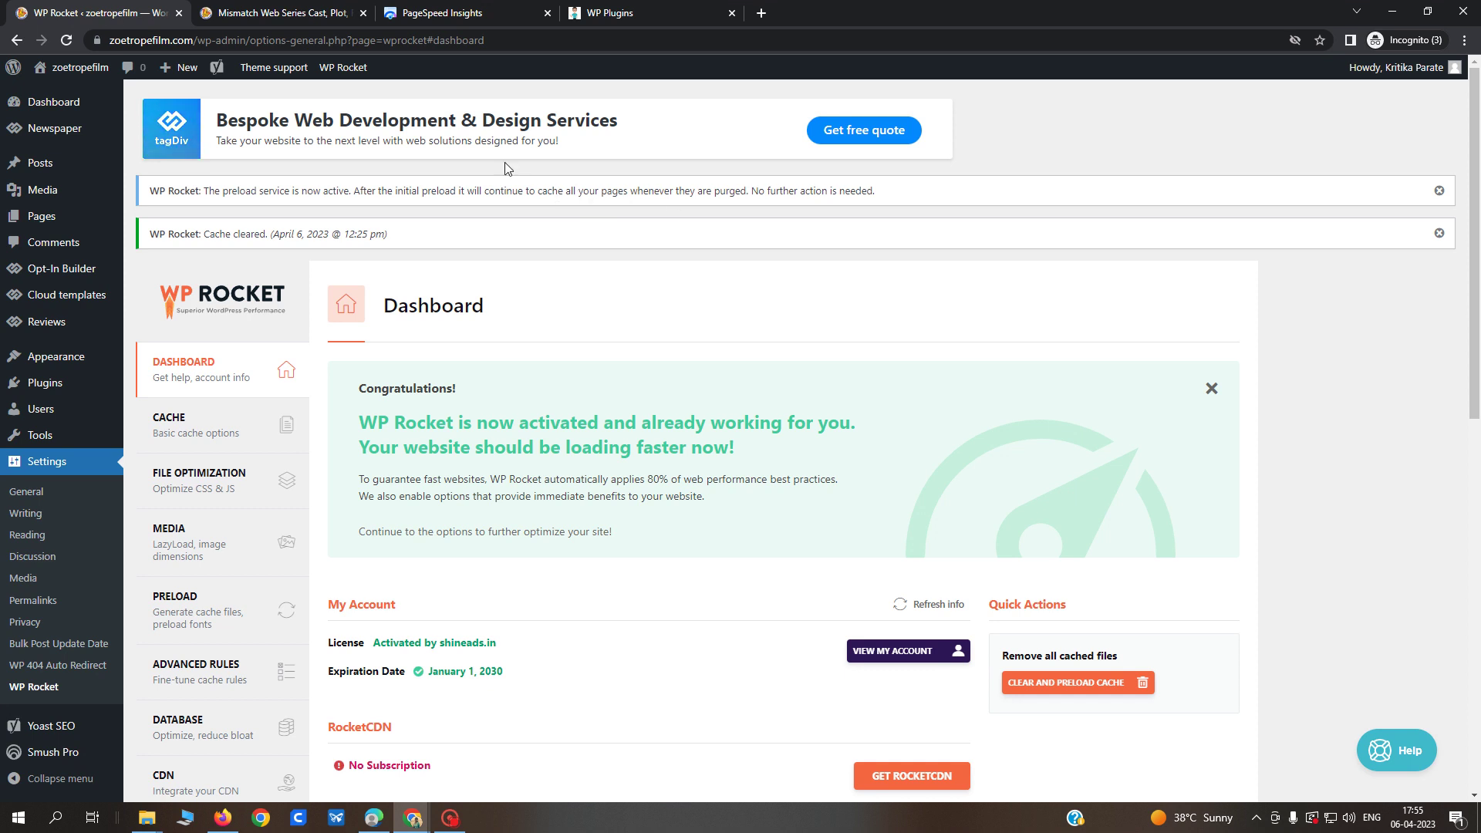
Examine the new PageSpeed report's performance scores for both mobile and desktop.
left_click(451, 13)
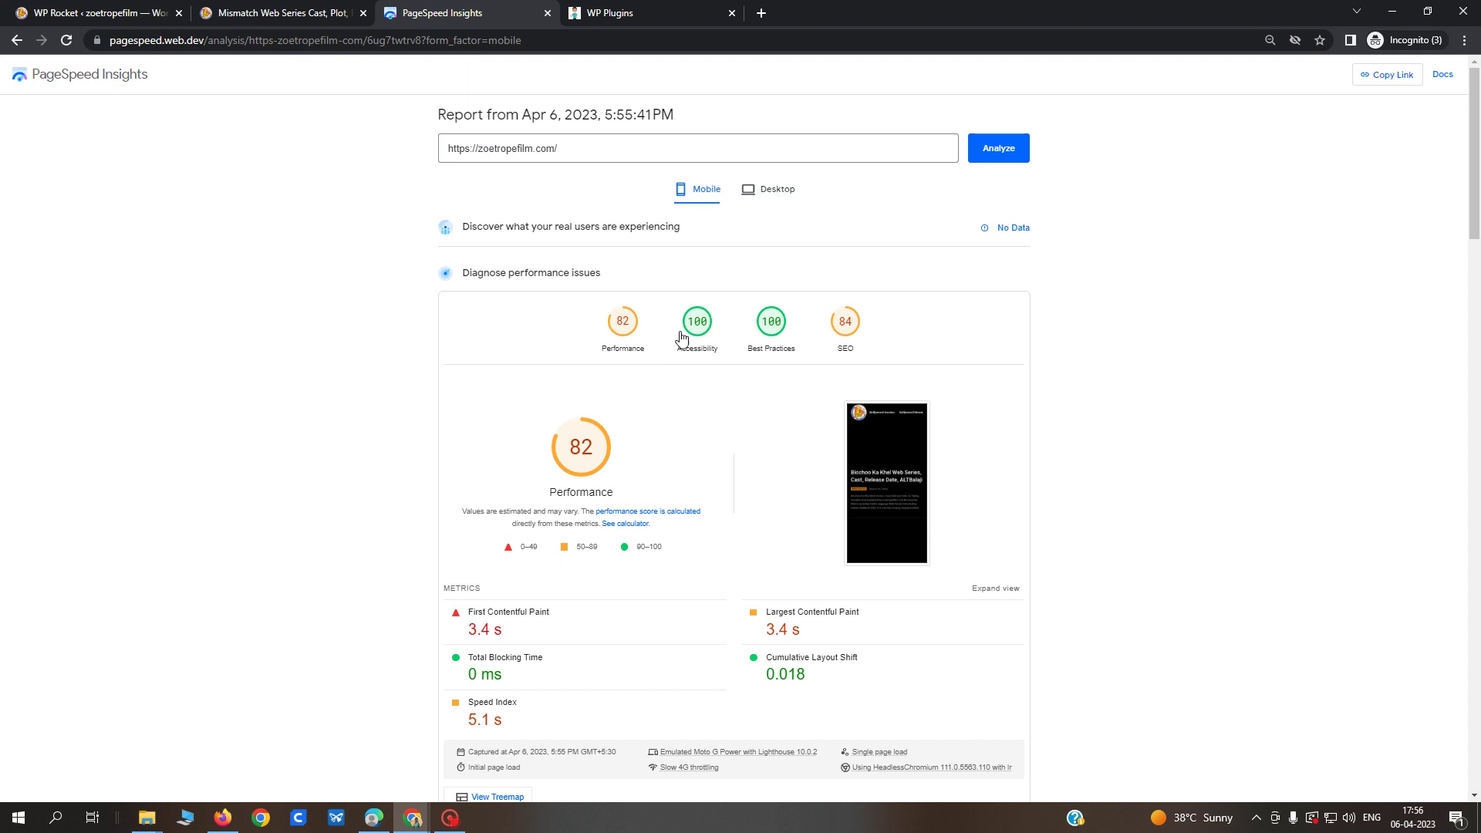
left_click(771, 189)
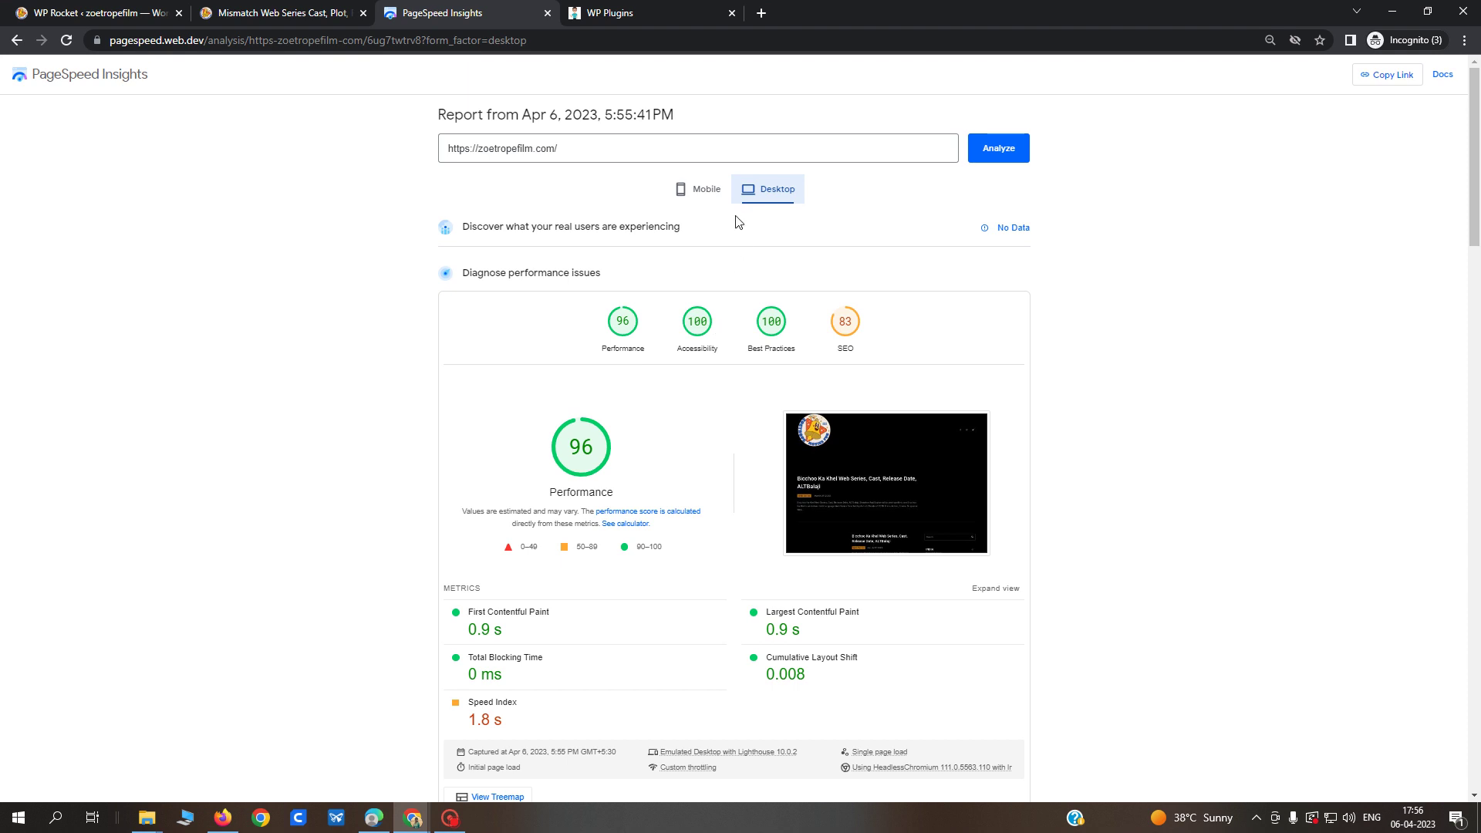
left_click(702, 199)
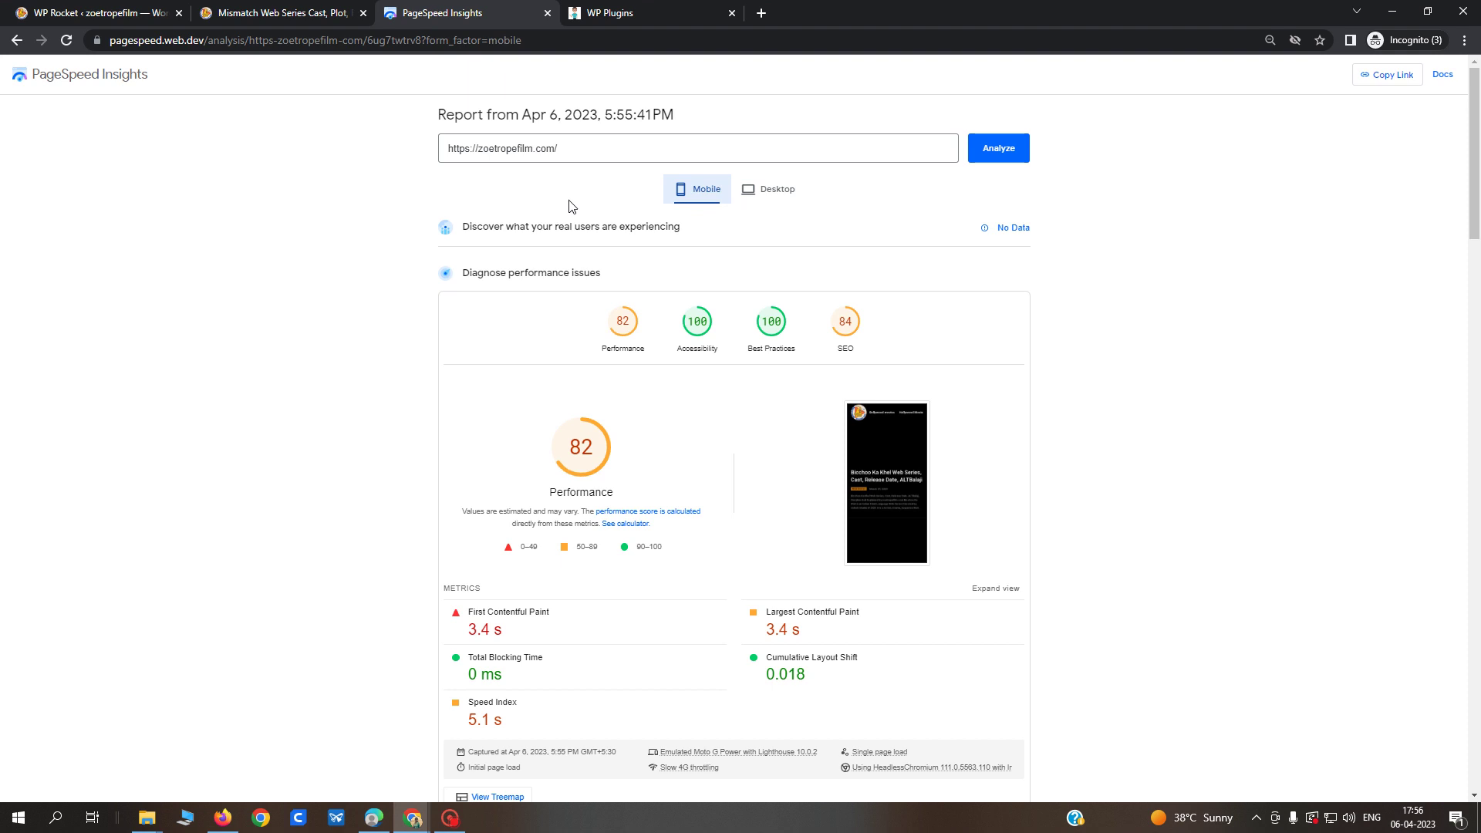
Review WP Rocket's cache options and its Media settings for LazyLoad and image dimensions.
left_click(131, 16)
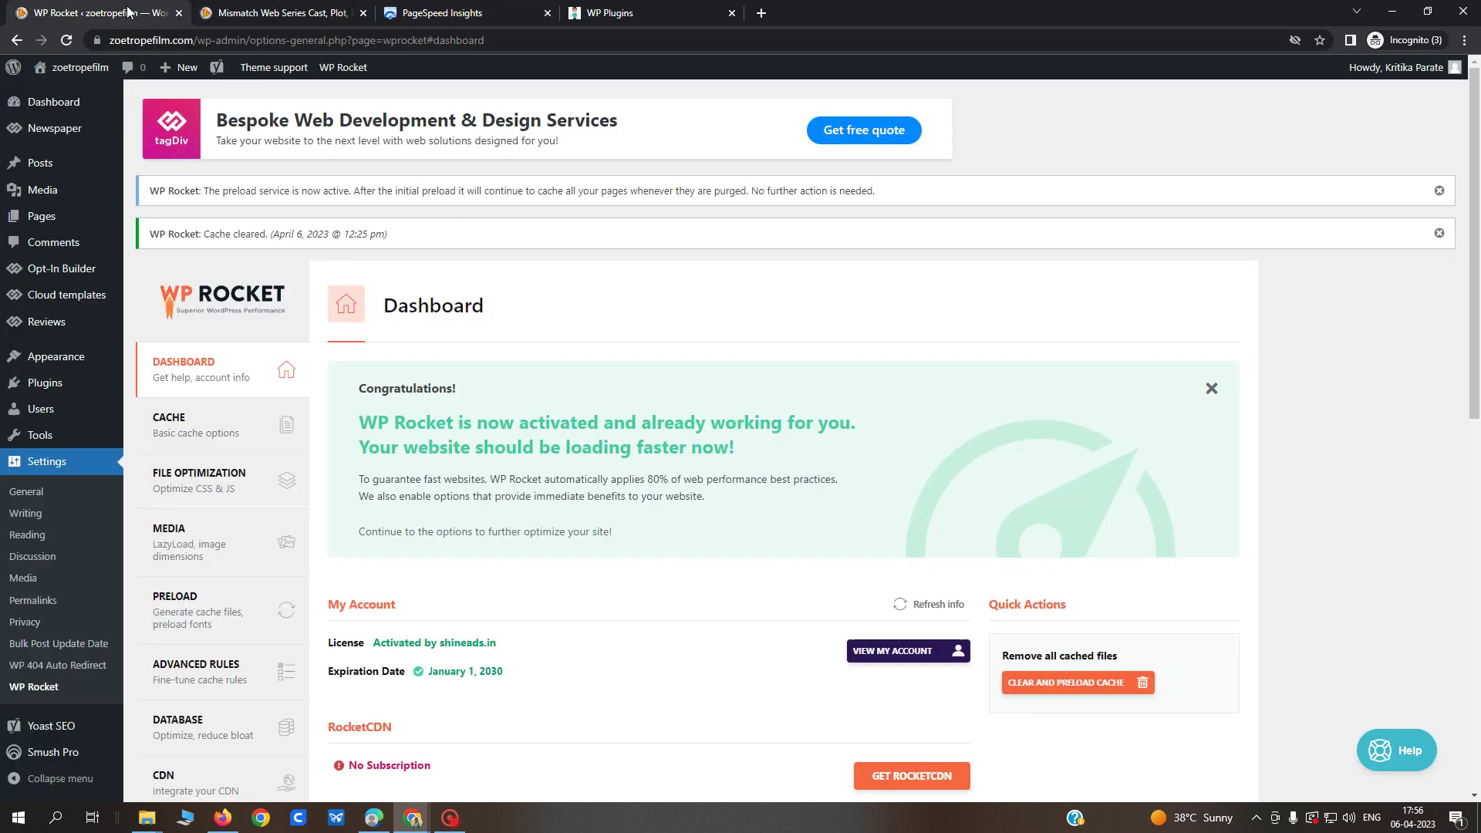
scroll(570, 609, "down", 1)
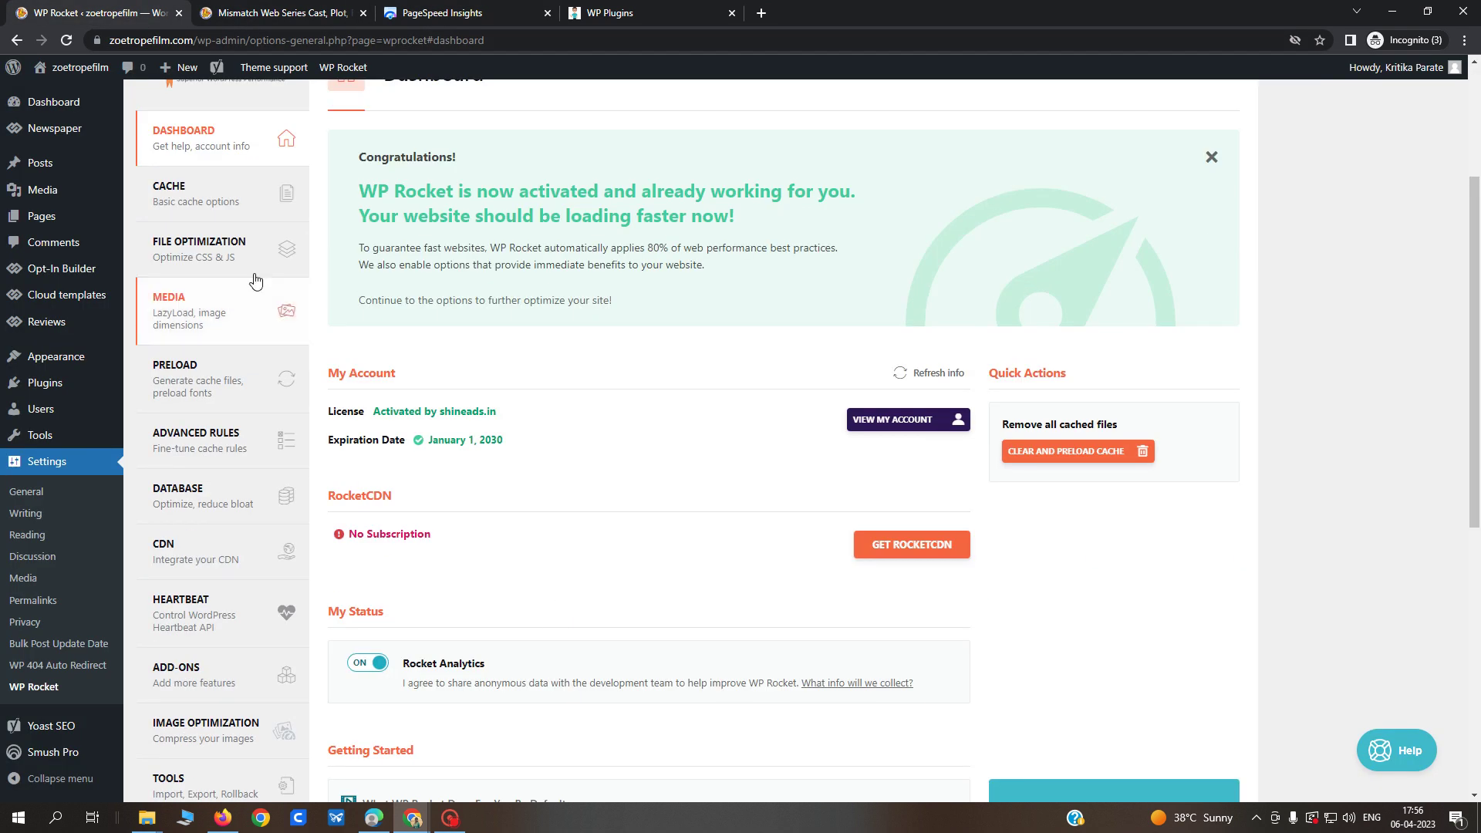
left_click(253, 202)
scroll(510, 432, "down", 2)
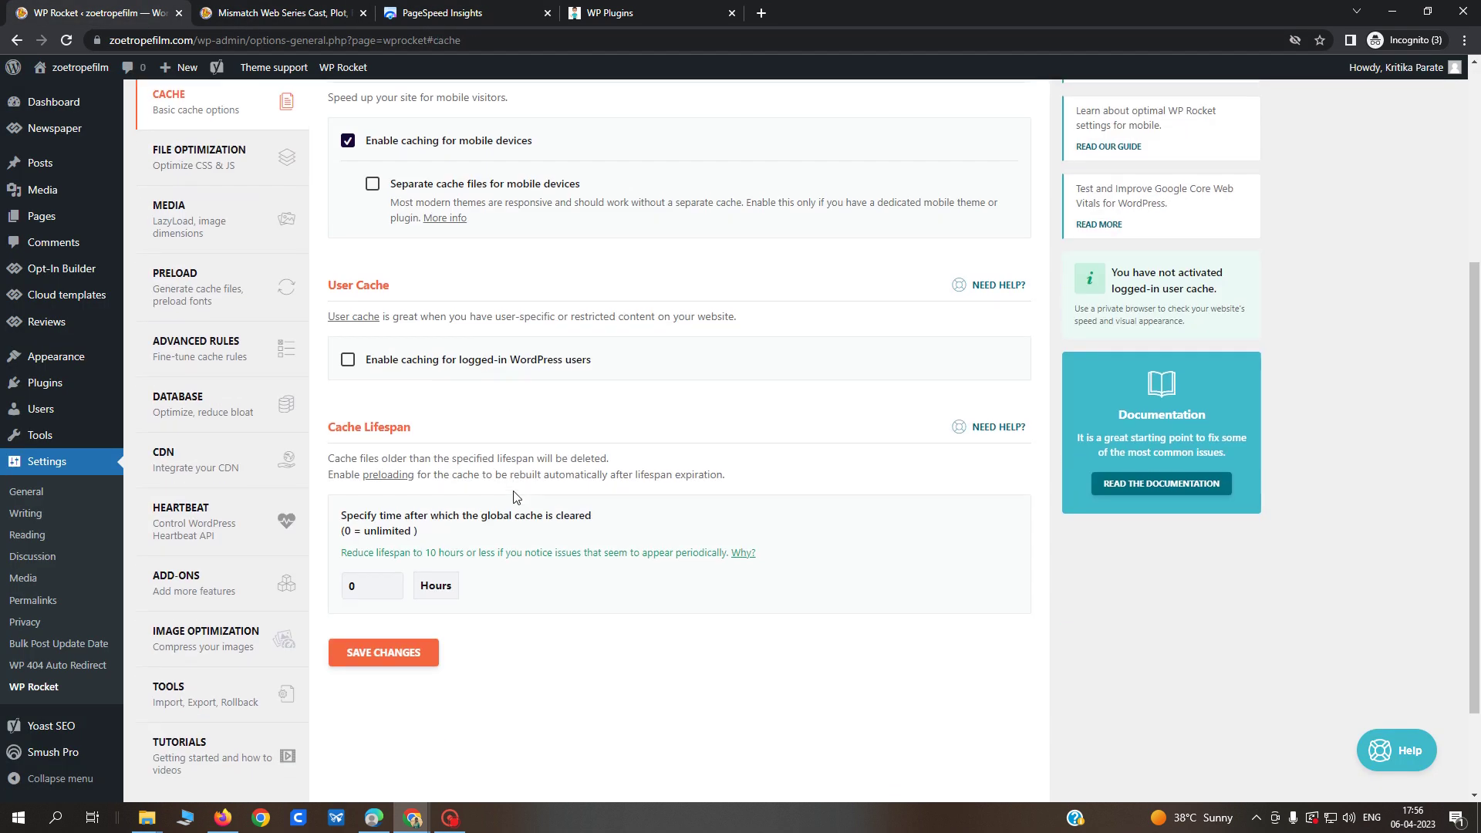
left_click(232, 220)
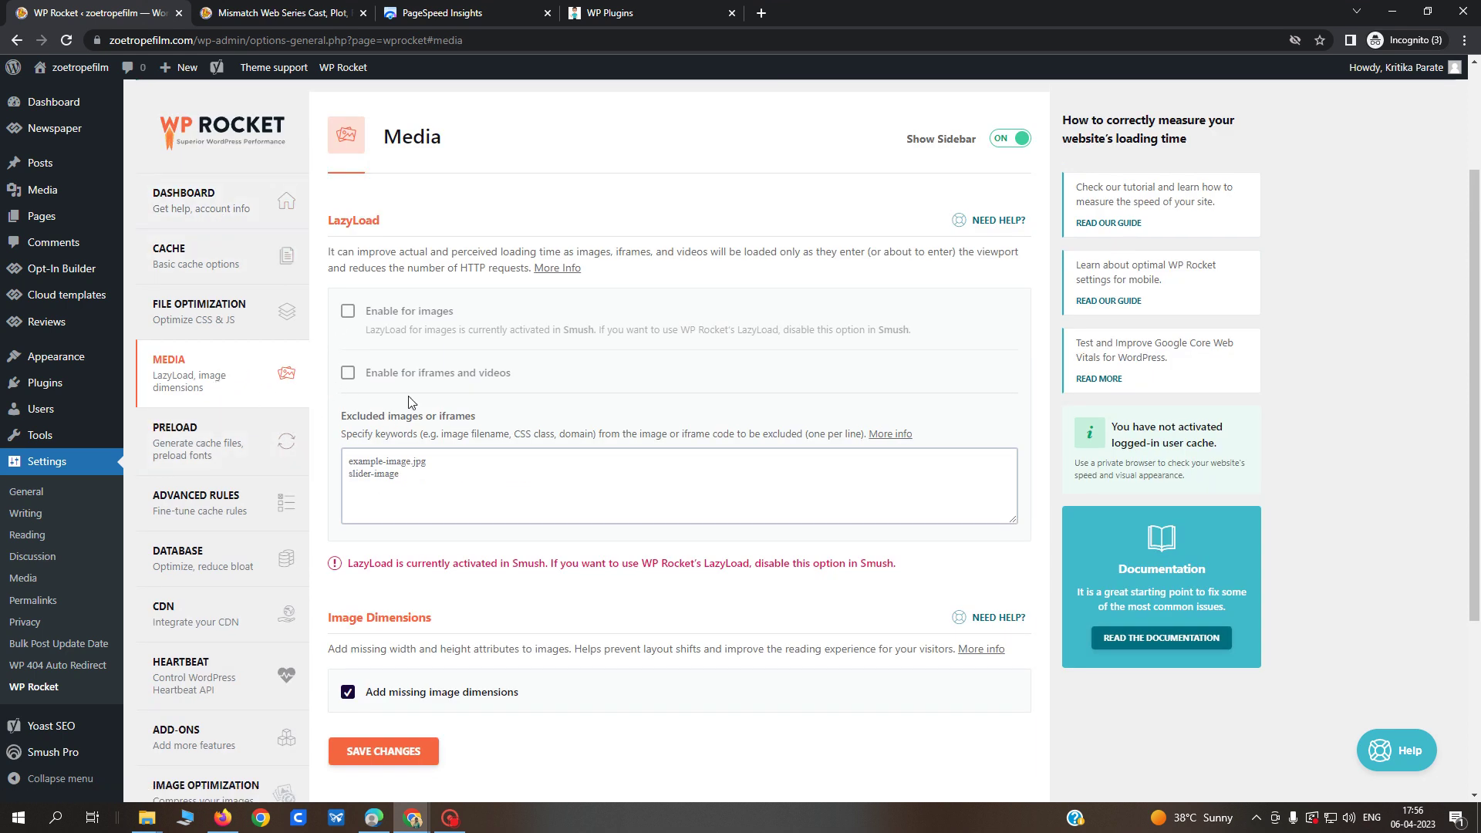
scroll(490, 438, "down", 2)
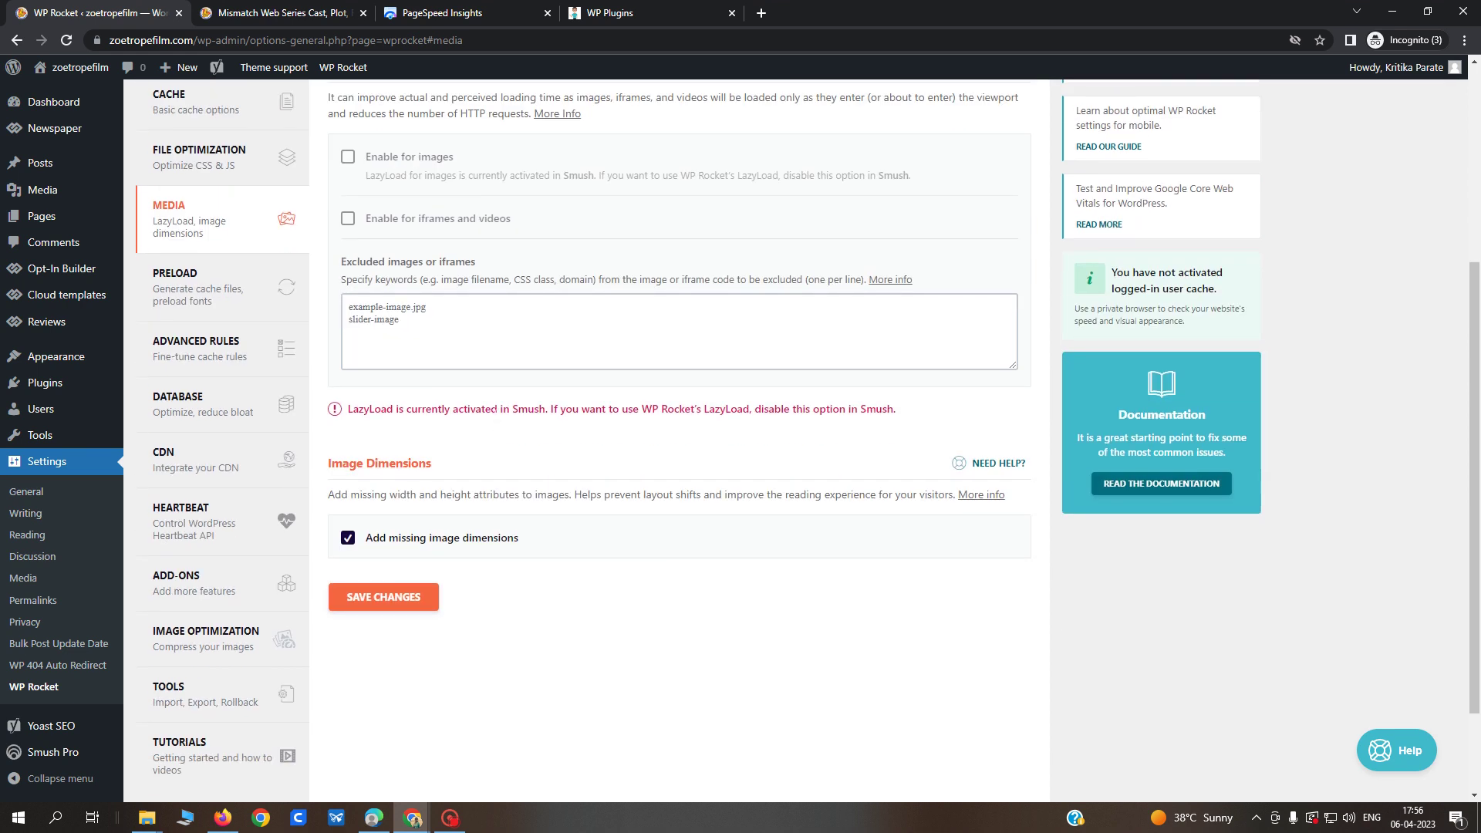
scroll(496, 421, "up", 2)
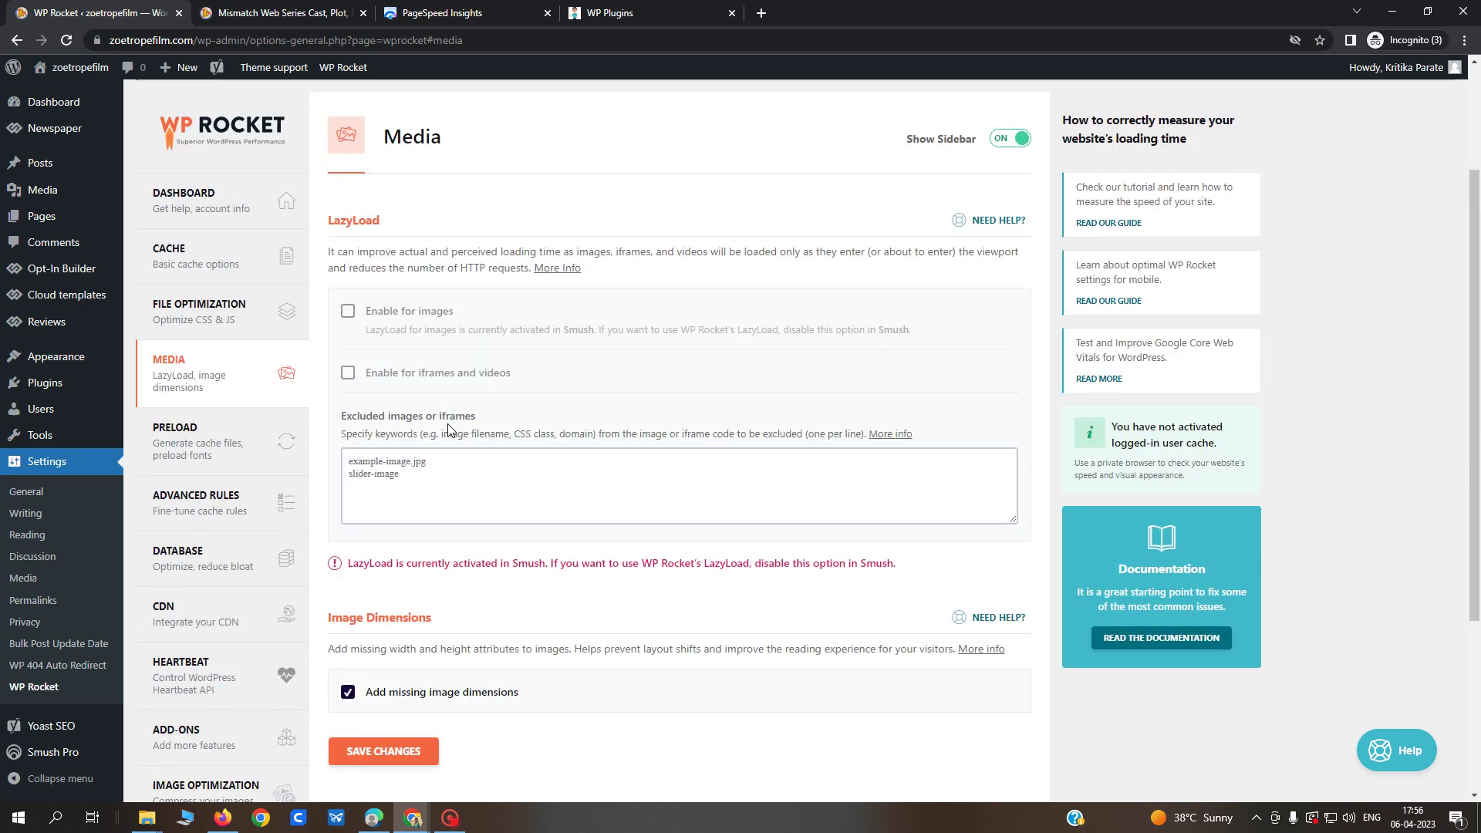
Search the WordPress plugin directory for "lazy load" from the page for adding new plugins.
mouse_move(45, 385)
left_click(162, 409)
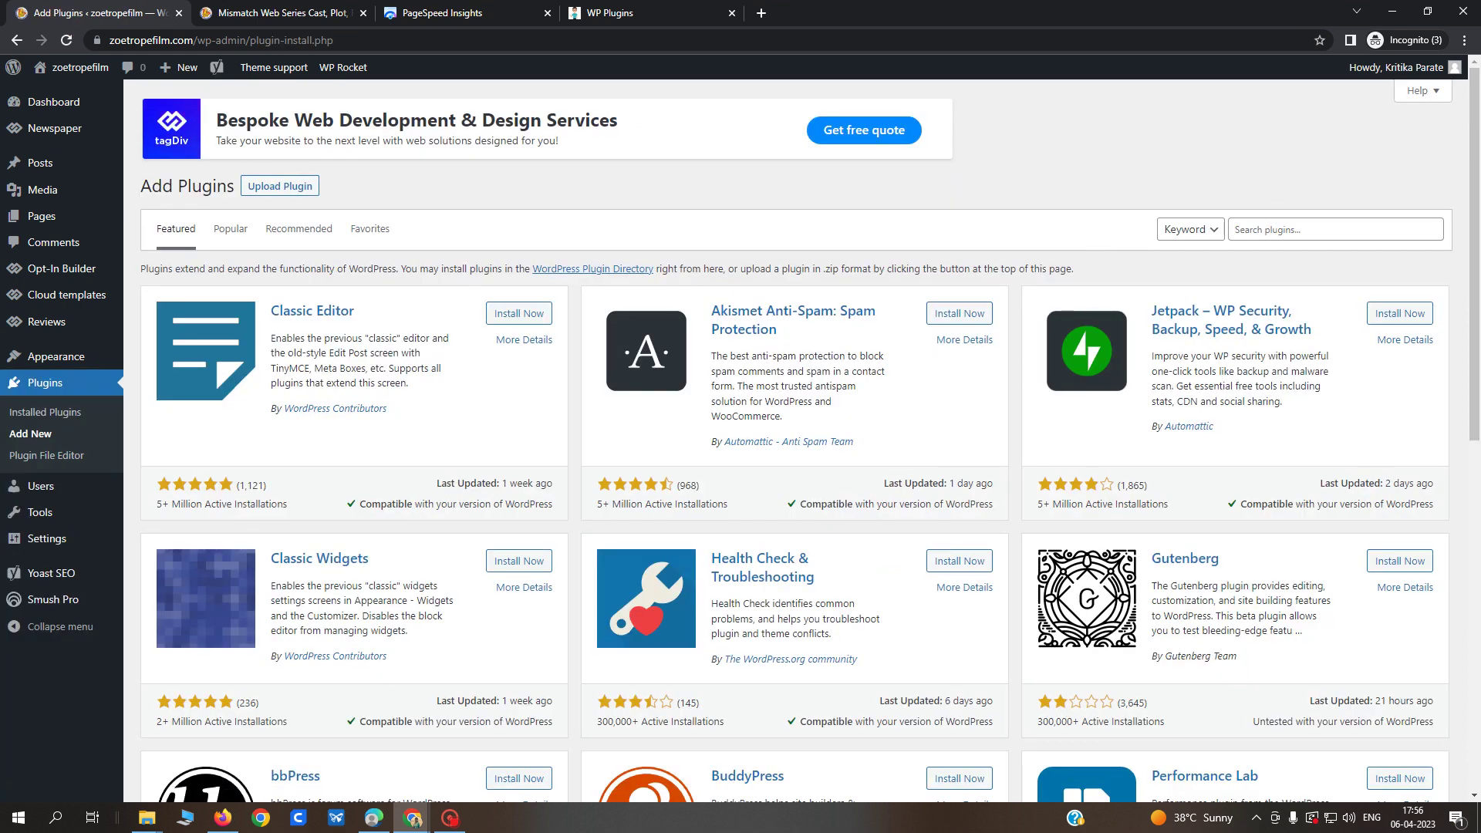
left_click(1335, 229)
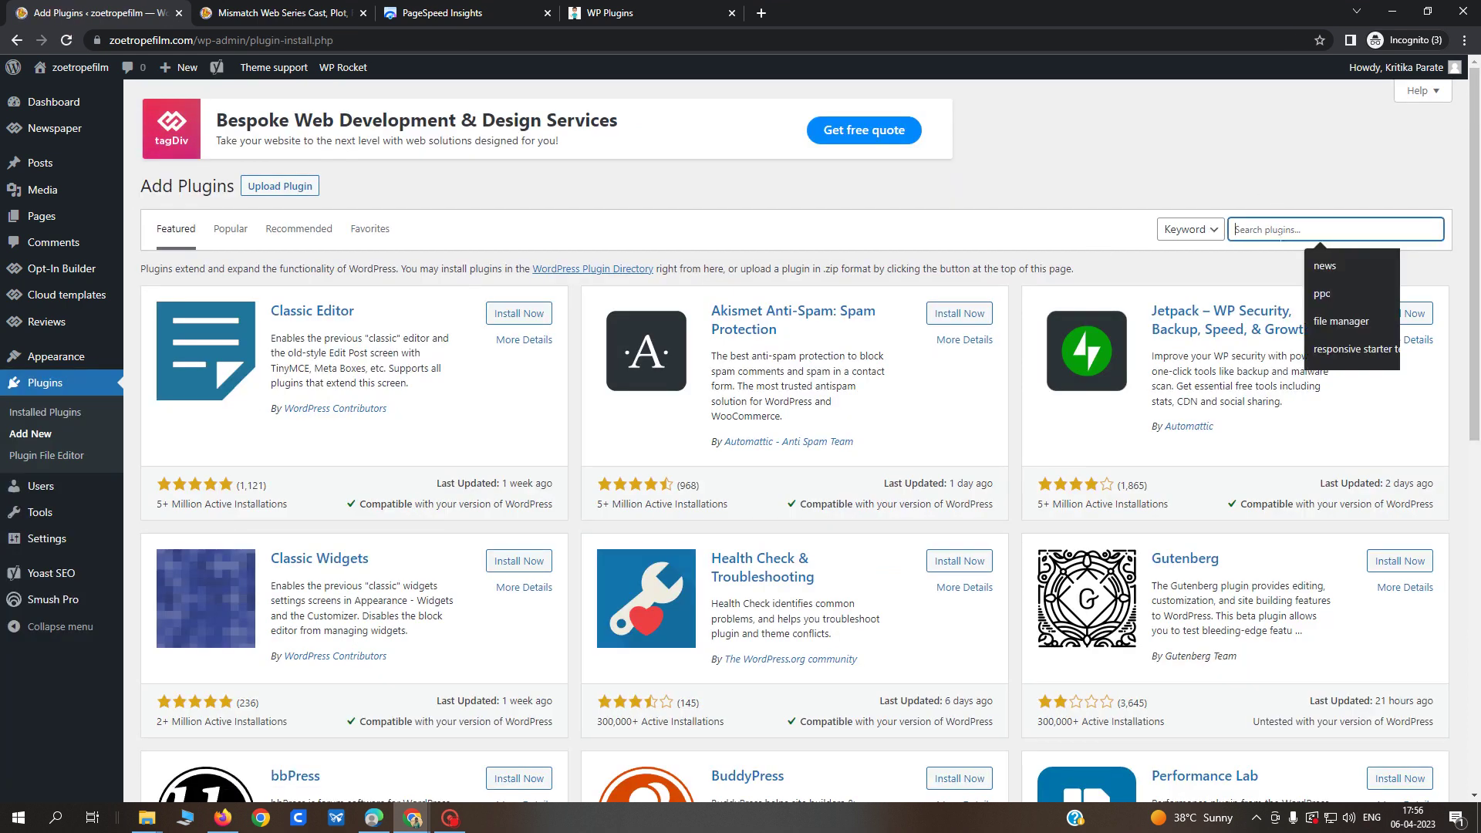
type("la")
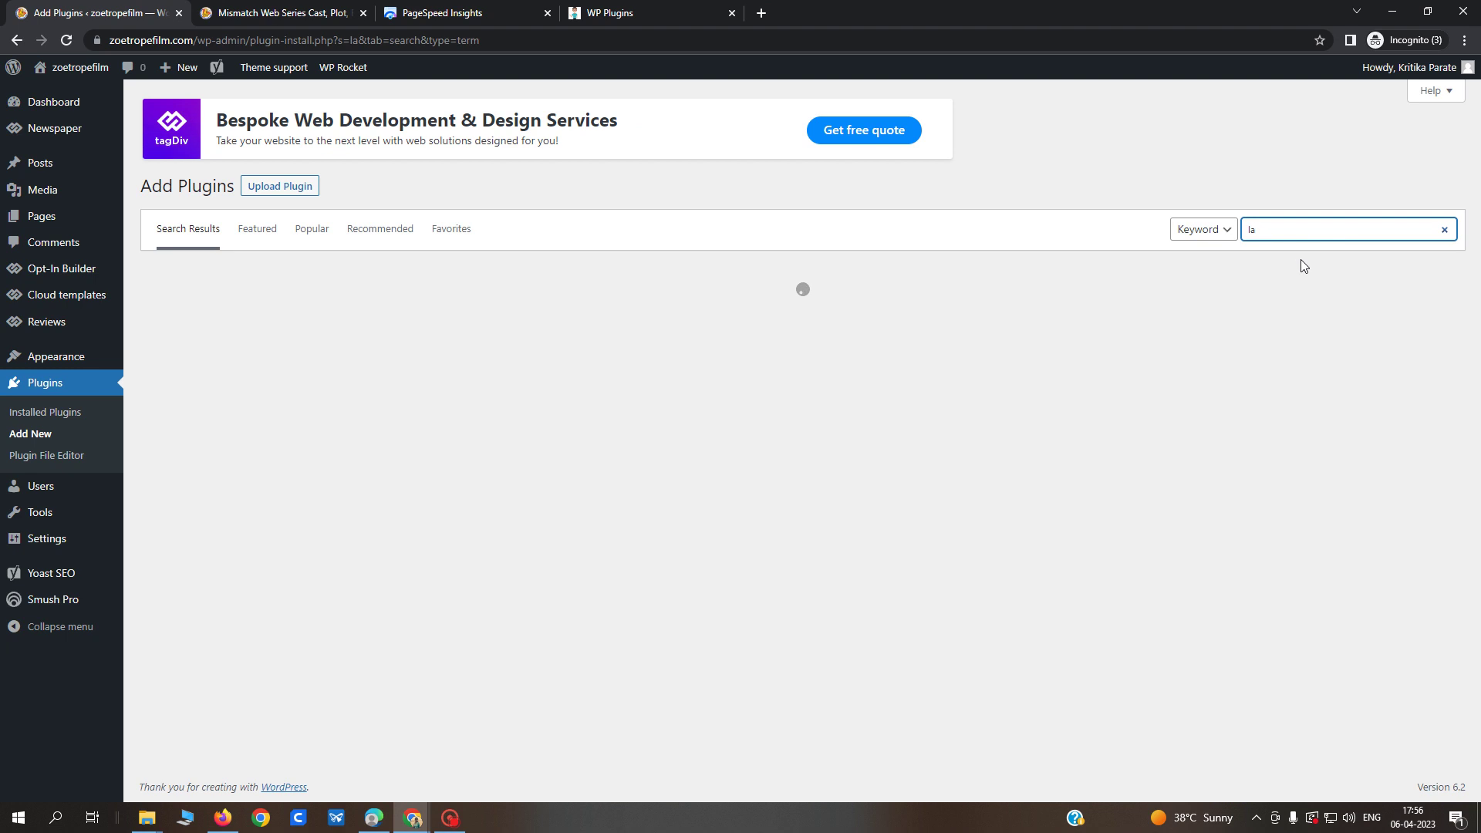
type("z")
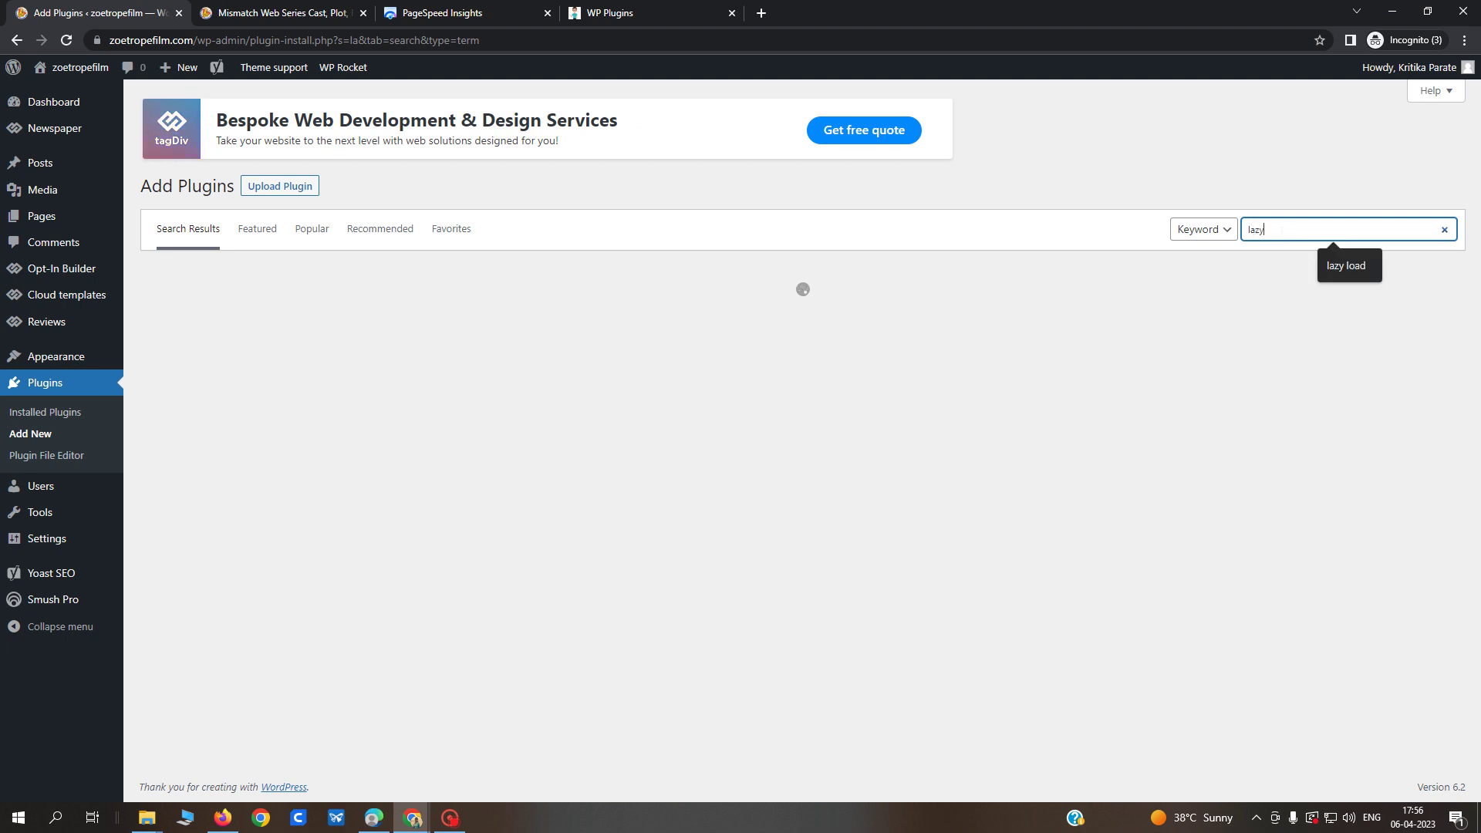
type("y")
left_click(1349, 268)
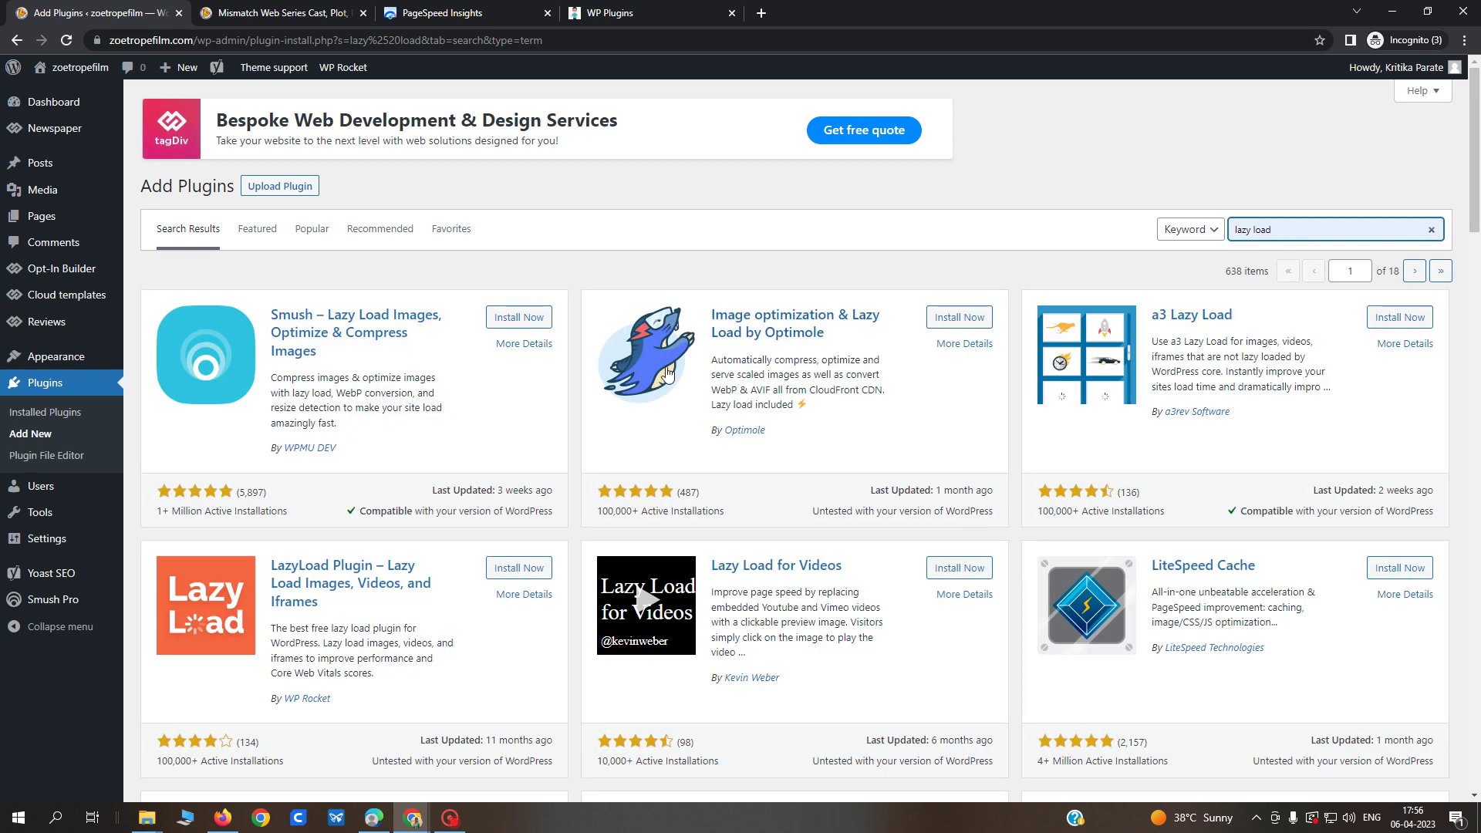
Install and activate the LazyLoad plugin by WP Rocket, and clear the WP Rocket cache.
scroll(535, 586, "down", 3)
left_click(519, 336)
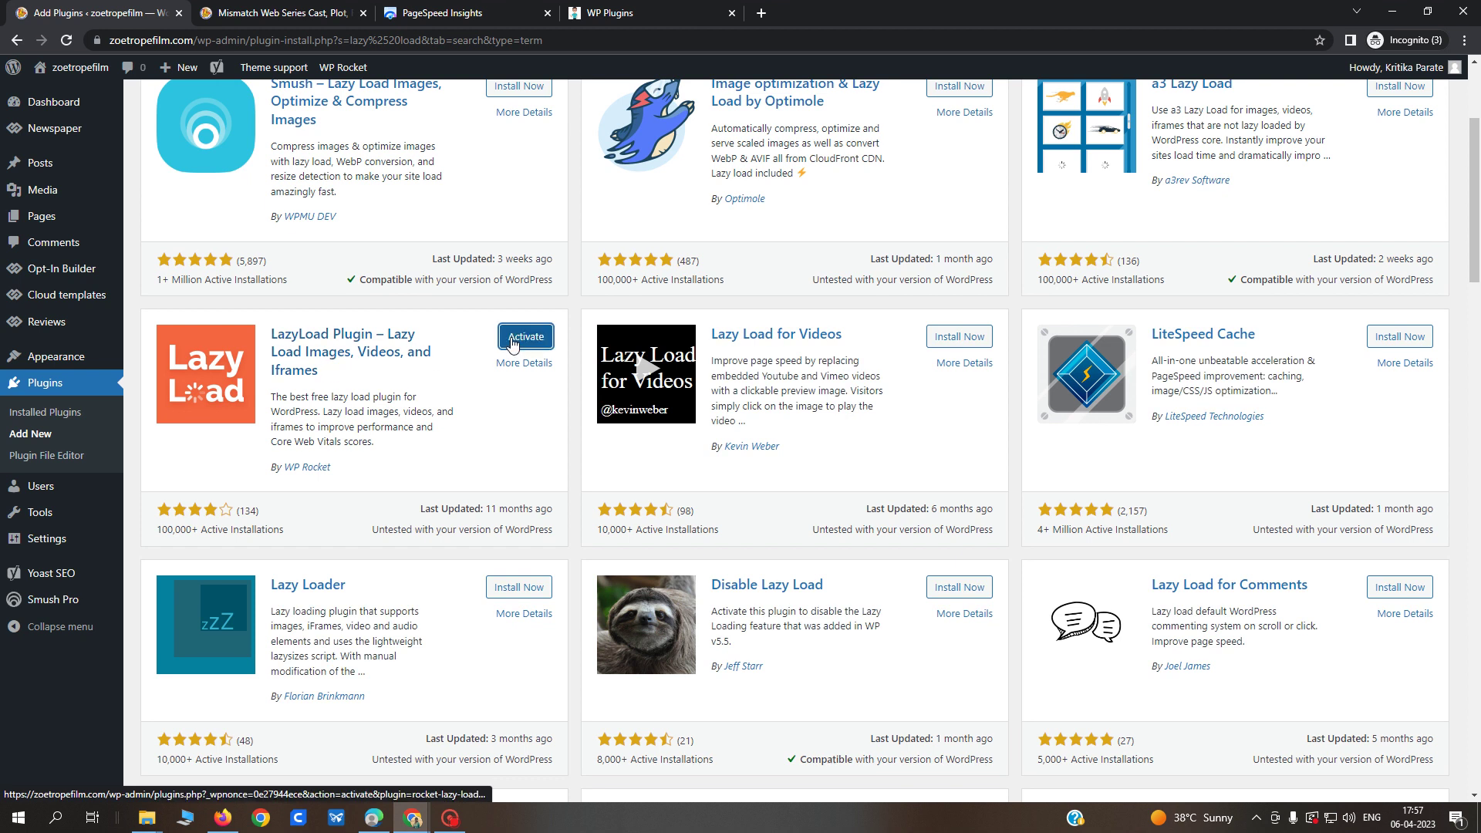
left_click(514, 343)
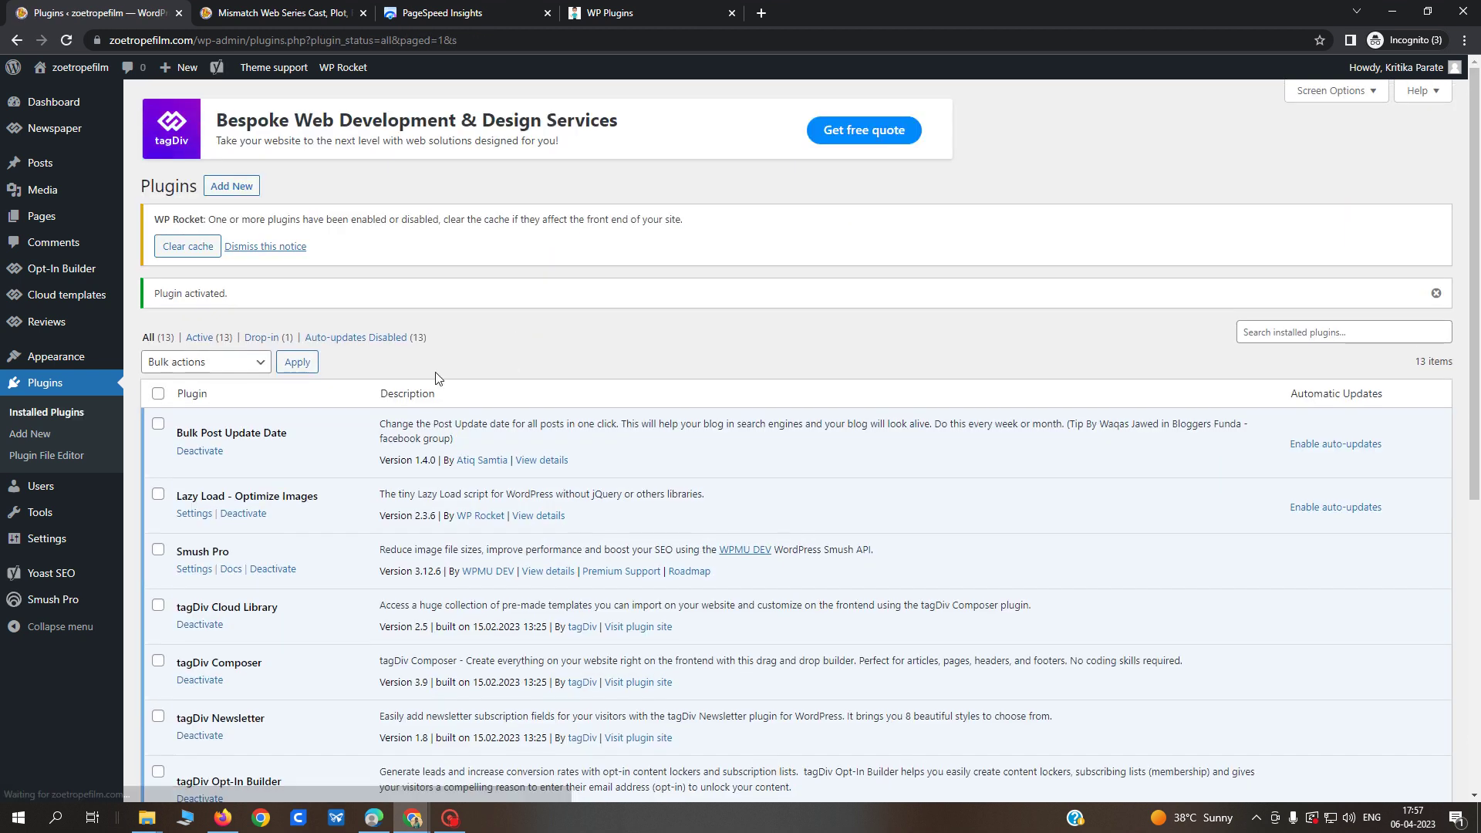
left_click(196, 254)
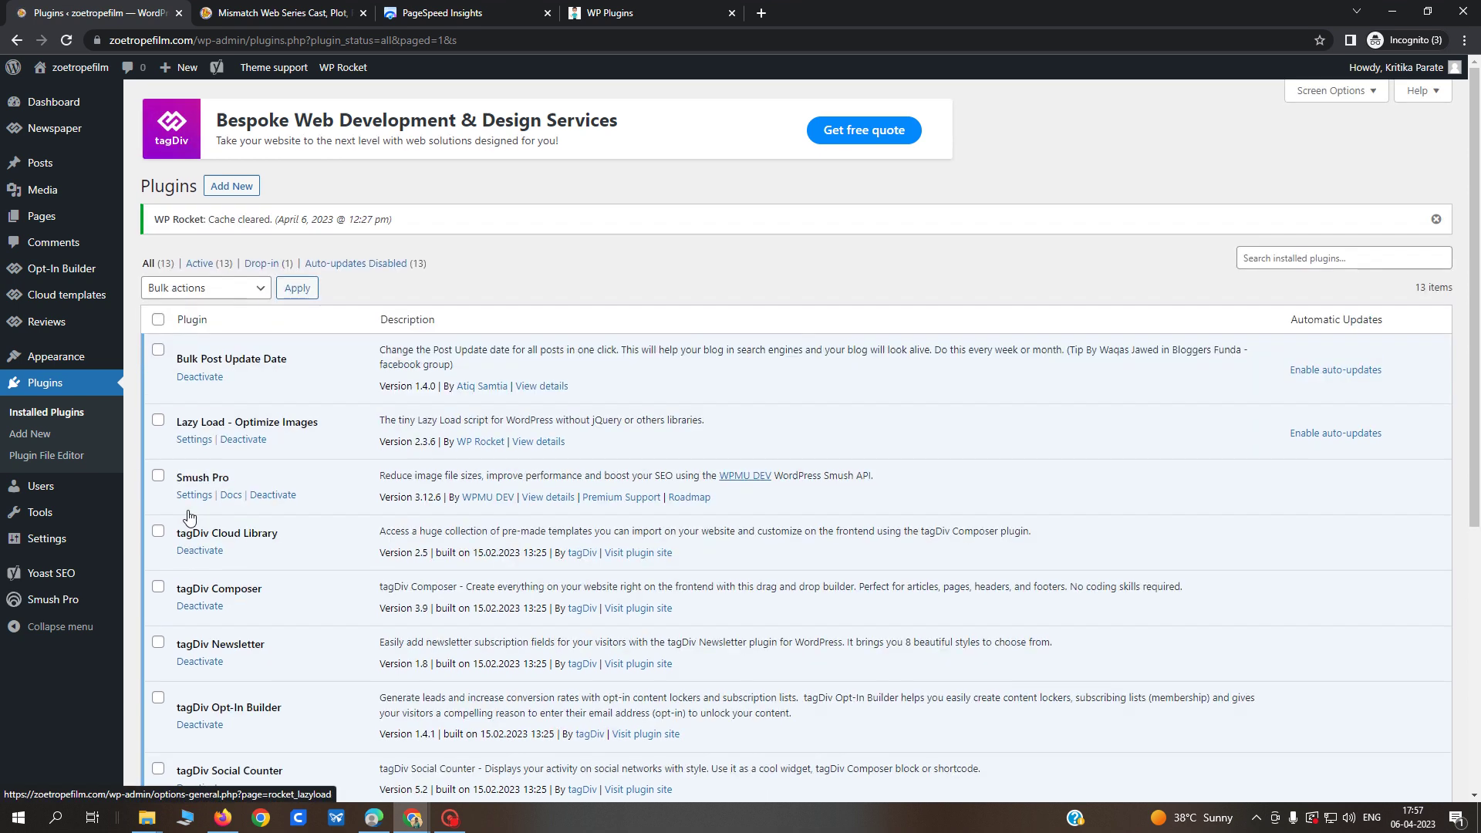
Enable LazyLoad for images, iframes and videos, turn on replacing YouTube videos by thumbnail, and save the settings.
left_click(200, 440)
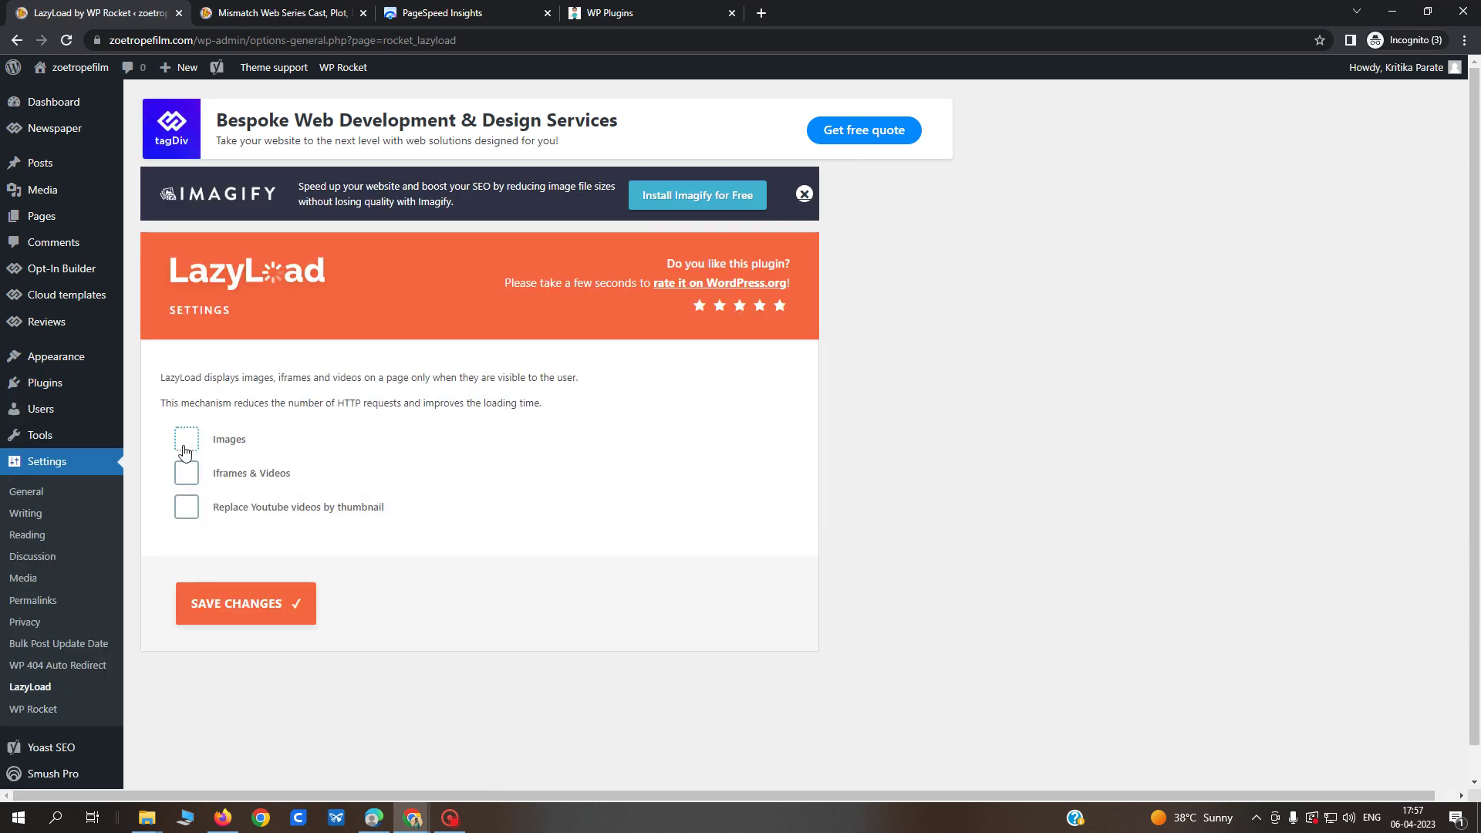
left_click(186, 441)
left_click(186, 473)
left_click(186, 507)
left_click(249, 609)
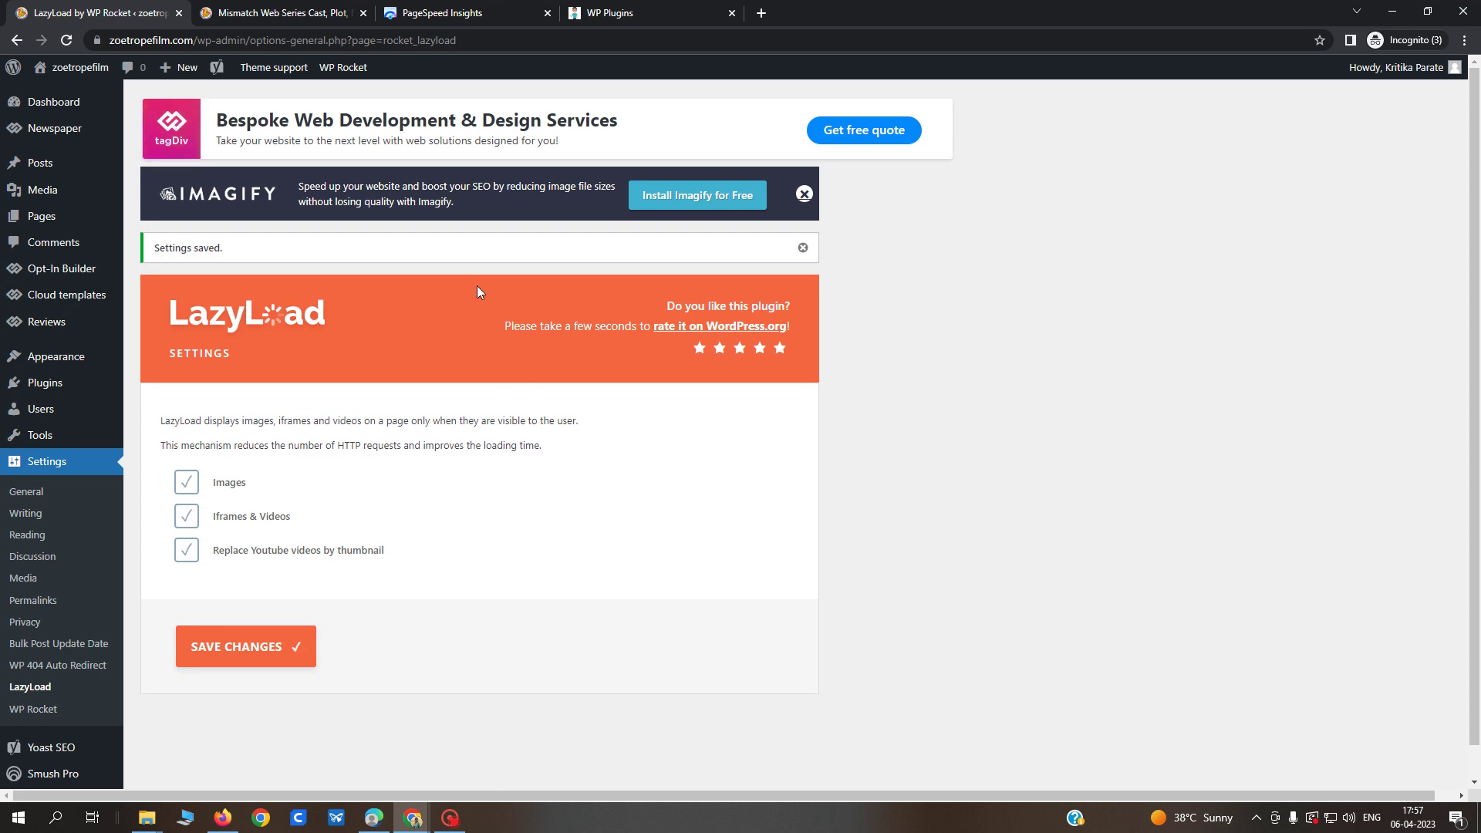
mouse_move(343, 68)
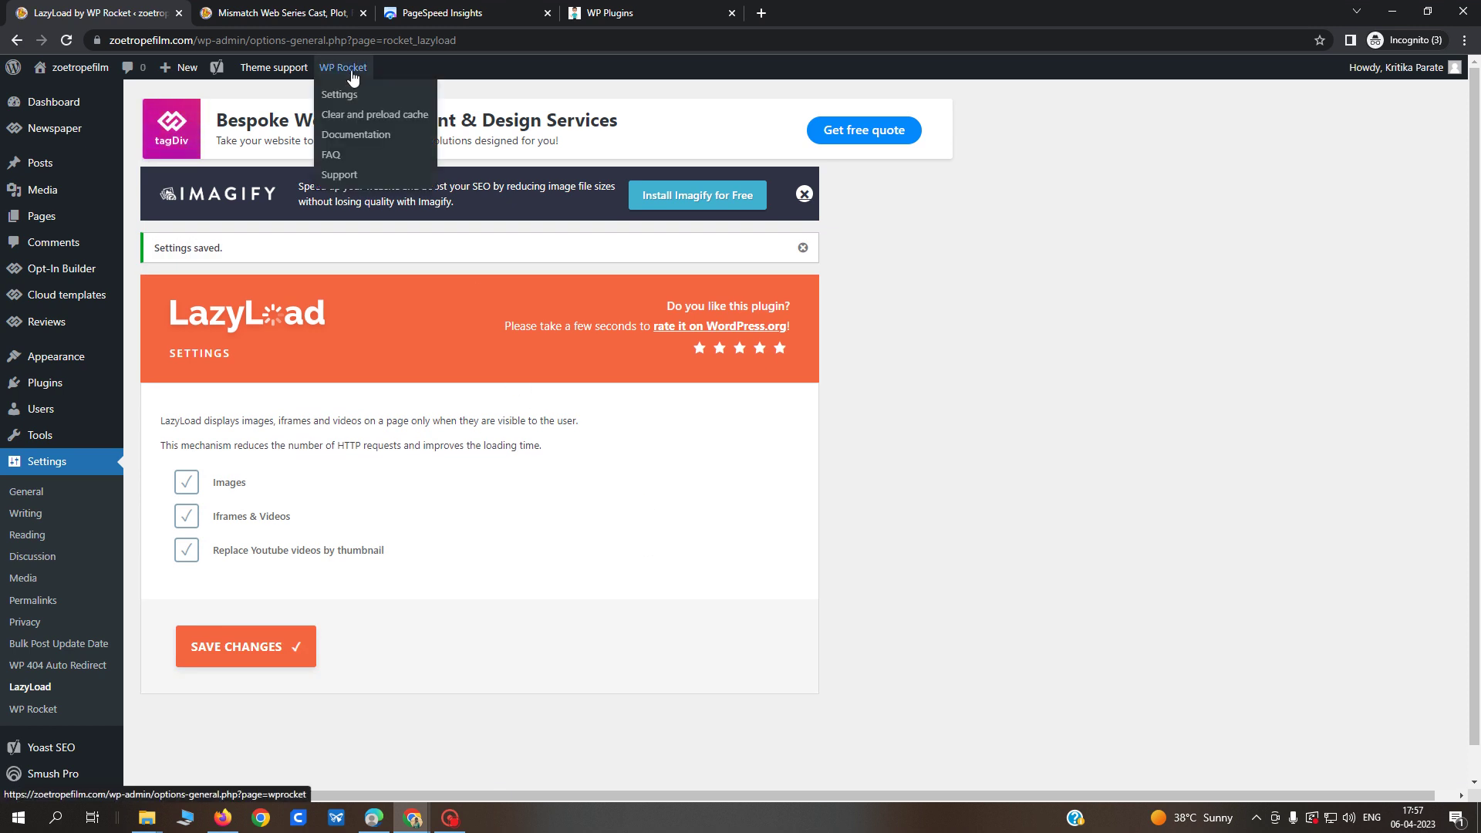
left_click(361, 116)
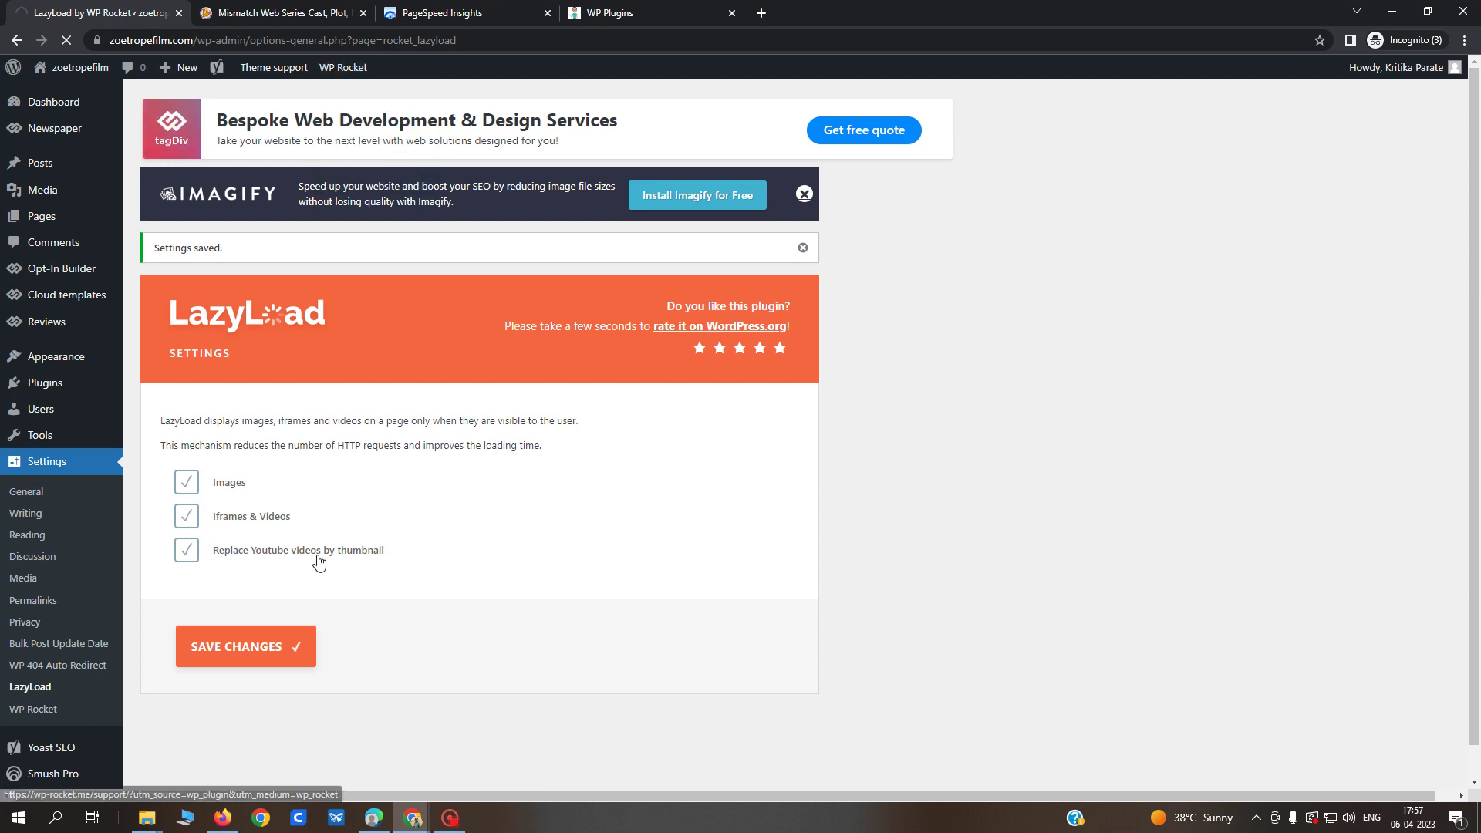
left_click(448, 13)
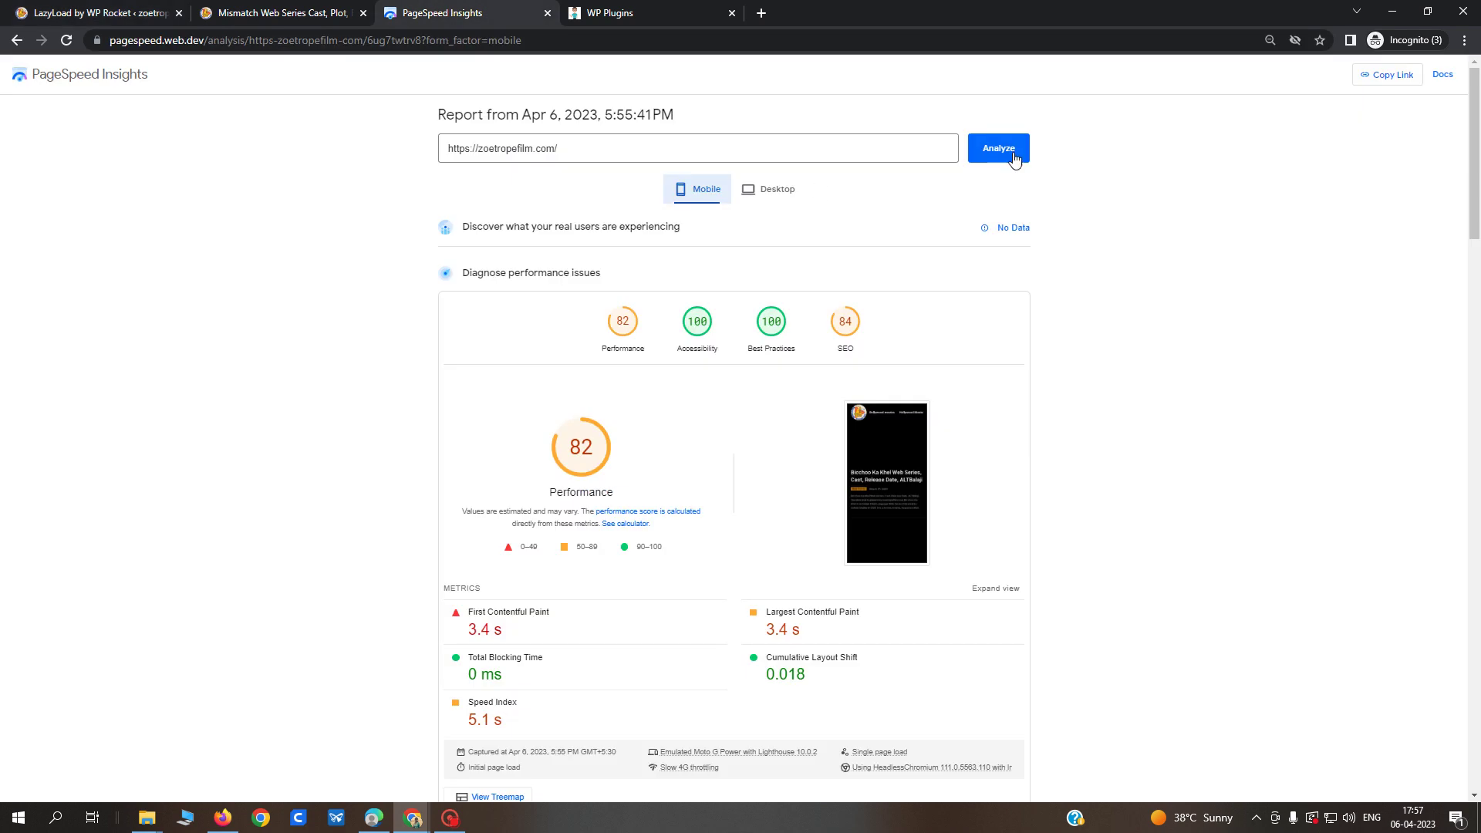
left_click(1014, 160)
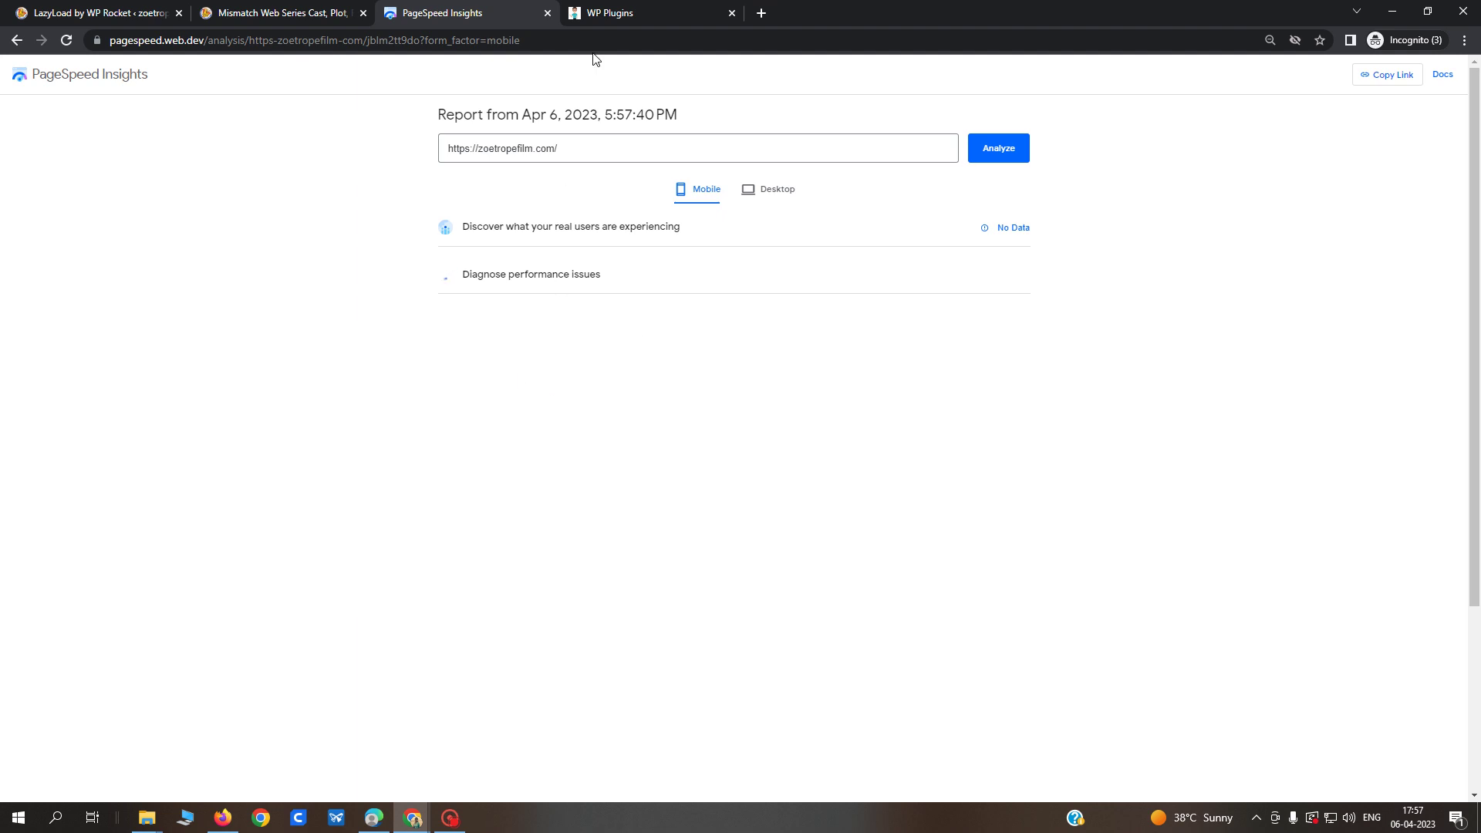
Browse the WP Plugins and WP Themes categories of the online store while the analysis runs.
left_click(602, 14)
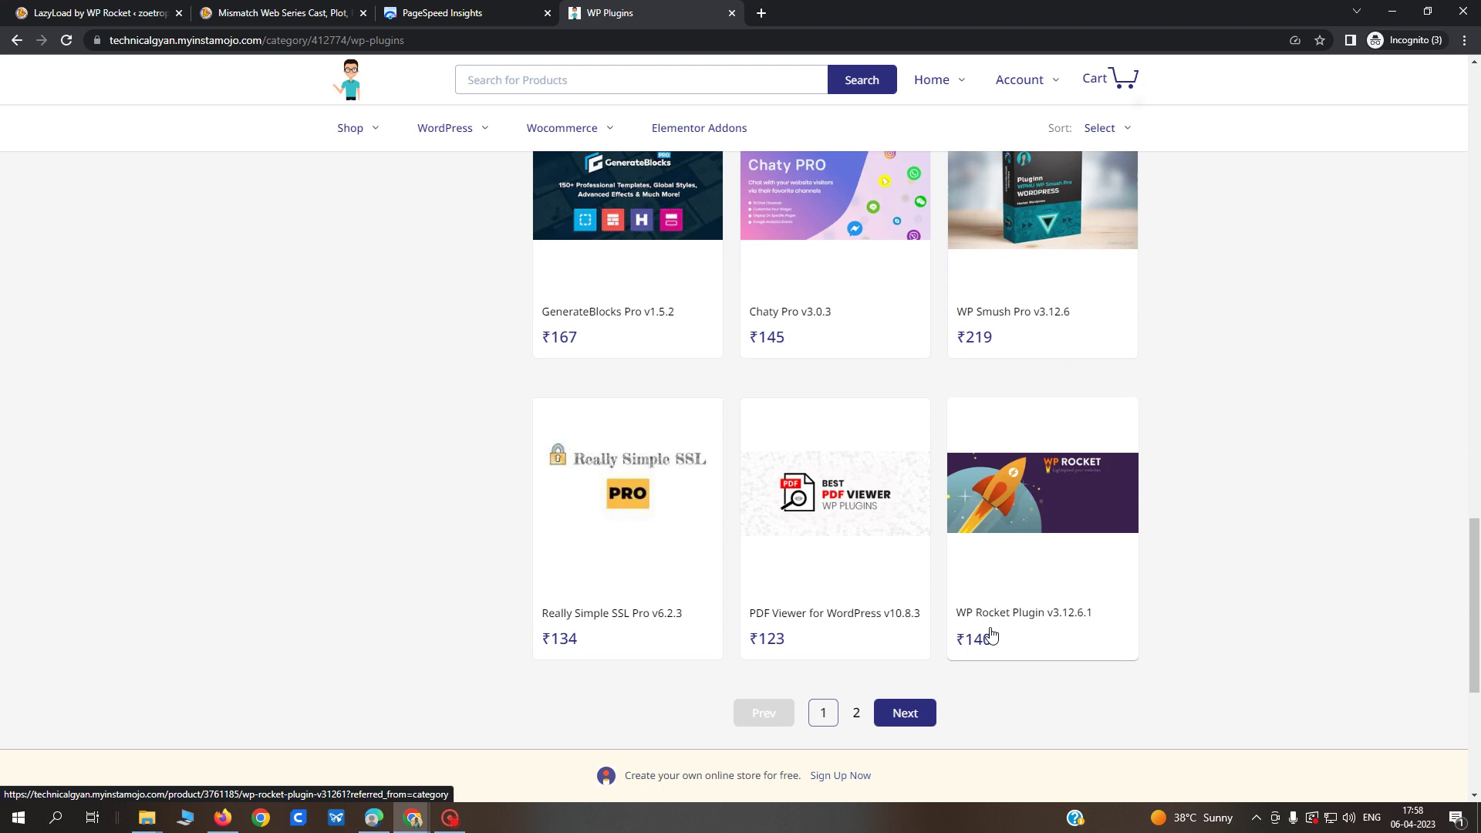
scroll(565, 421, "up", 5)
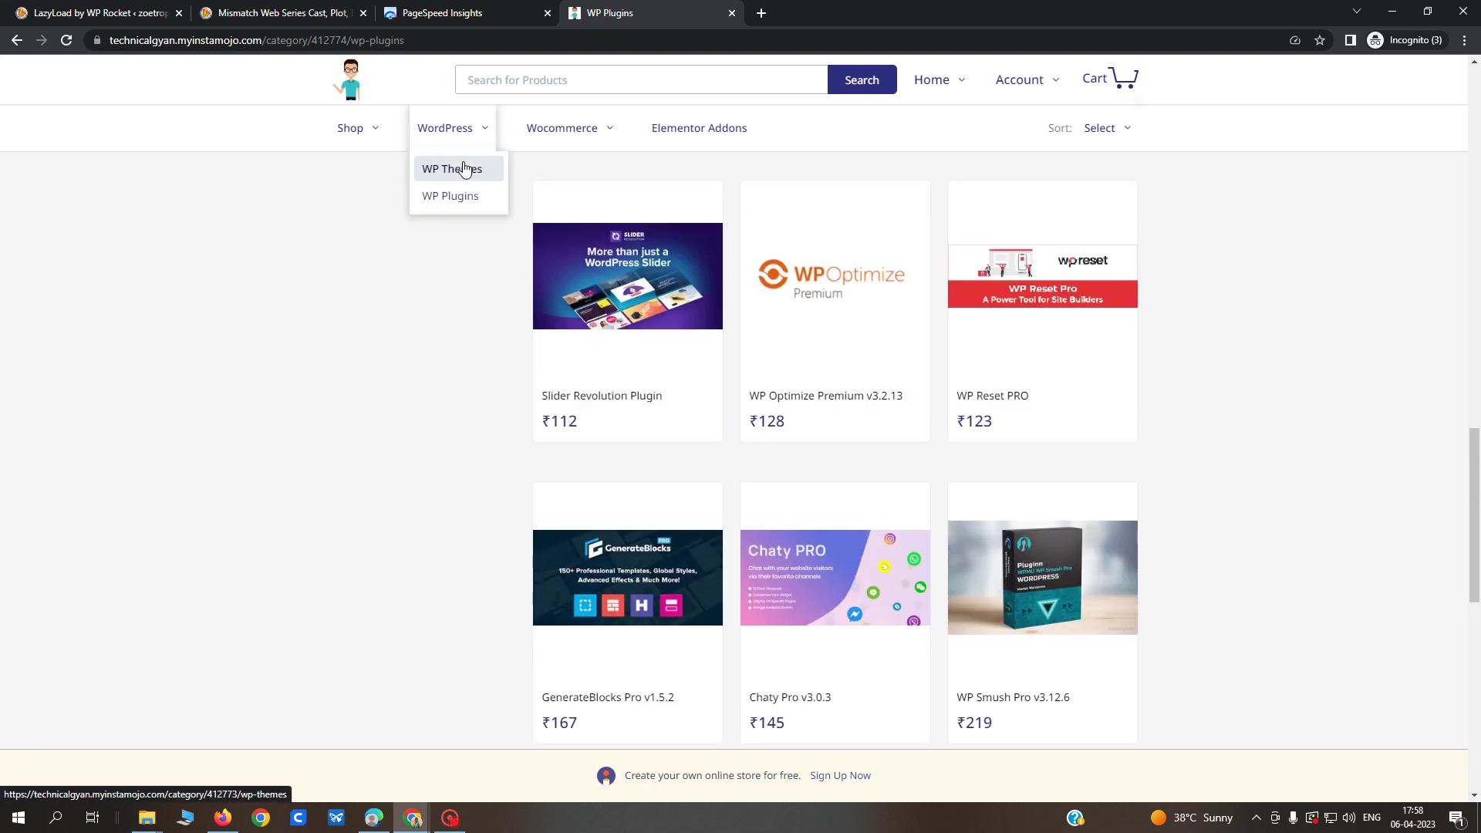
left_click(464, 168)
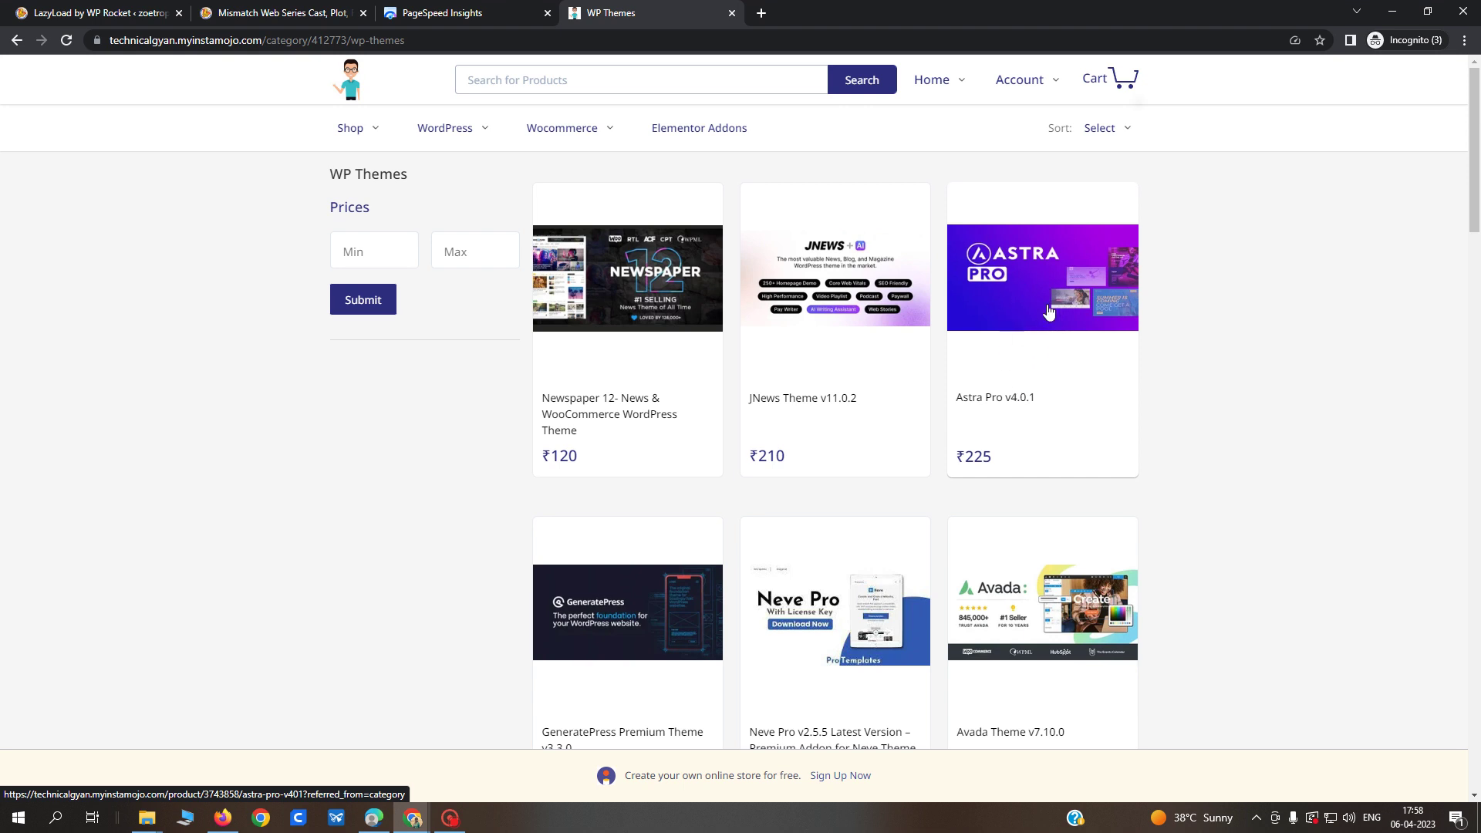
scroll(1055, 382, "down", 2)
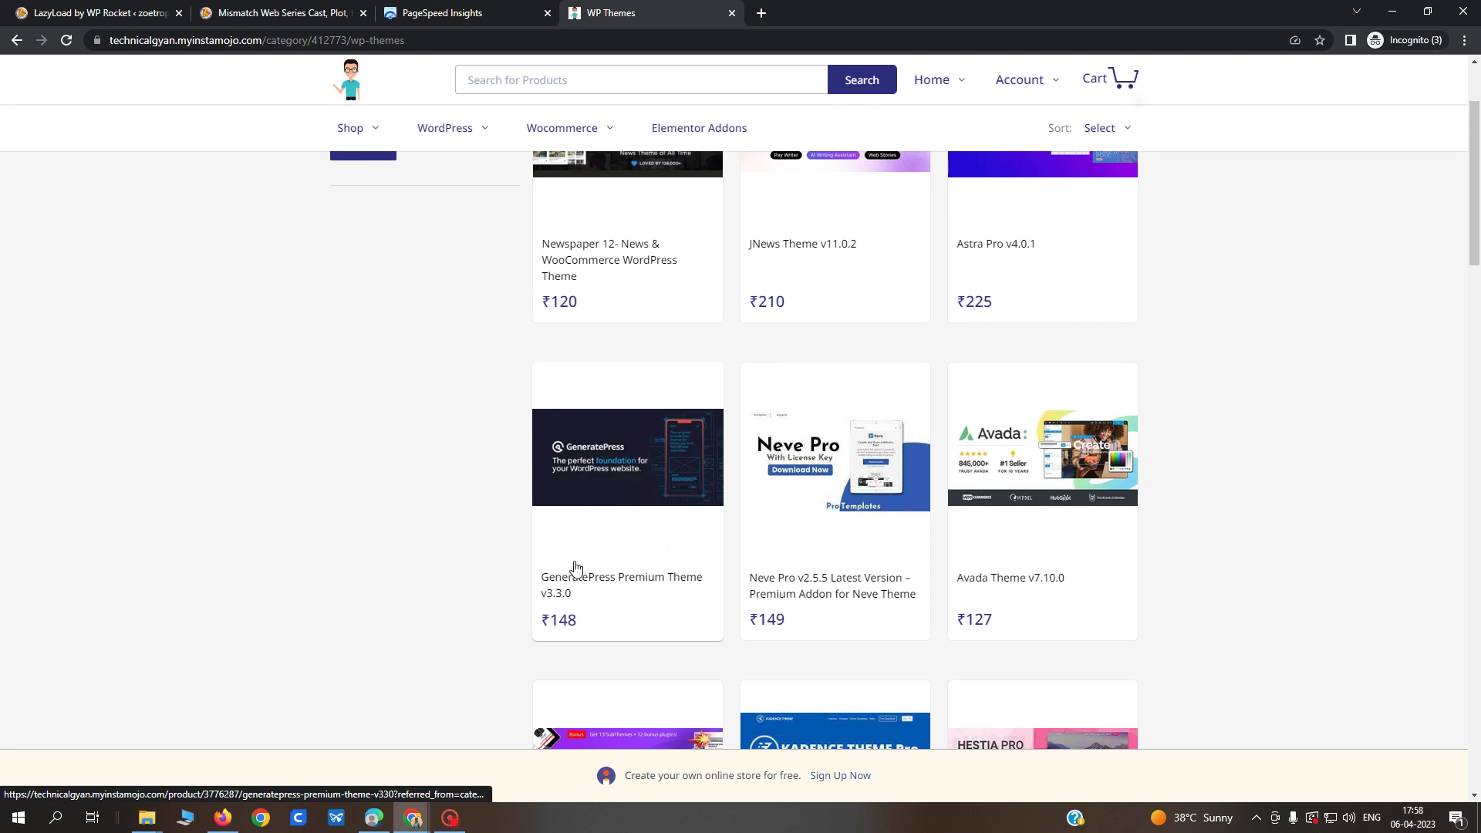
Compare the mobile and desktop performance scores in the PageSpeed report run with the LazyLoad plugin active.
left_click(446, 16)
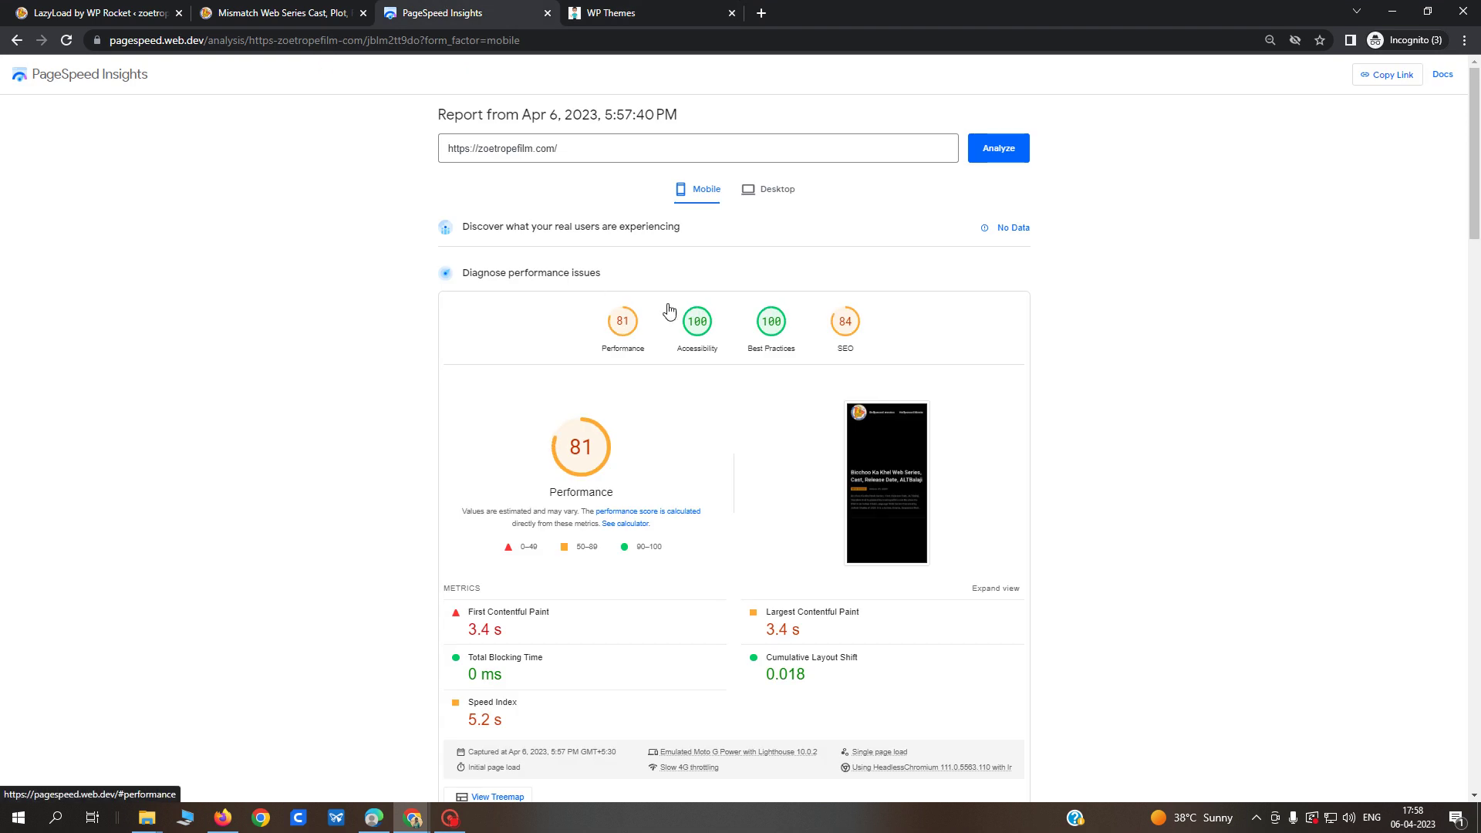
left_click(768, 191)
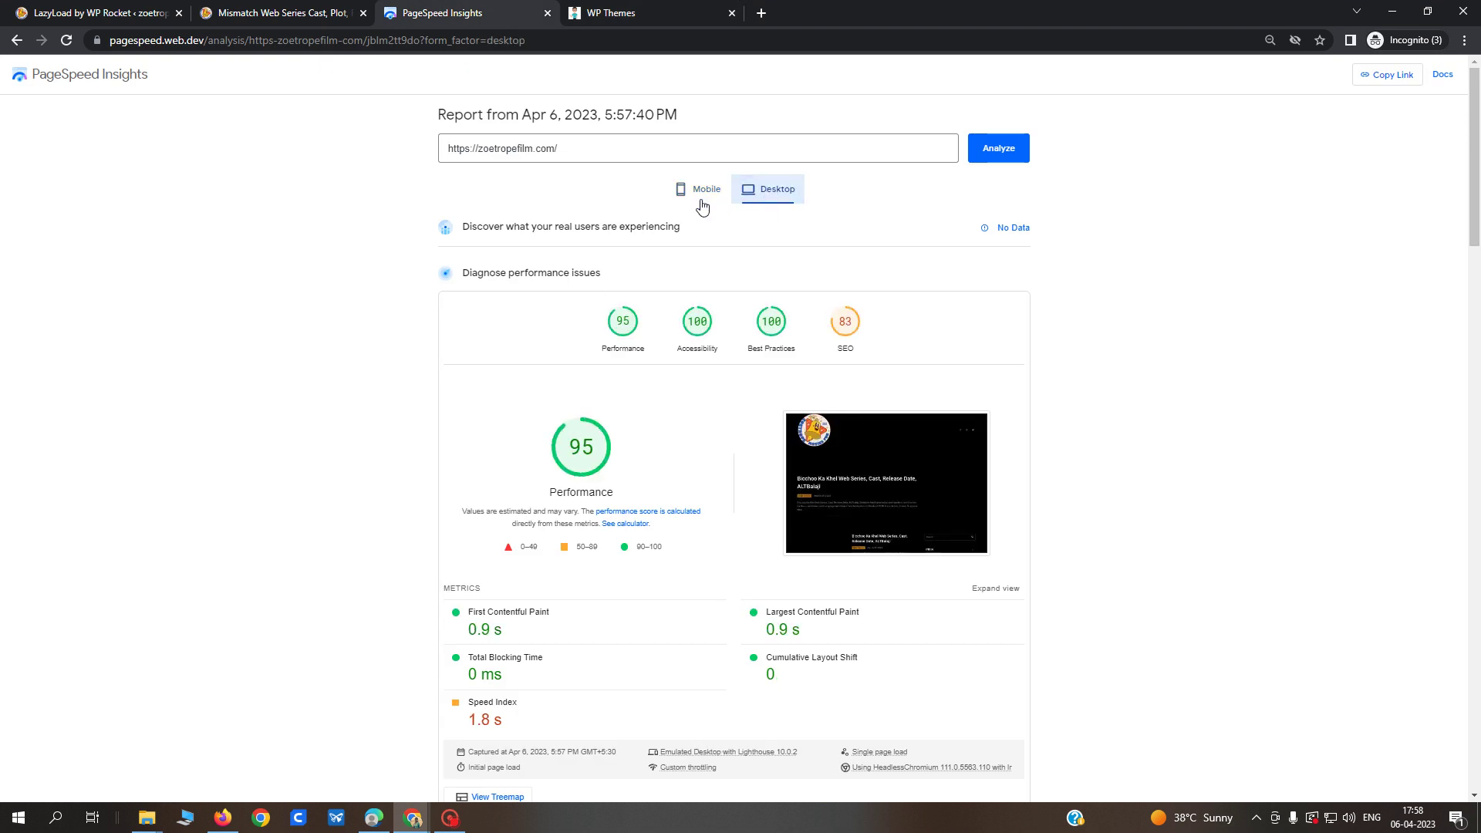
left_click(698, 191)
left_click(767, 192)
left_click(691, 191)
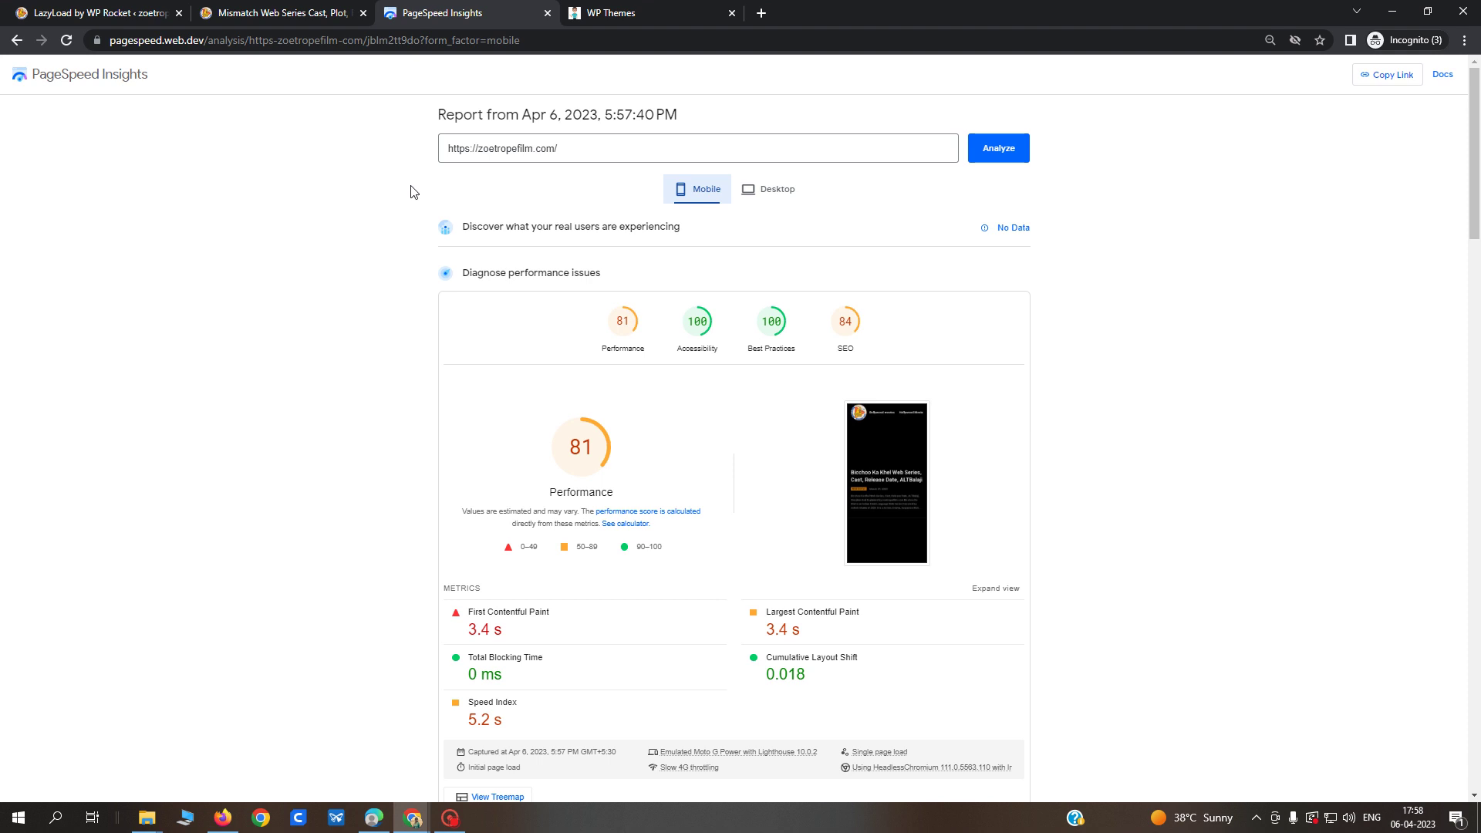
Examine the mobile report's opportunities and diagnostics, including the details for reducing initial server response time.
scroll(665, 503, "down", 8)
scroll(670, 504, "down", 1)
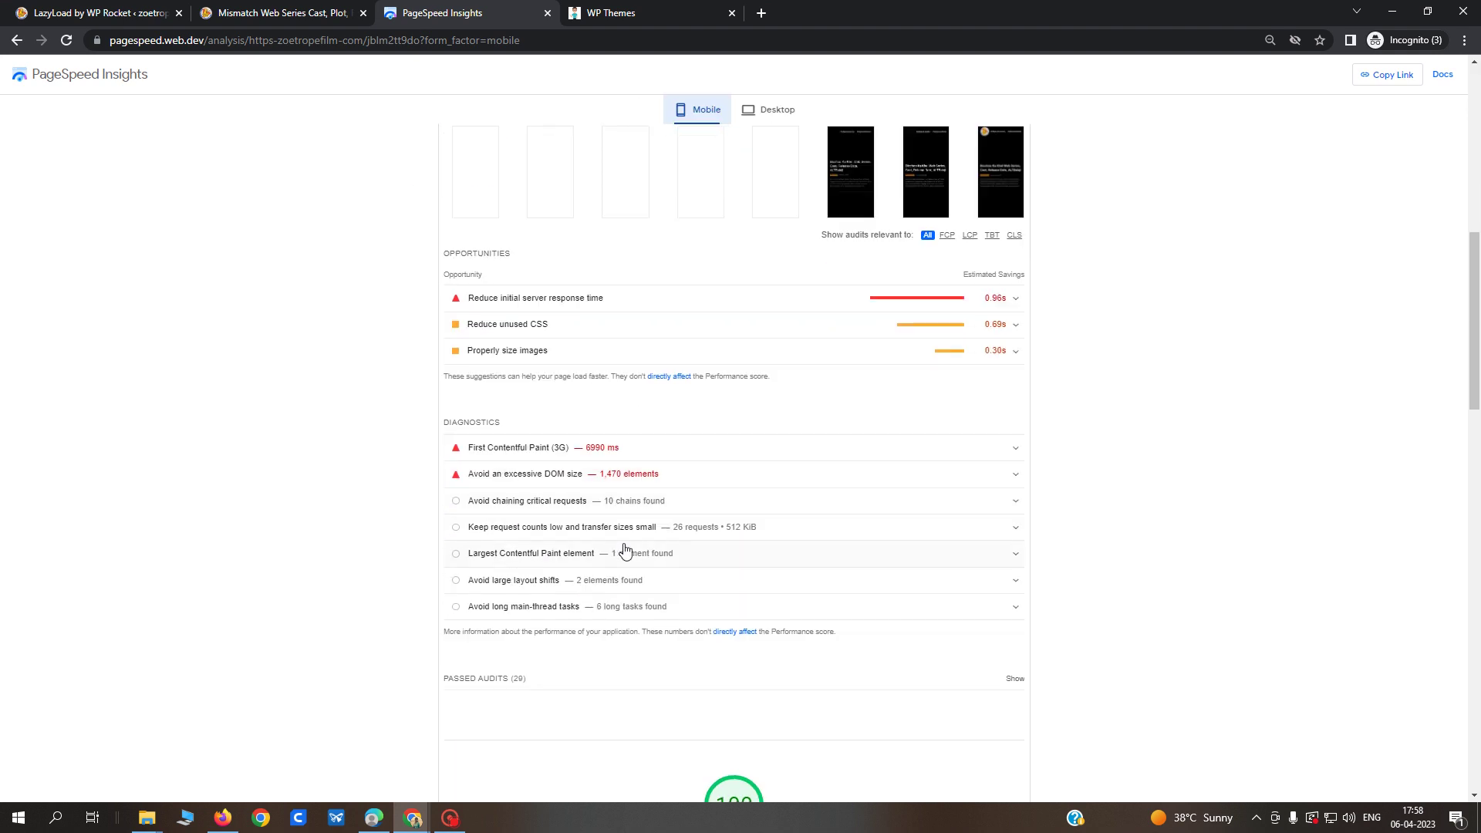
scroll(689, 598, "down", 2)
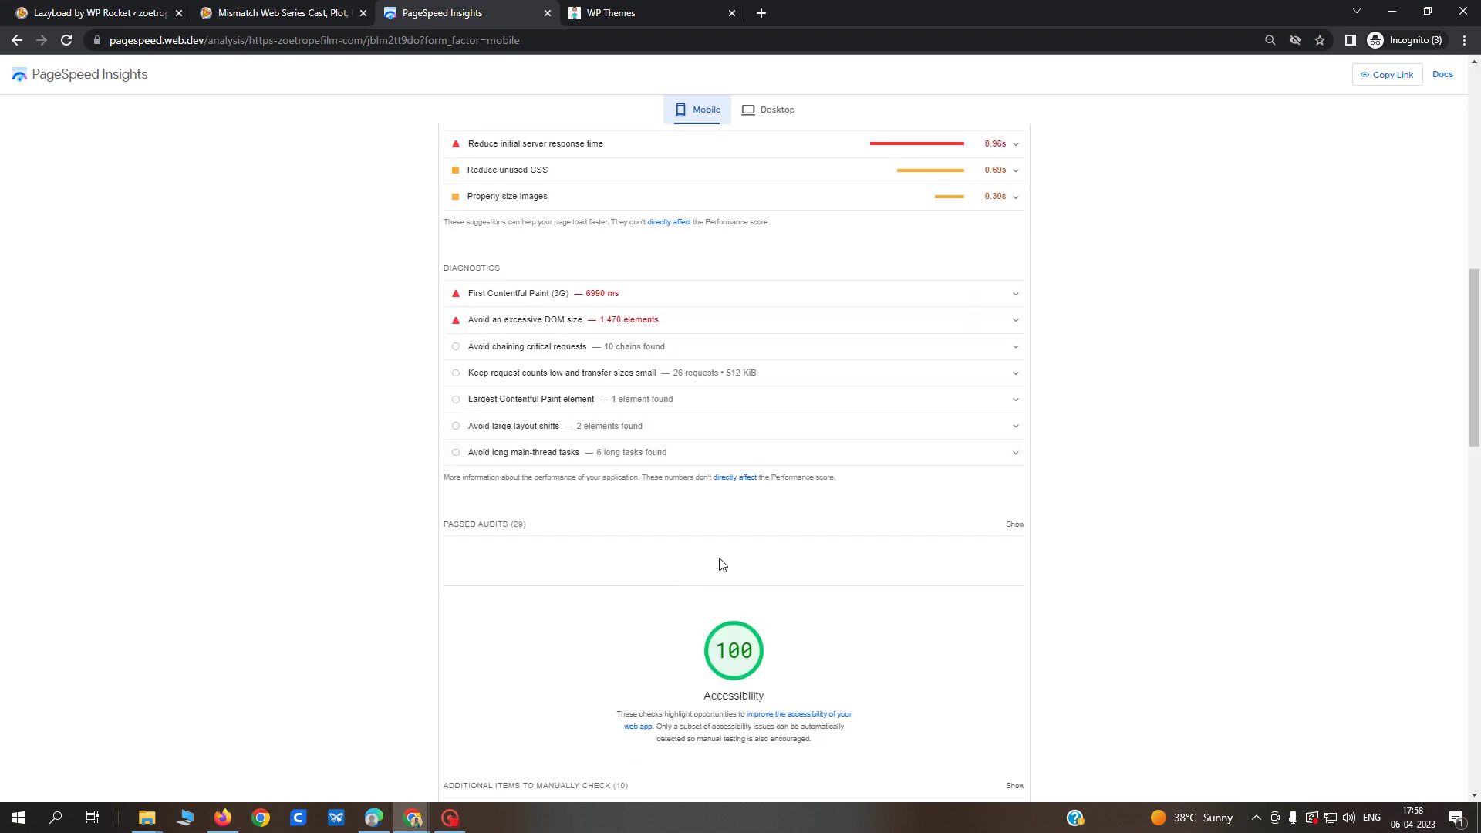
scroll(721, 566, "up", 3)
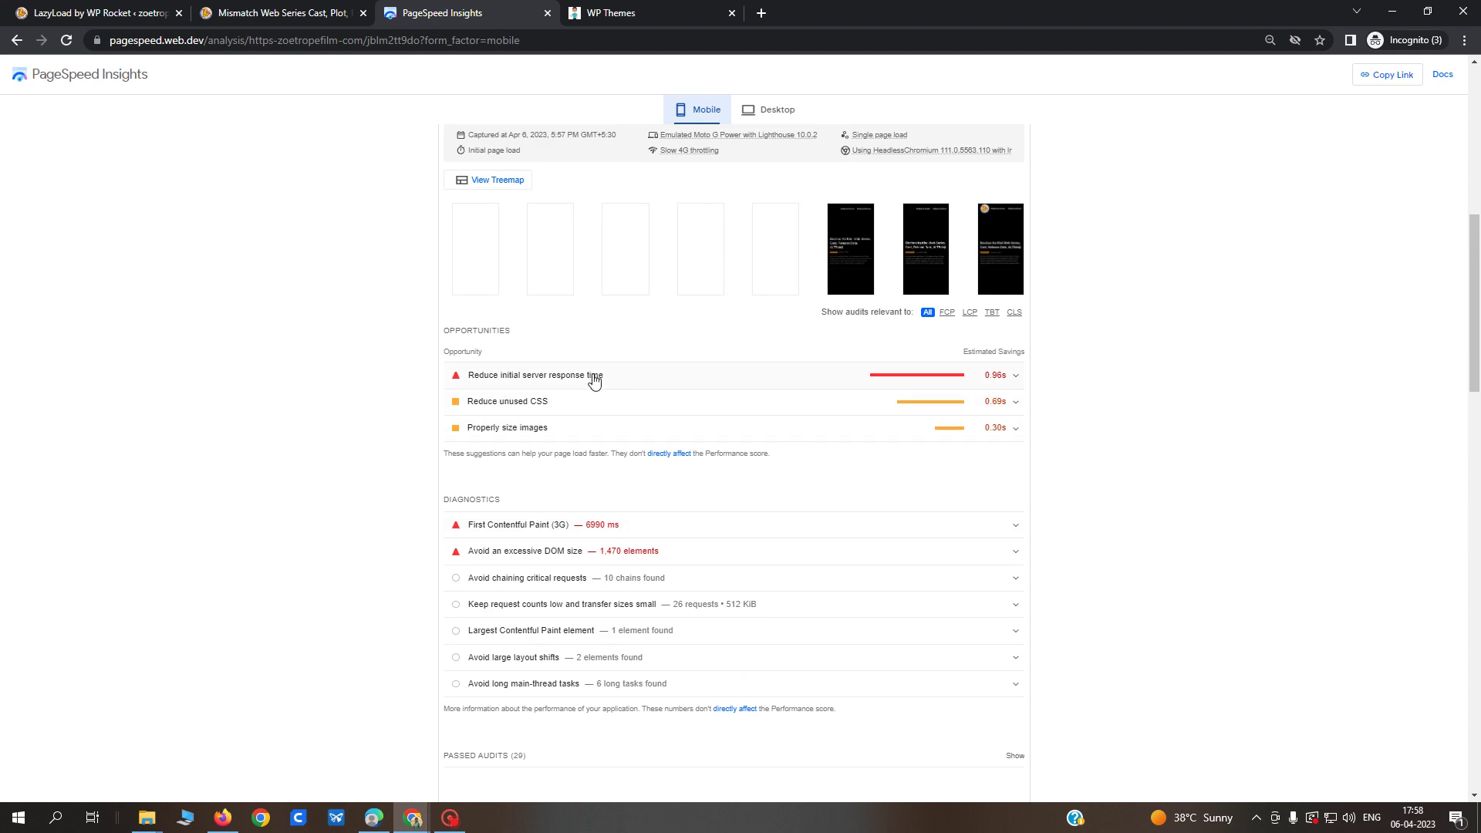
left_click(598, 377)
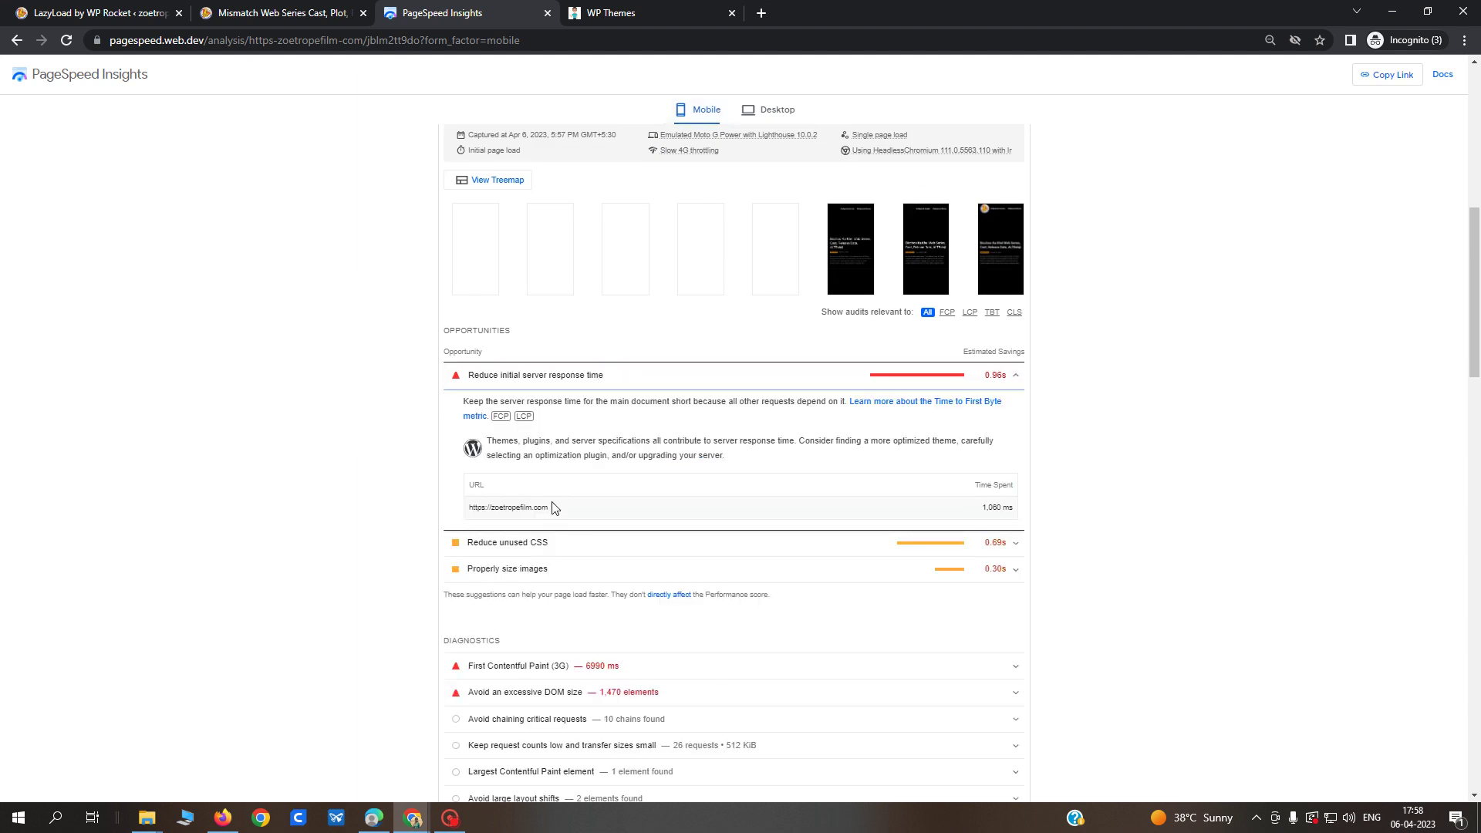
scroll(795, 460, "up", 6)
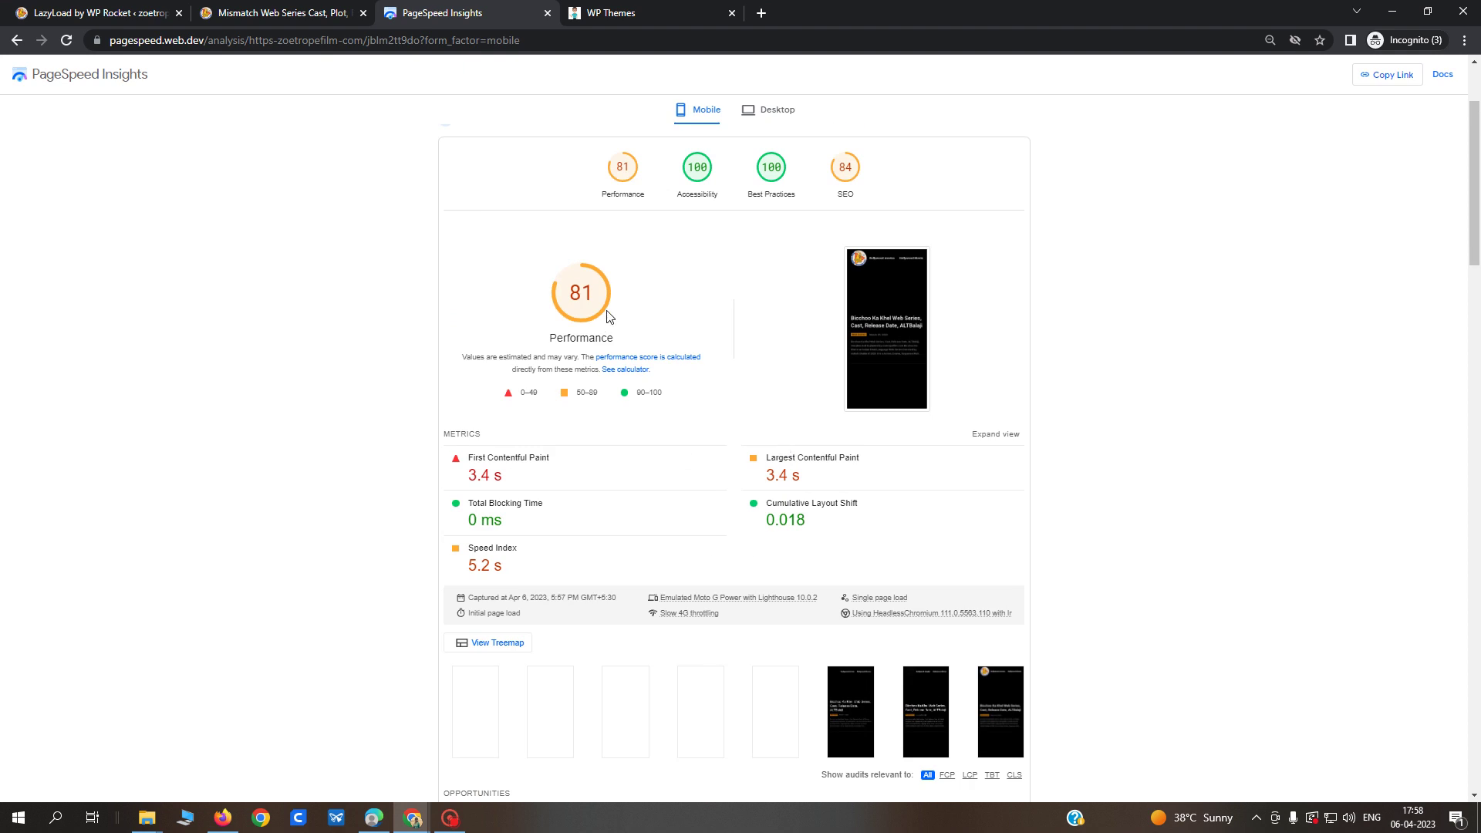
Review the desktop report's performance metrics, opportunities, diagnostics, accessibility, best practices and SEO sections.
left_click_drag(601, 300, 562, 301)
left_click(774, 111)
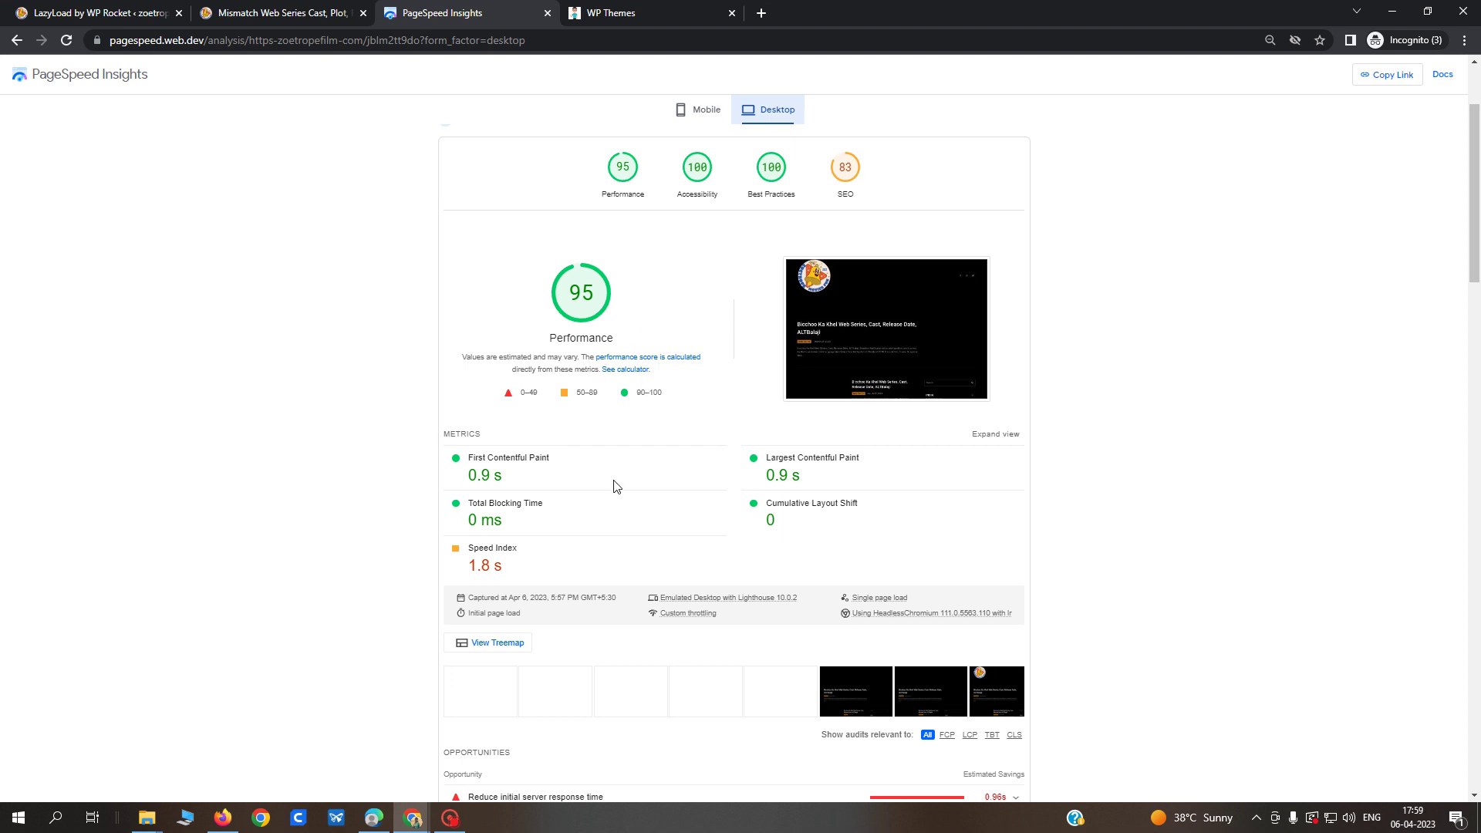
scroll(617, 487, "down", 7)
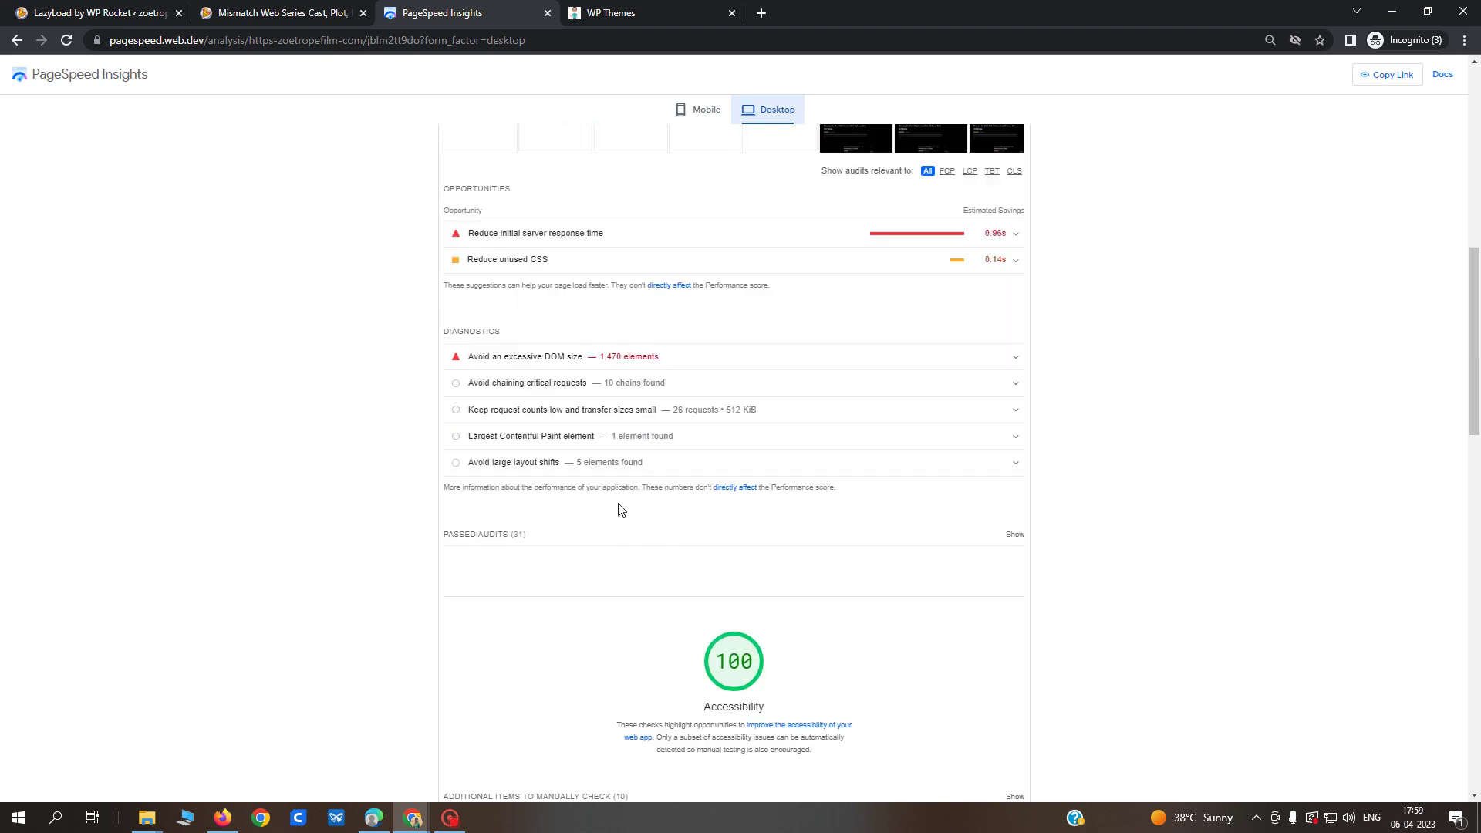
scroll(621, 510, "down", 5)
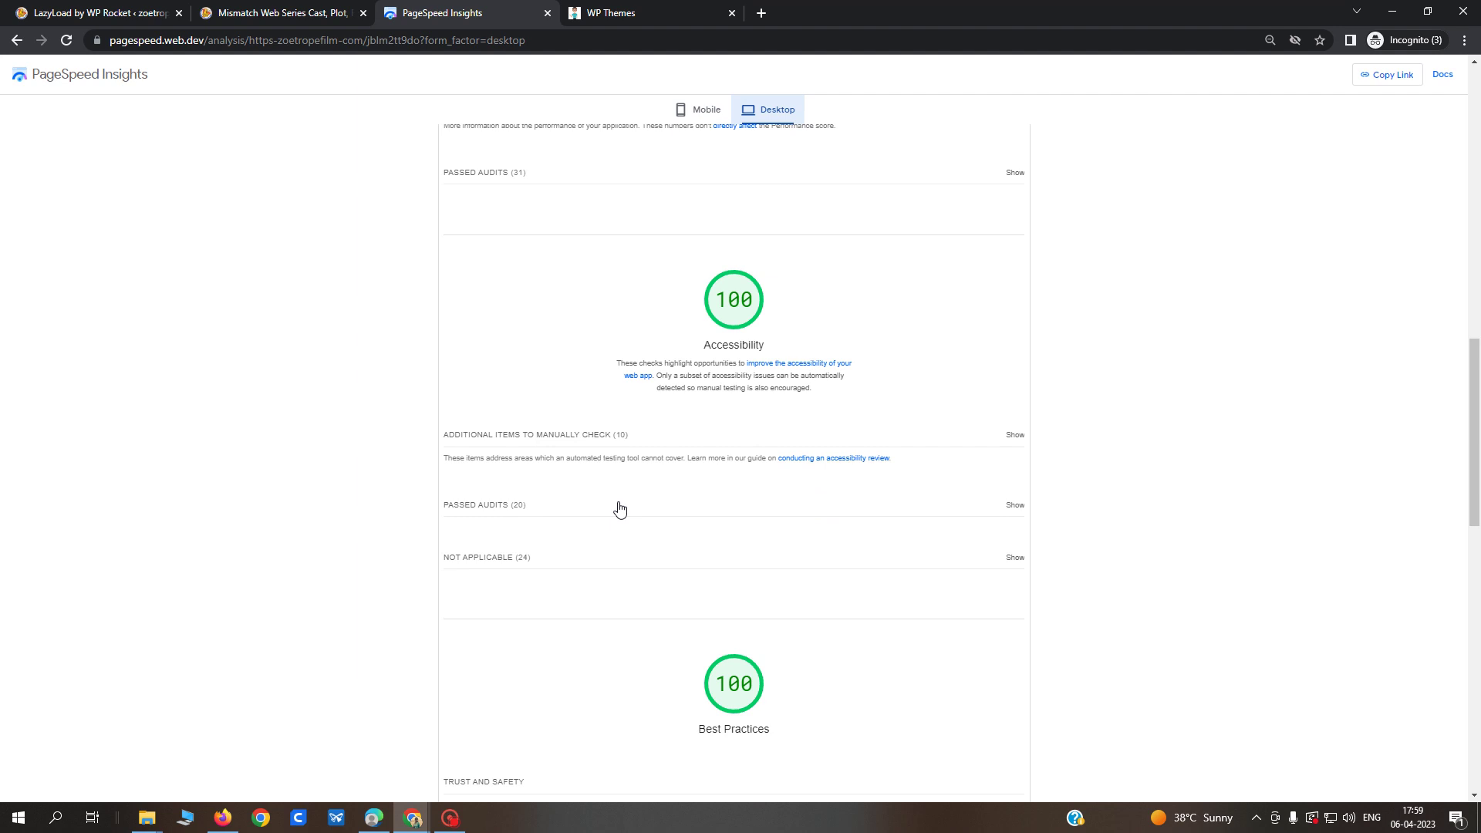
scroll(620, 509, "down", 5)
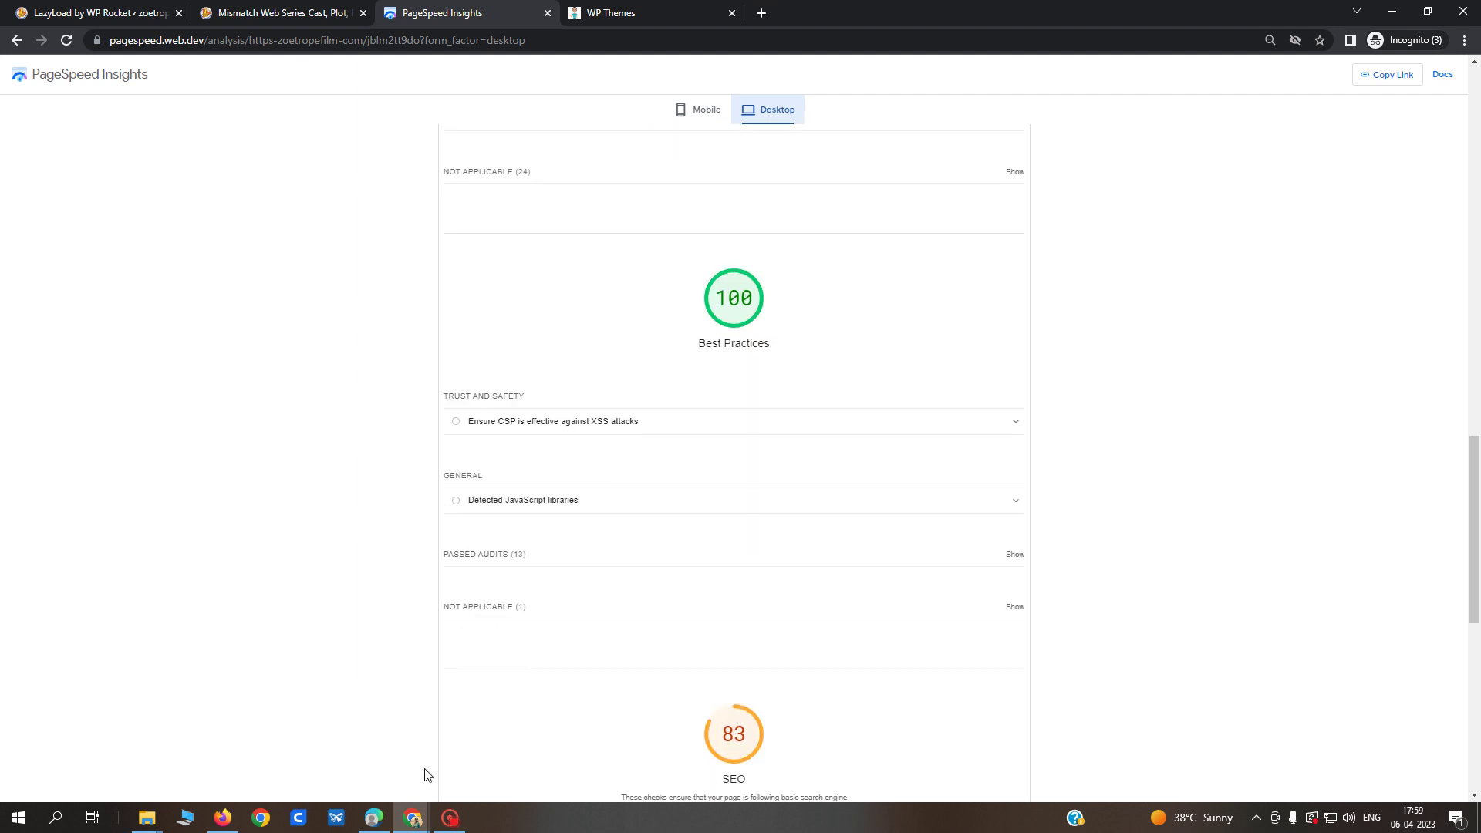